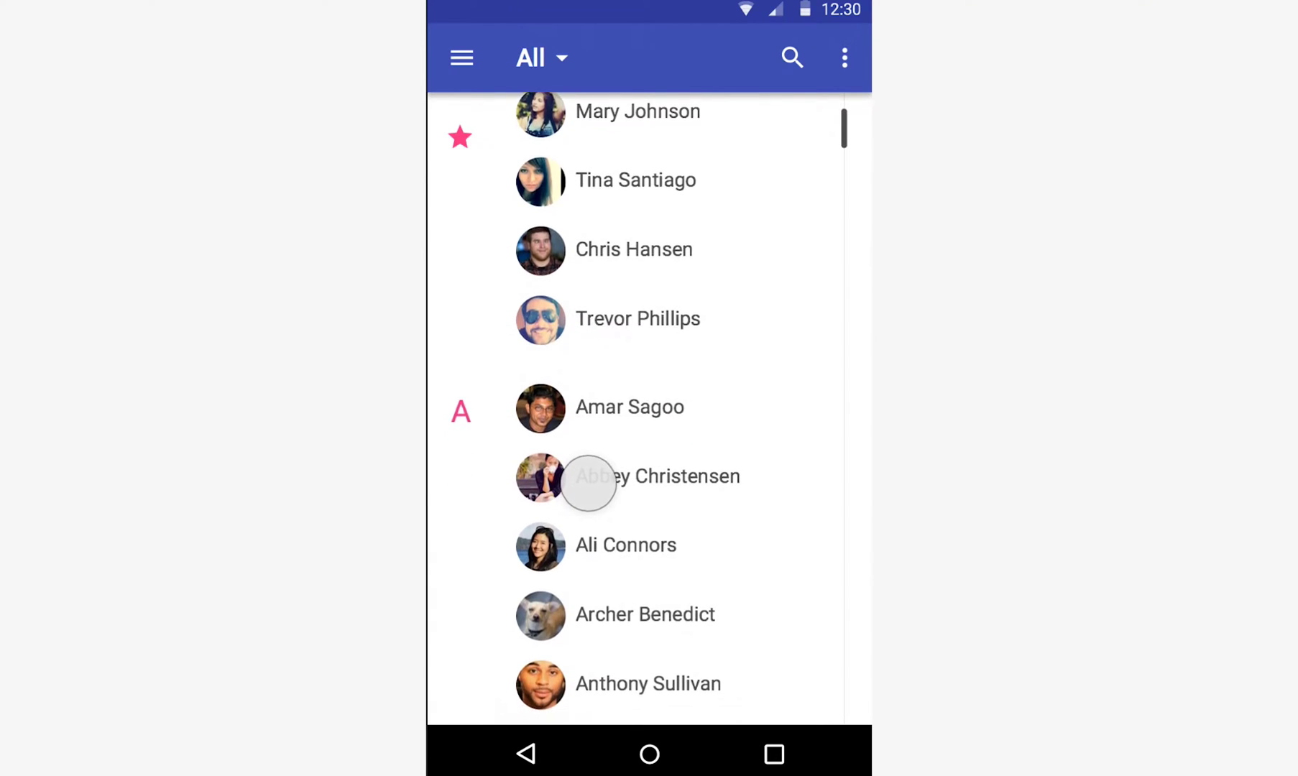
# - Keep iPhone 6 as the target device and show the nine imported image assets
pyautogui.moveTo(599, 590); pyautogui.dragTo(555, 222)
pyautogui.moveTo(594, 623); pyautogui.dragTo(623, 719)
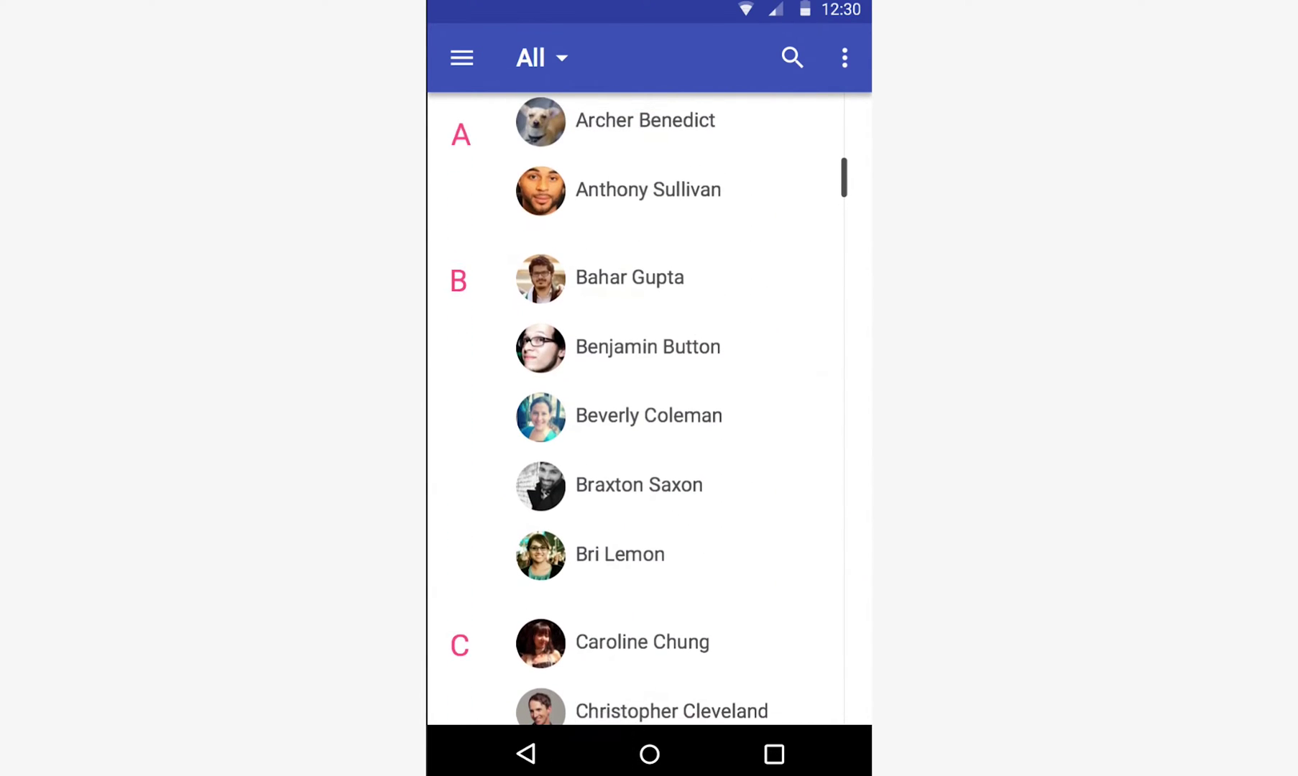
pyautogui.moveTo(618, 294); pyautogui.dragTo(589, 586)
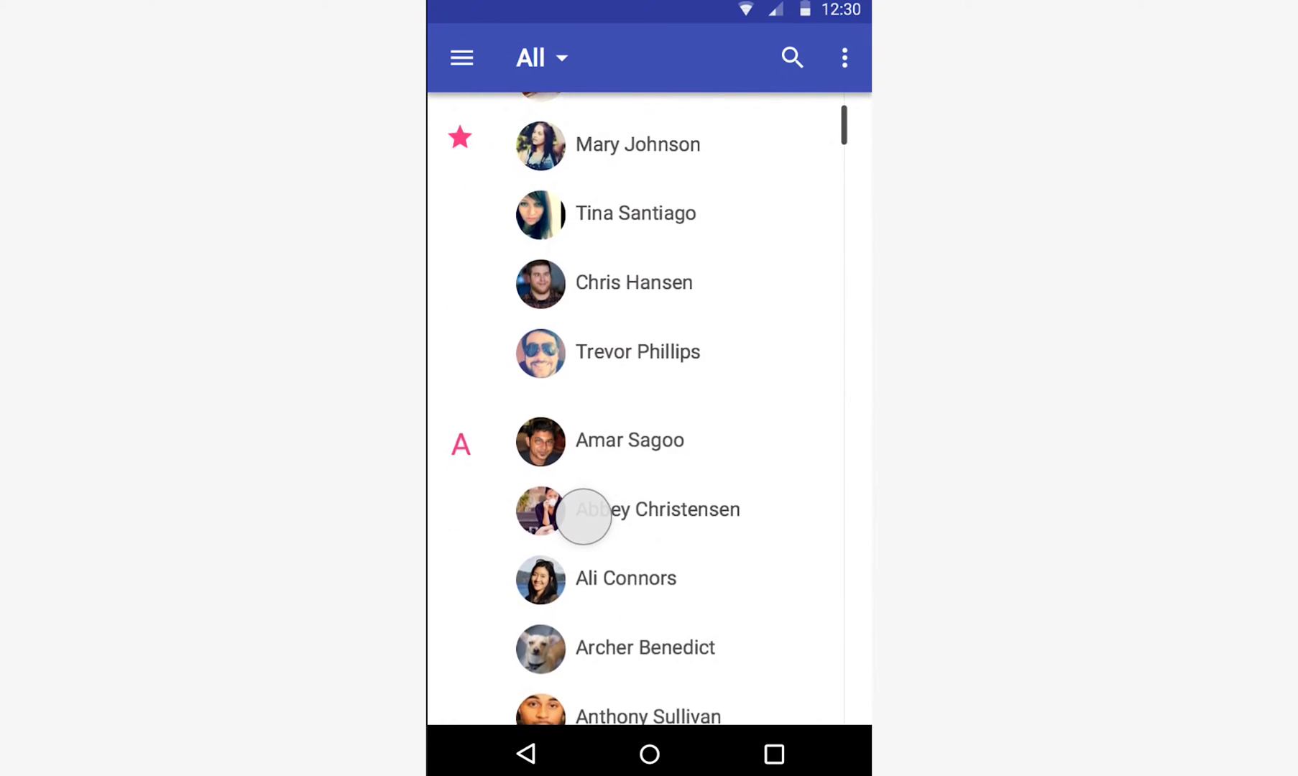
pyautogui.moveTo(587, 488); pyautogui.dragTo(612, 337)
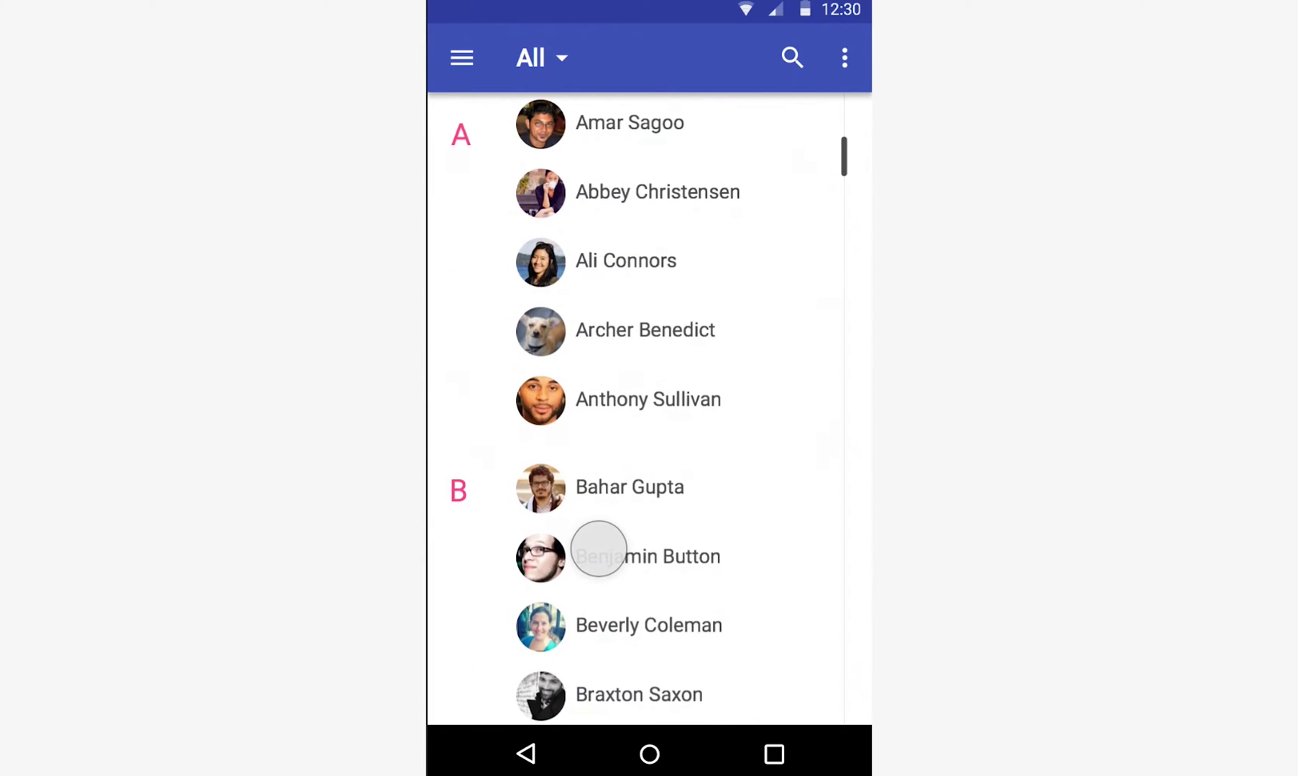
pyautogui.moveTo(598, 537); pyautogui.dragTo(550, 226)
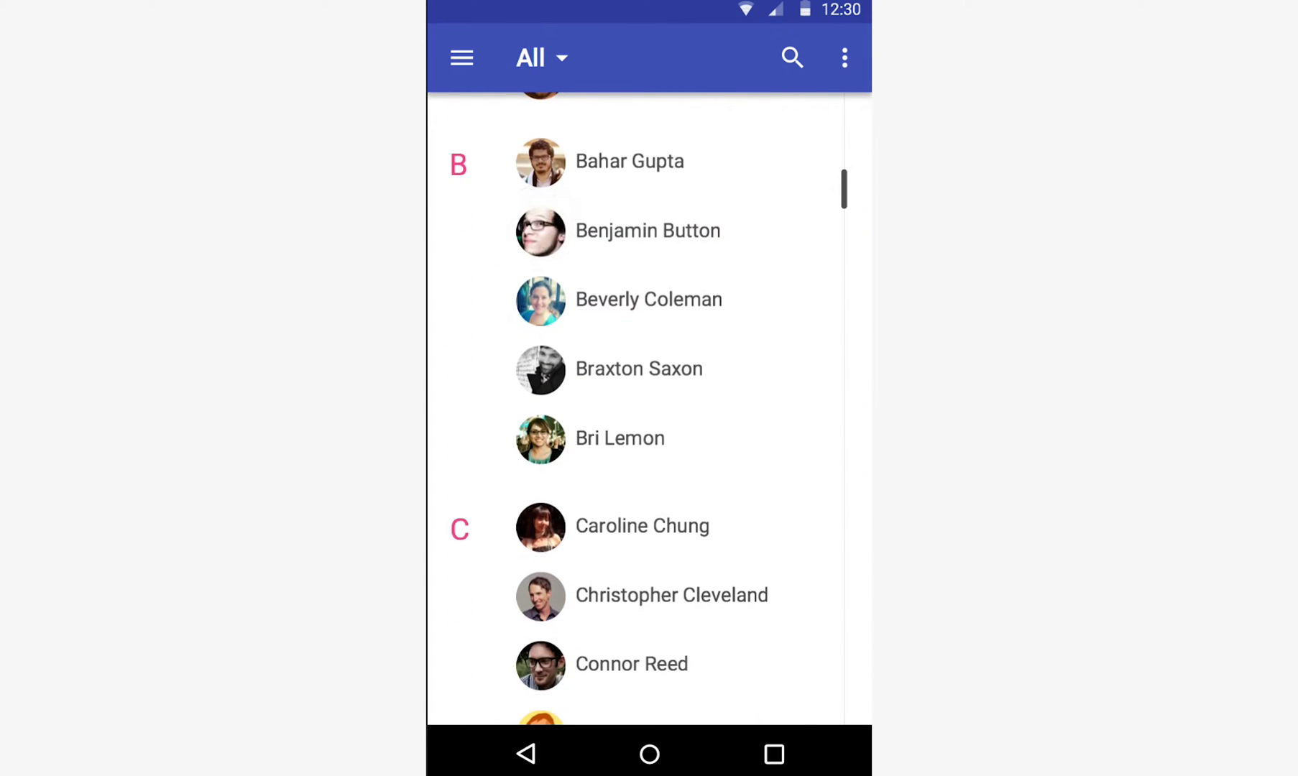
pyautogui.moveTo(614, 621); pyautogui.dragTo(639, 715)
pyautogui.moveTo(599, 291); pyautogui.dragTo(613, 711)
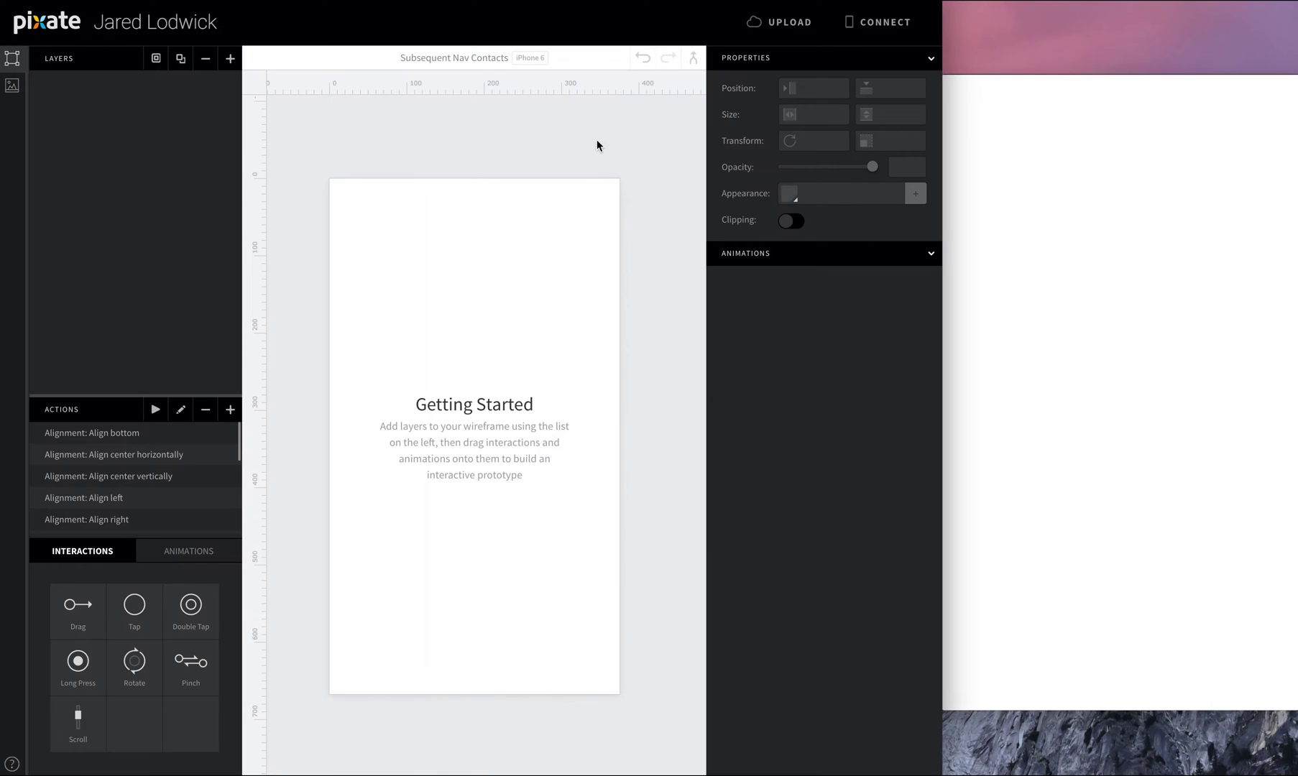
pyautogui.click(525, 62)
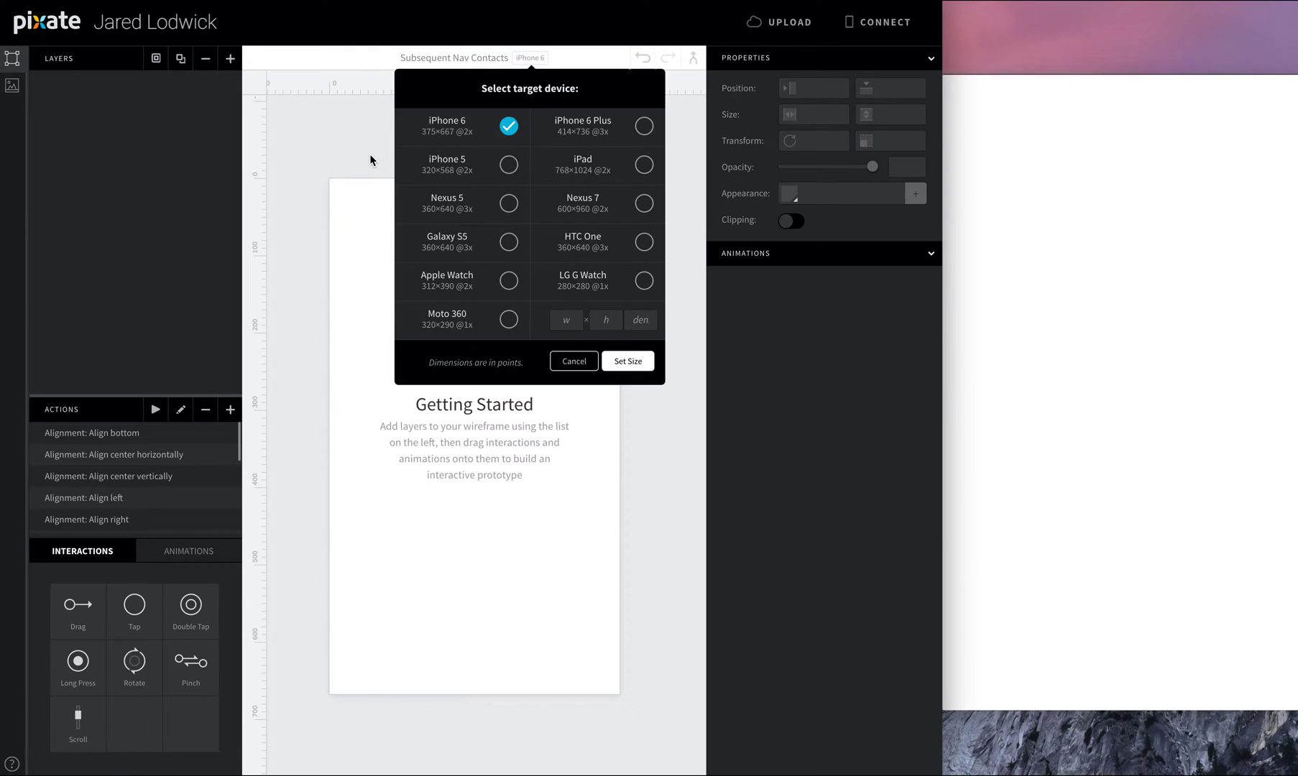
pyautogui.click(529, 58)
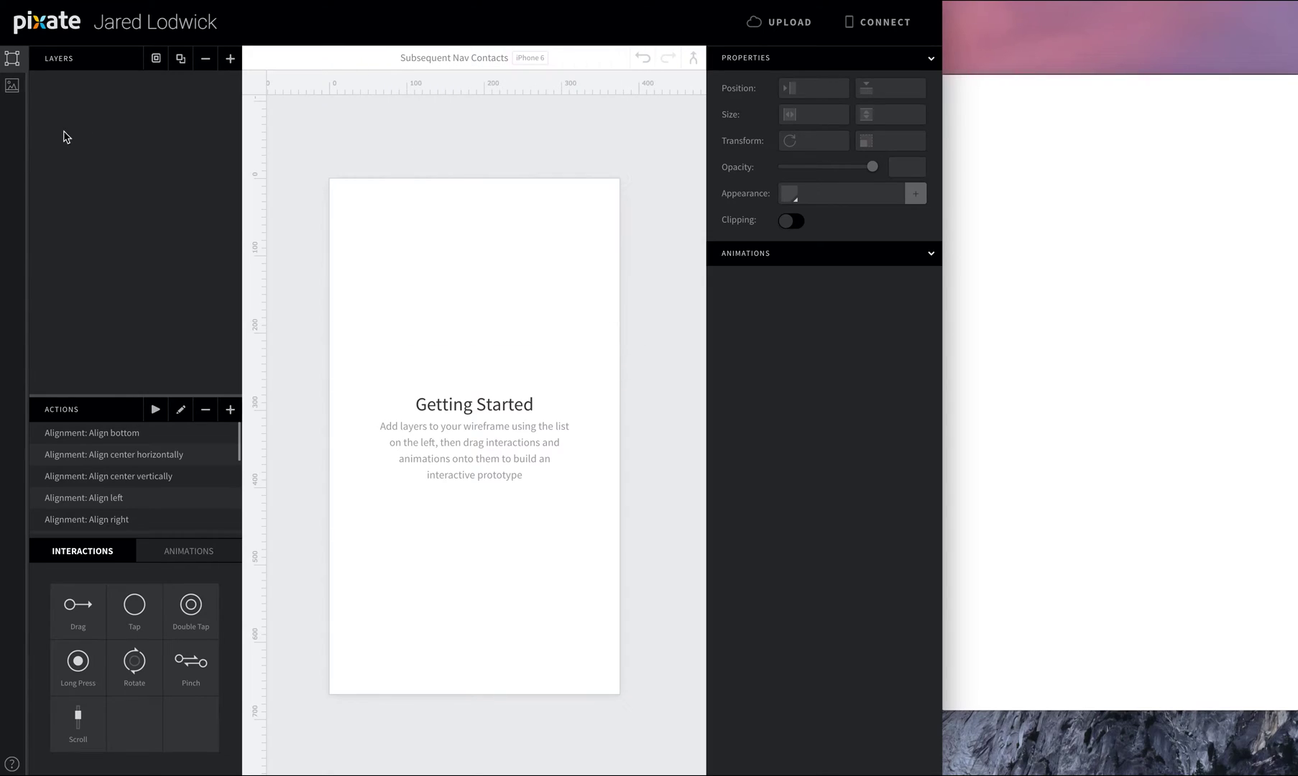
pyautogui.click(12, 85)
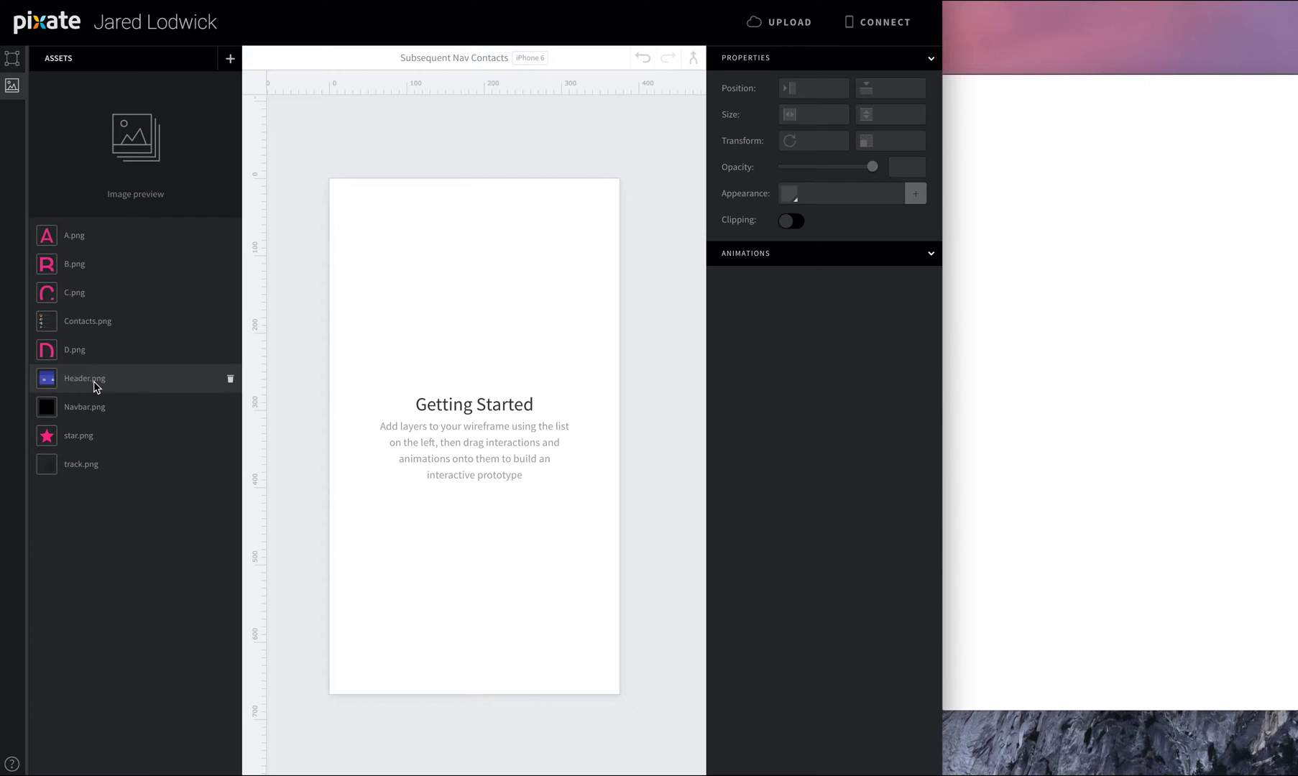
# - Place Header.png at the top (0,0) and Navbar.png at the bottom (0,617)
pyautogui.moveTo(94, 386); pyautogui.dragTo(485, 214)
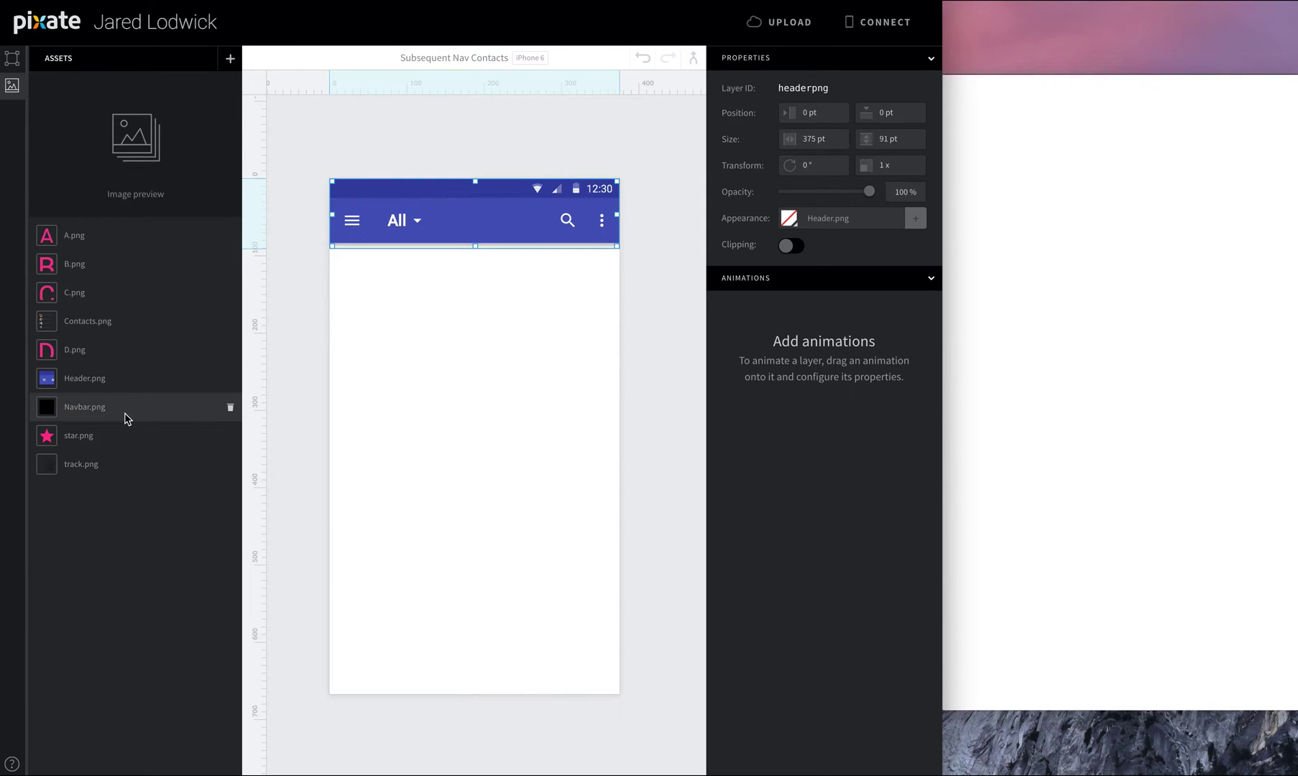
pyautogui.moveTo(129, 419); pyautogui.dragTo(474, 674)
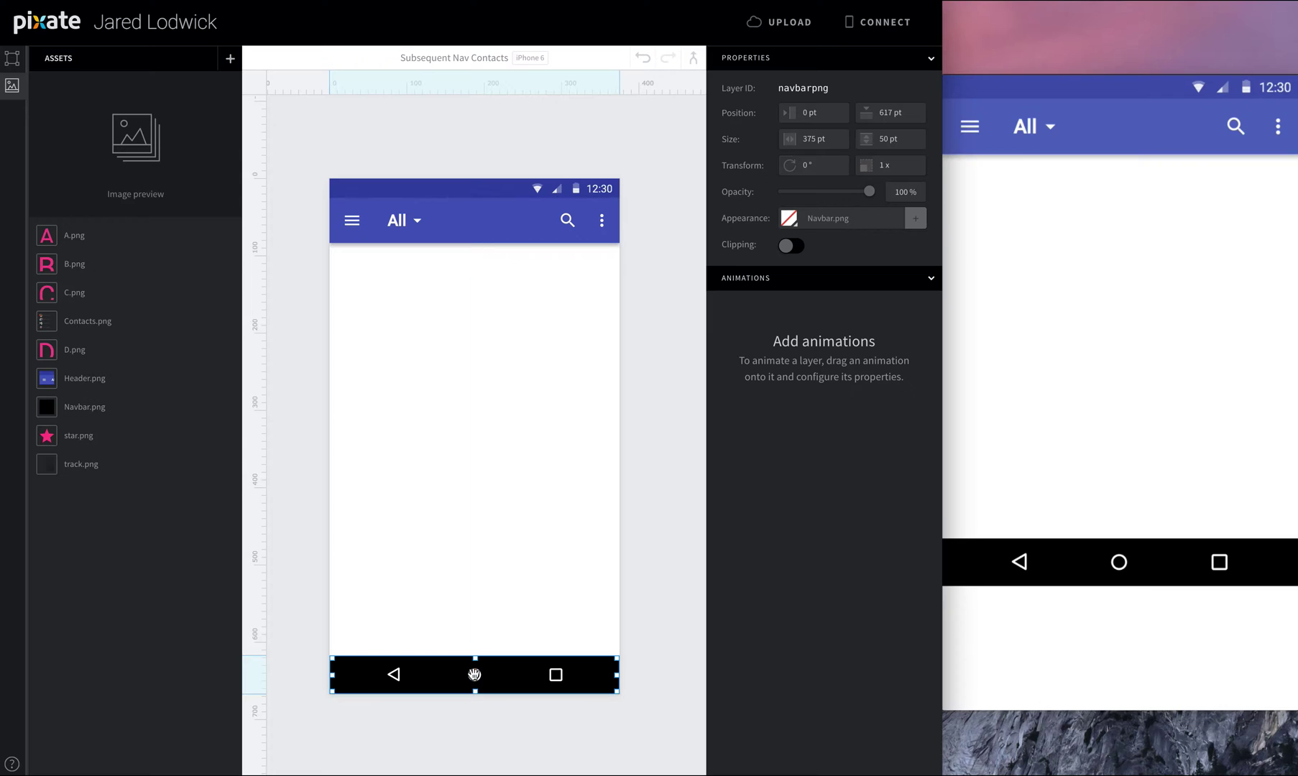
pyautogui.click(12, 59)
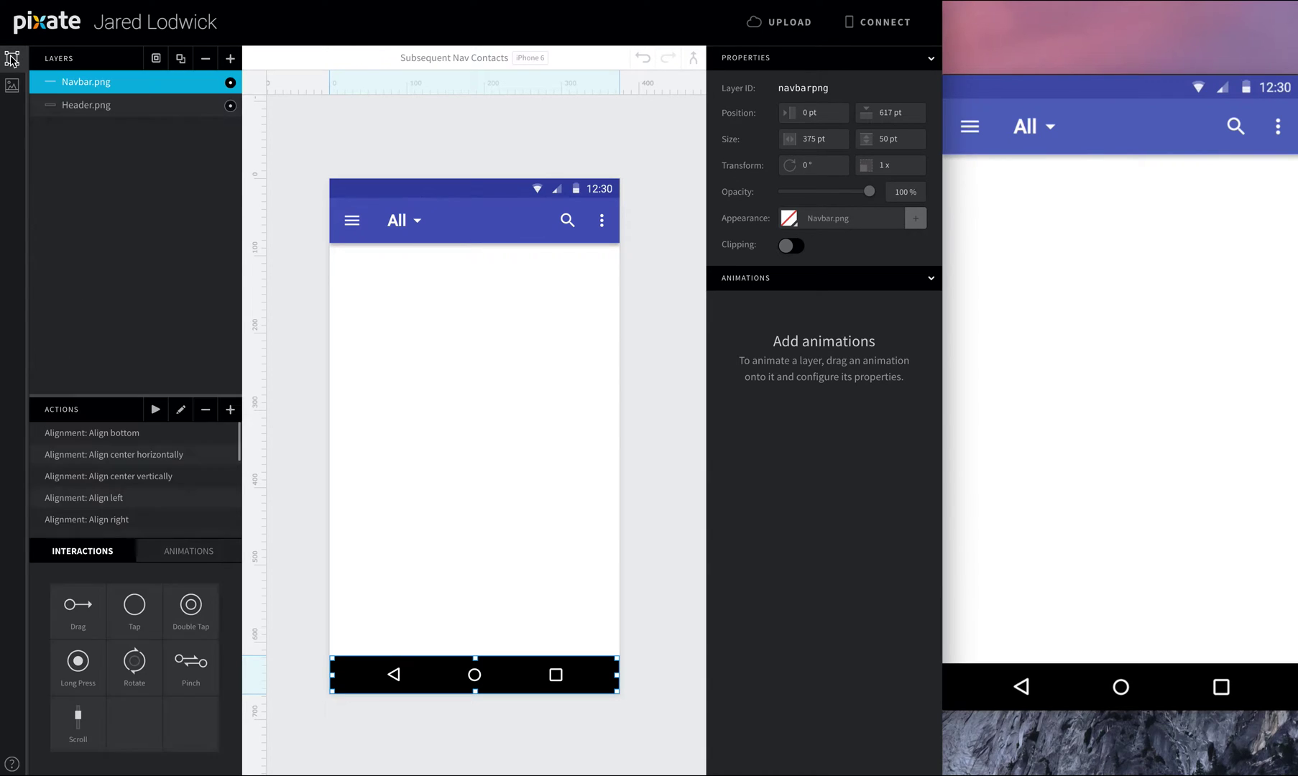
# - Add a new layer sized 375 wide by 535 tall at Y 82
pyautogui.click(227, 62)
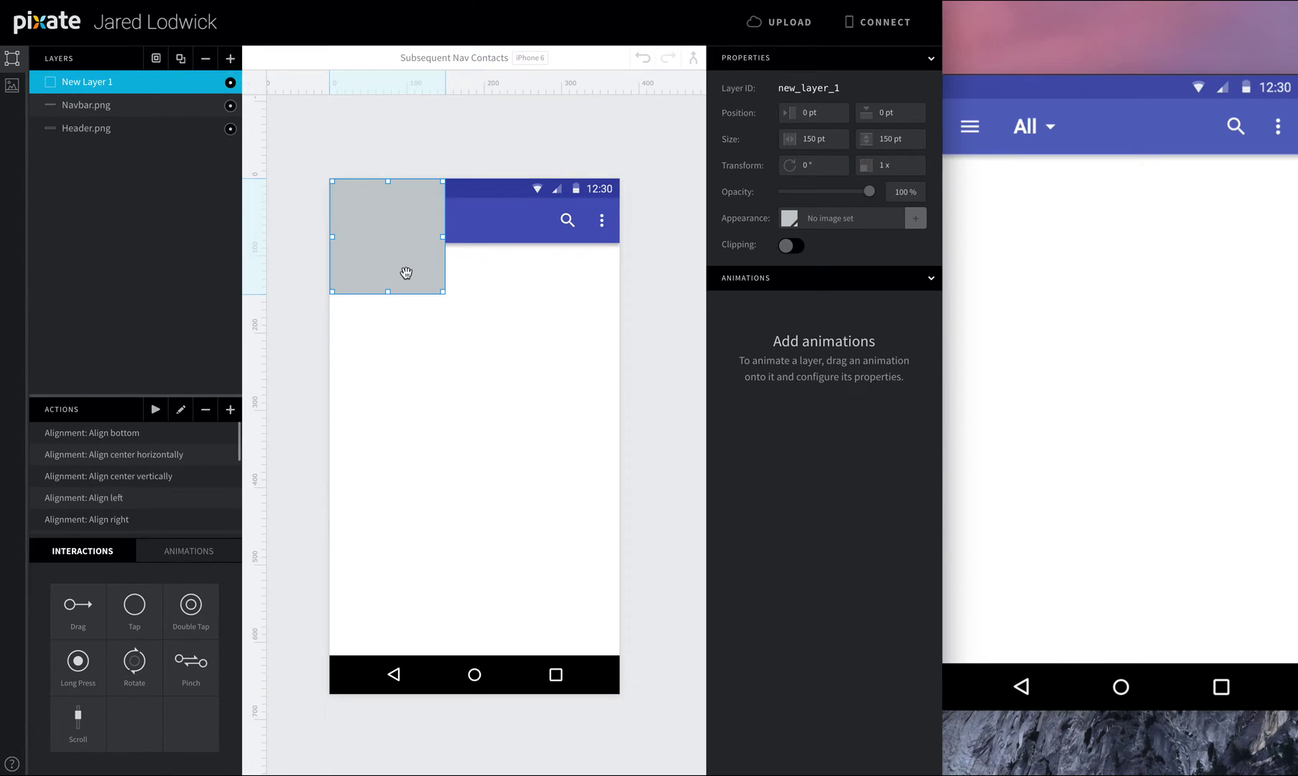
pyautogui.moveTo(441, 288); pyautogui.dragTo(618, 458)
pyautogui.moveTo(573, 342); pyautogui.dragTo(578, 414)
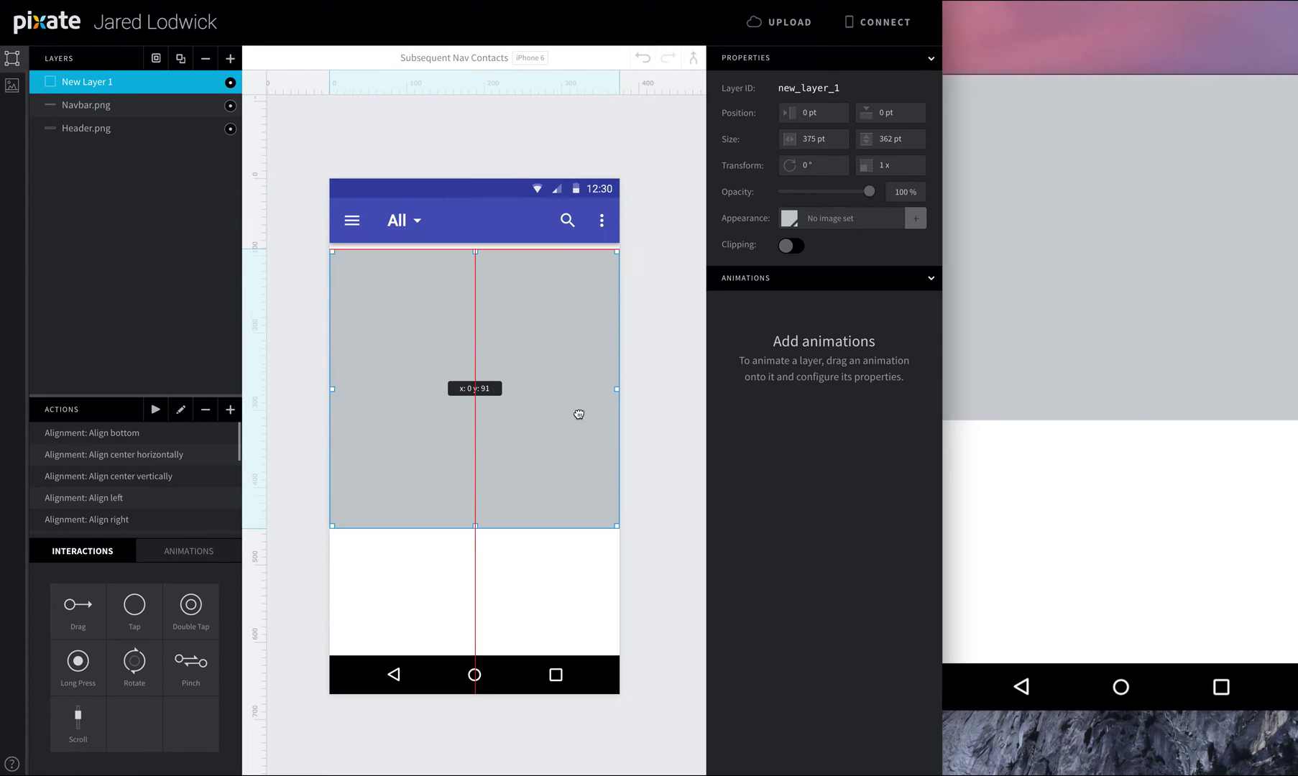
pyautogui.click(899, 117)
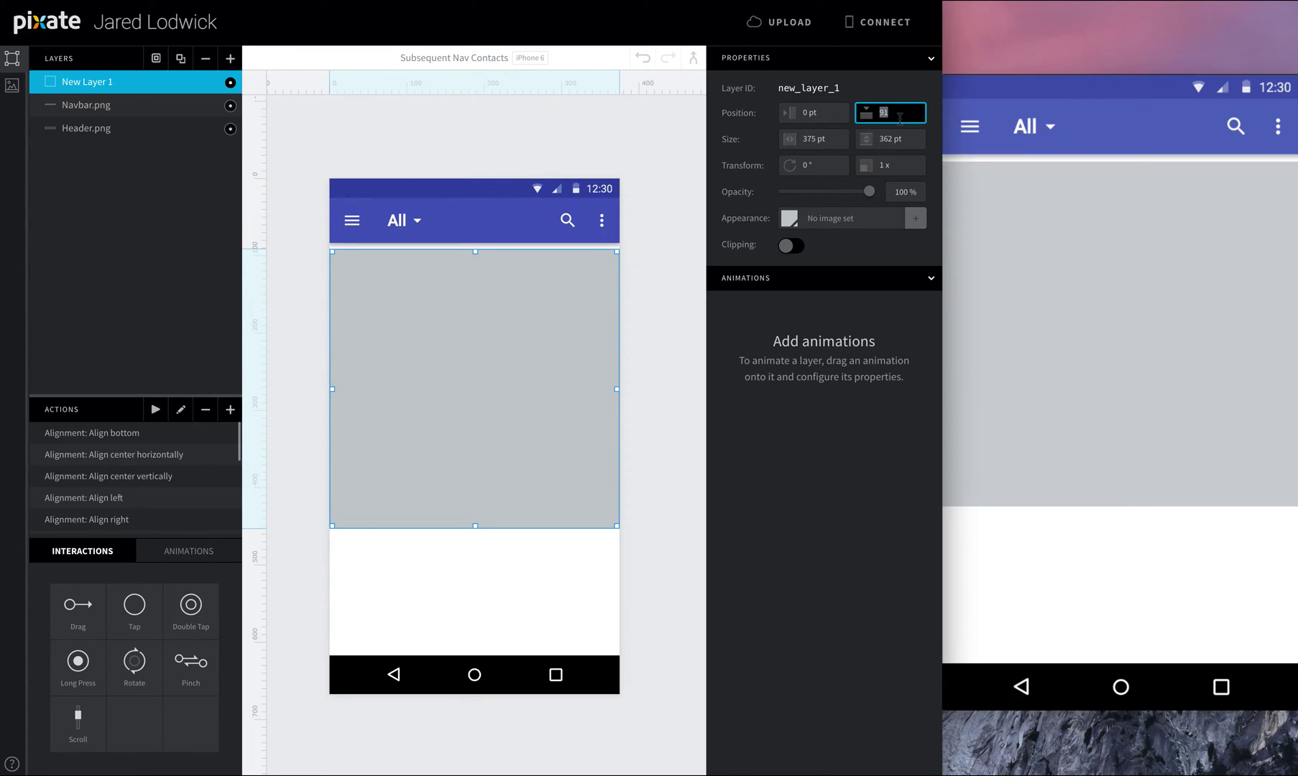
pyautogui.write('82')
pyautogui.press('Tab')
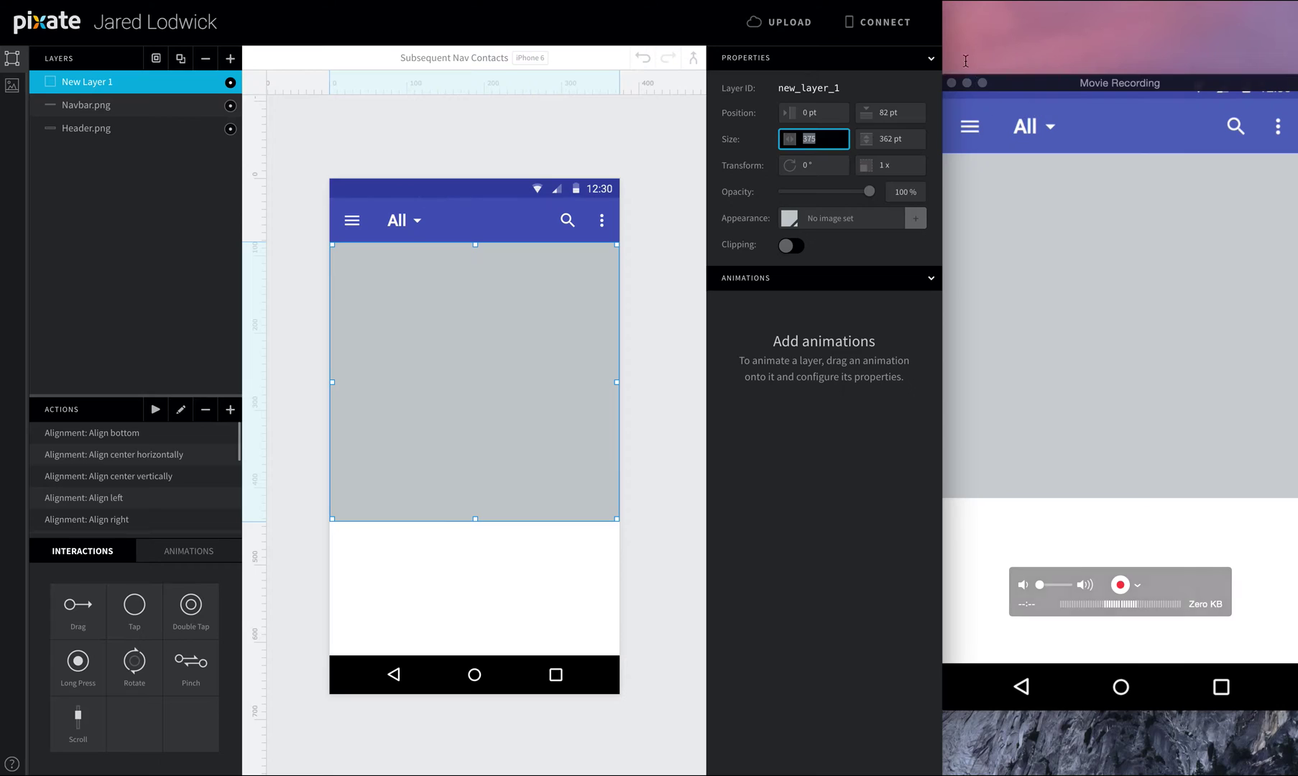
pyautogui.press('Tab')
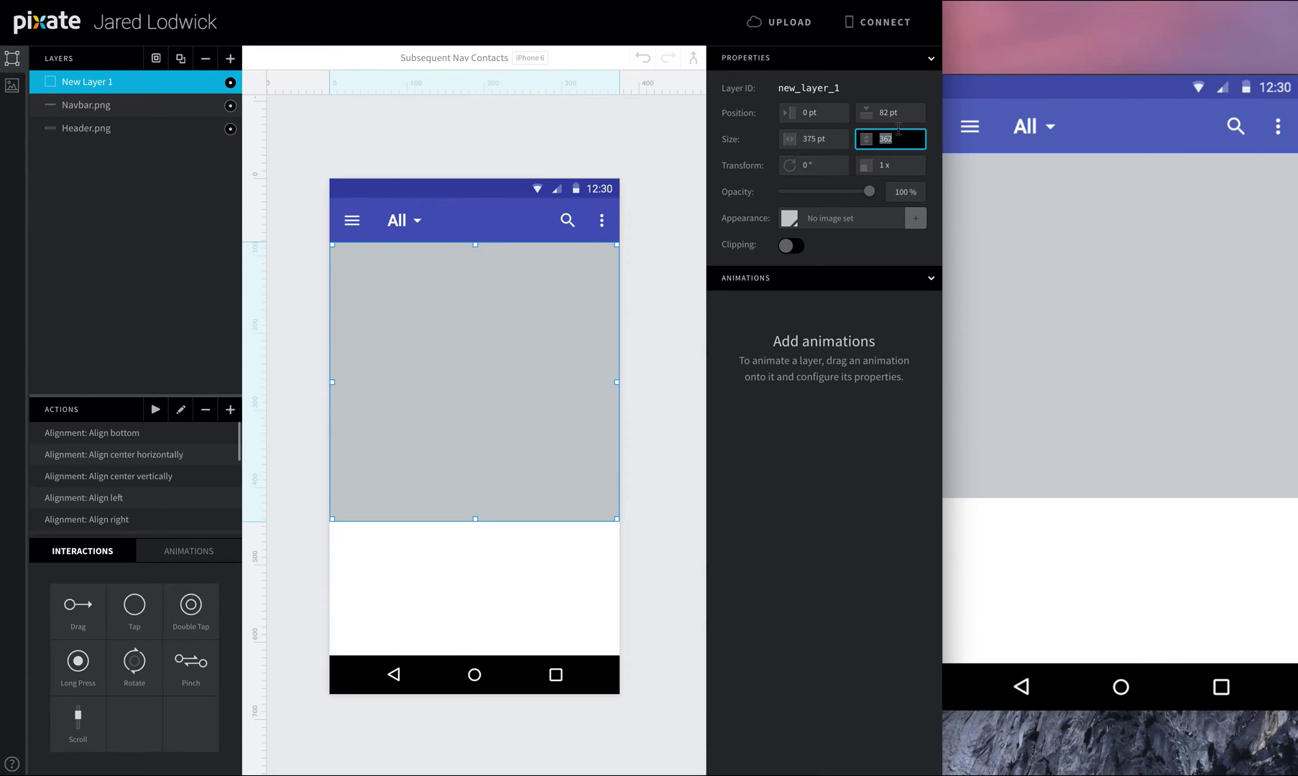
pyautogui.write('535')
pyautogui.press('Tab')
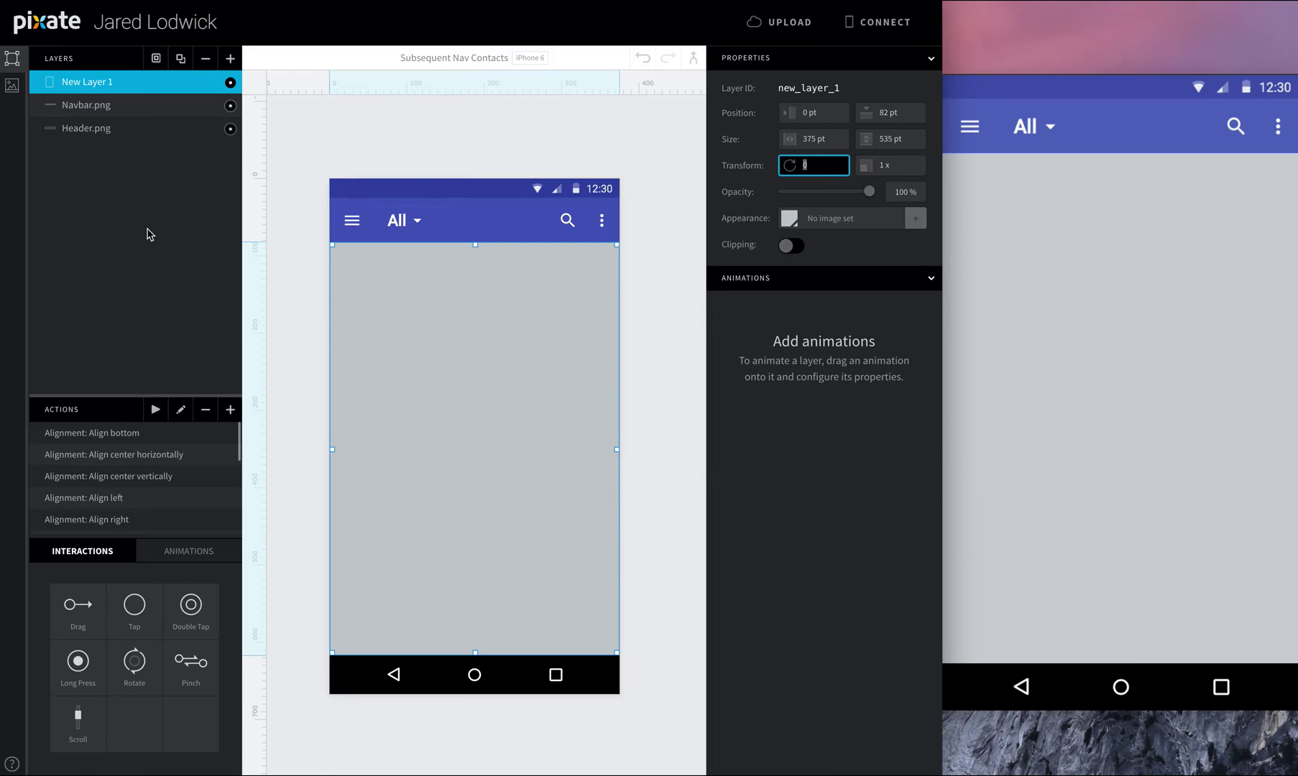
# - Rename the new layer to 'Scroll' and give it a white fill
pyautogui.doubleClick(75, 84)
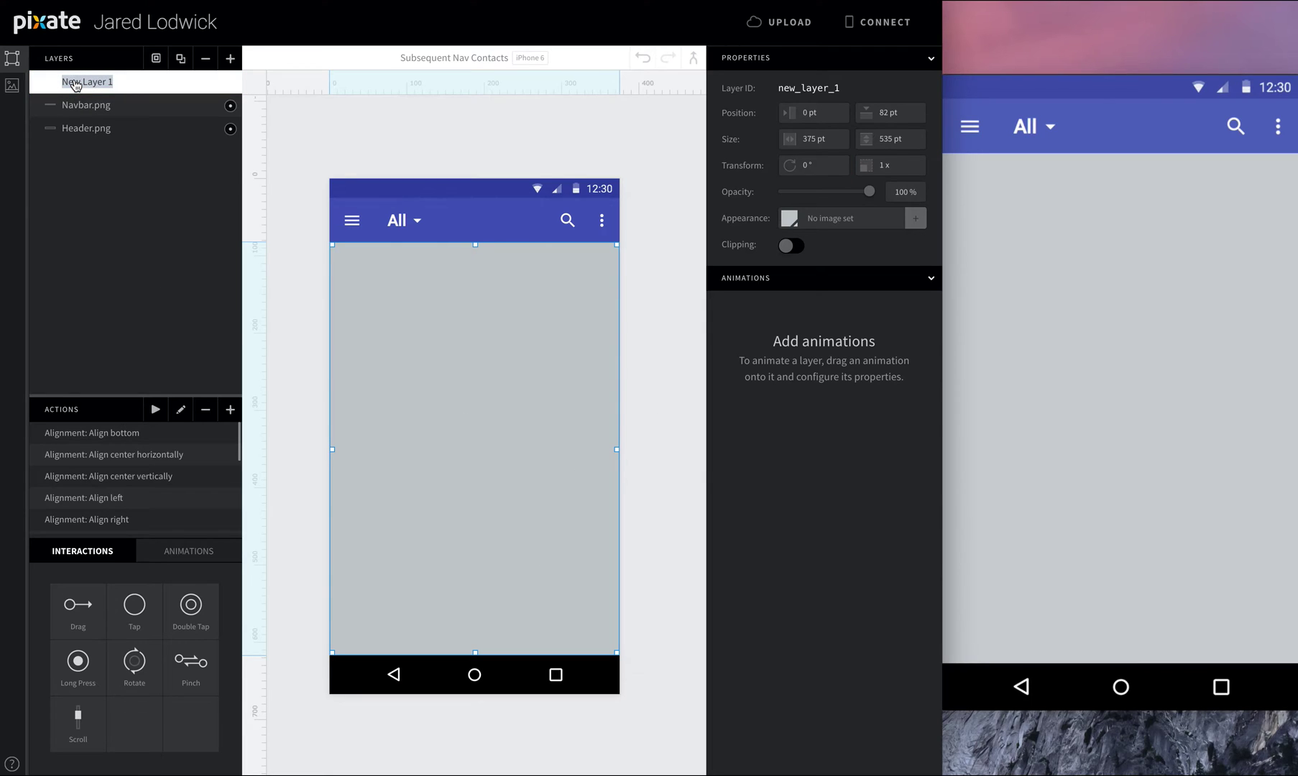
pyautogui.write('Scroll')
pyautogui.press('Return')
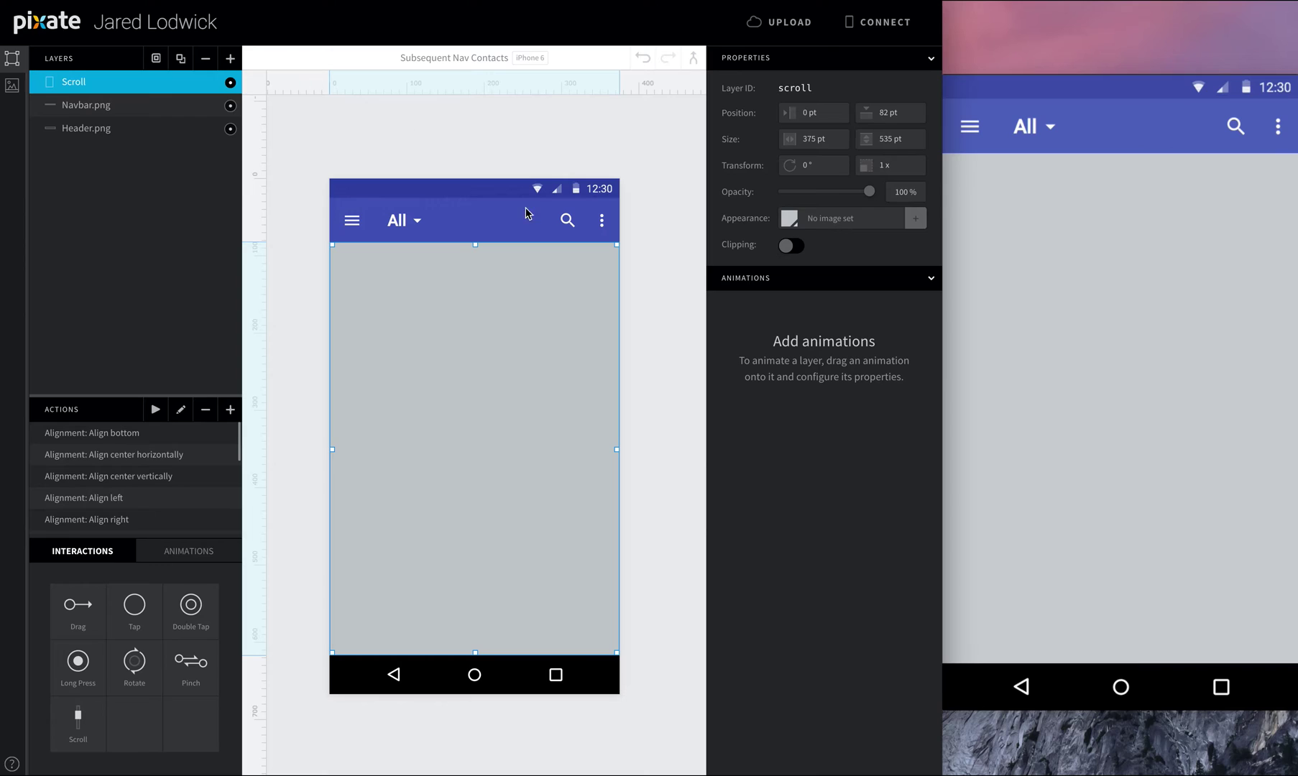
pyautogui.click(794, 219)
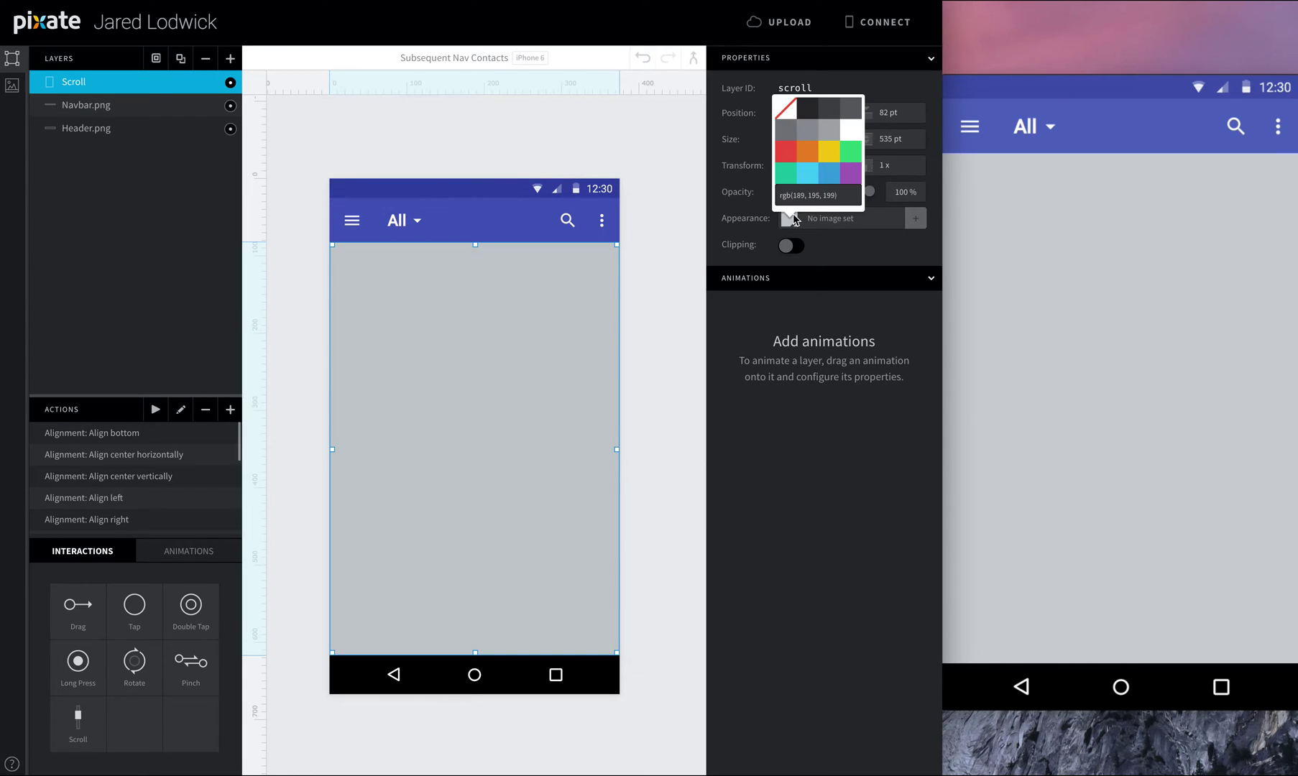
pyautogui.click(853, 135)
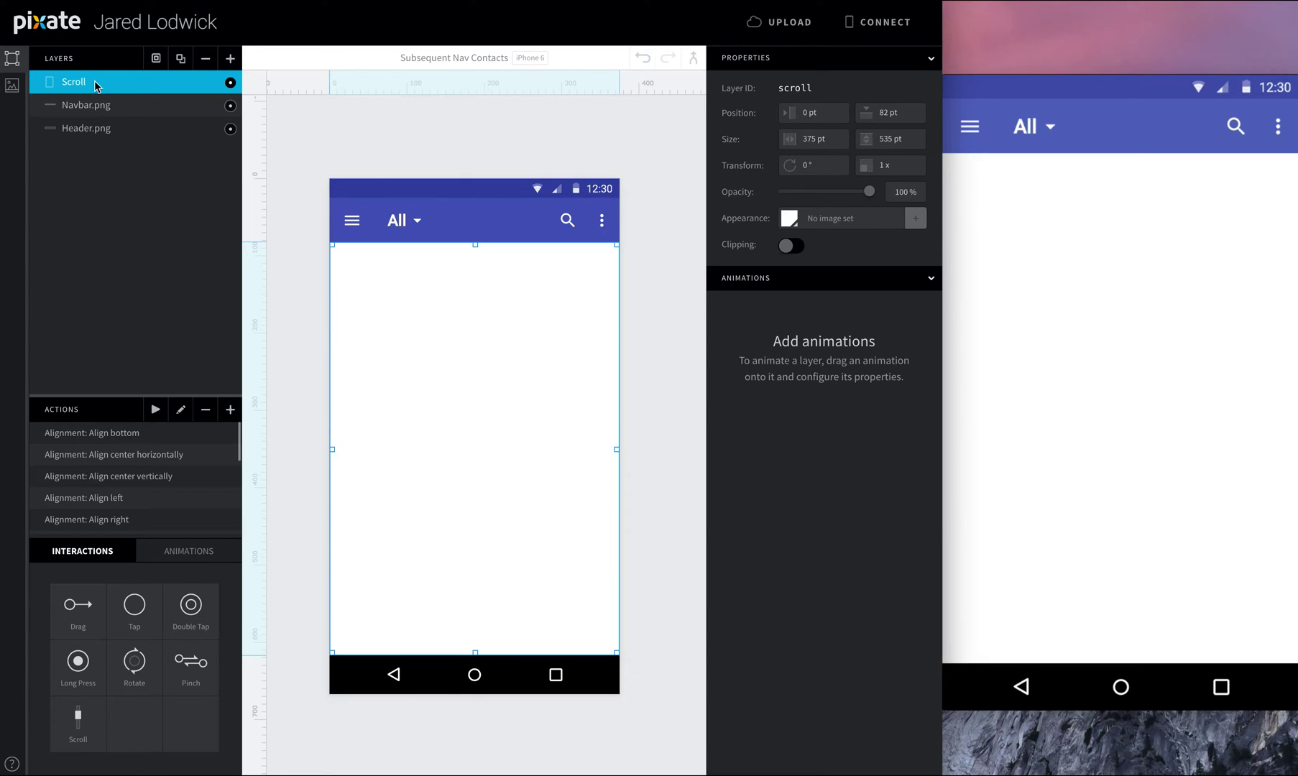
# - Put Scroll beneath header and navbar, make it scrollable, and add Contacts.png to the screen
pyautogui.moveTo(94, 88)
pyautogui.mouseDown()
pyautogui.moveTo(87, 127)
pyautogui.moveTo(91, 94)
pyautogui.mouseUp()
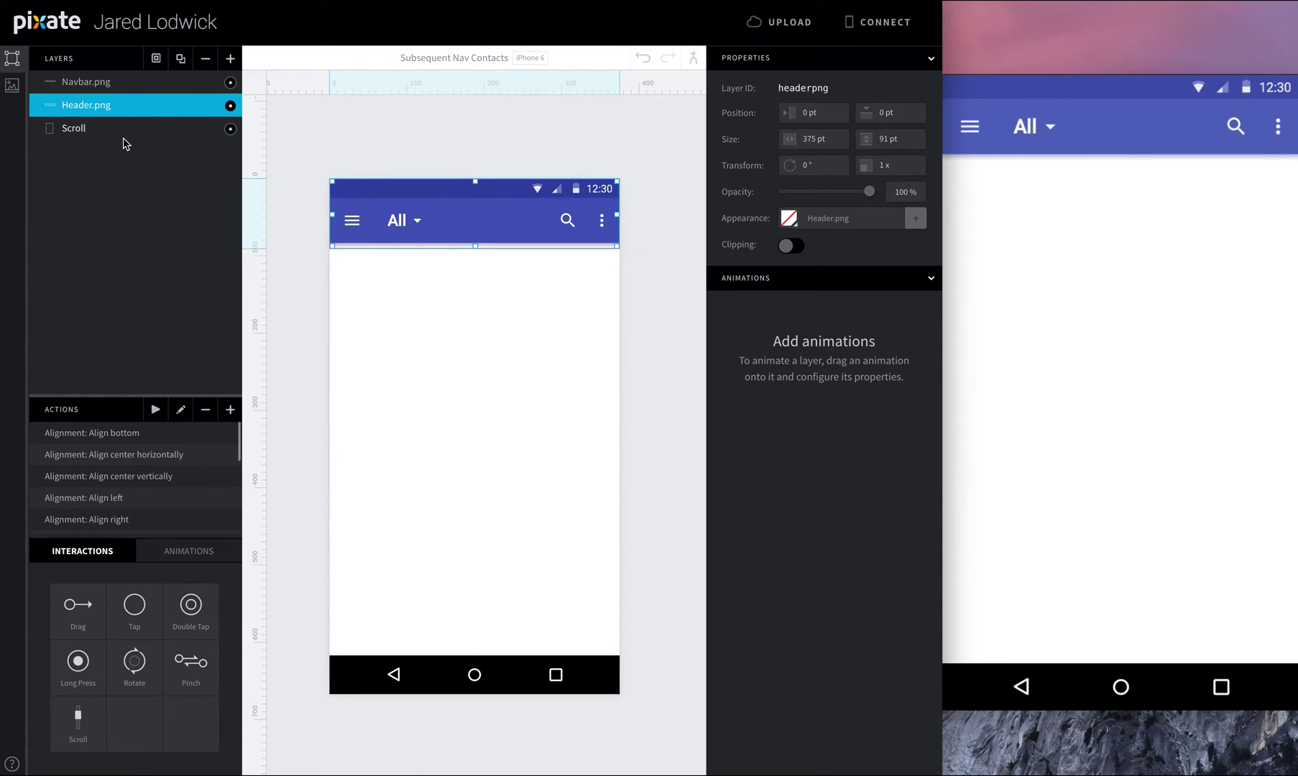
pyautogui.click(122, 134)
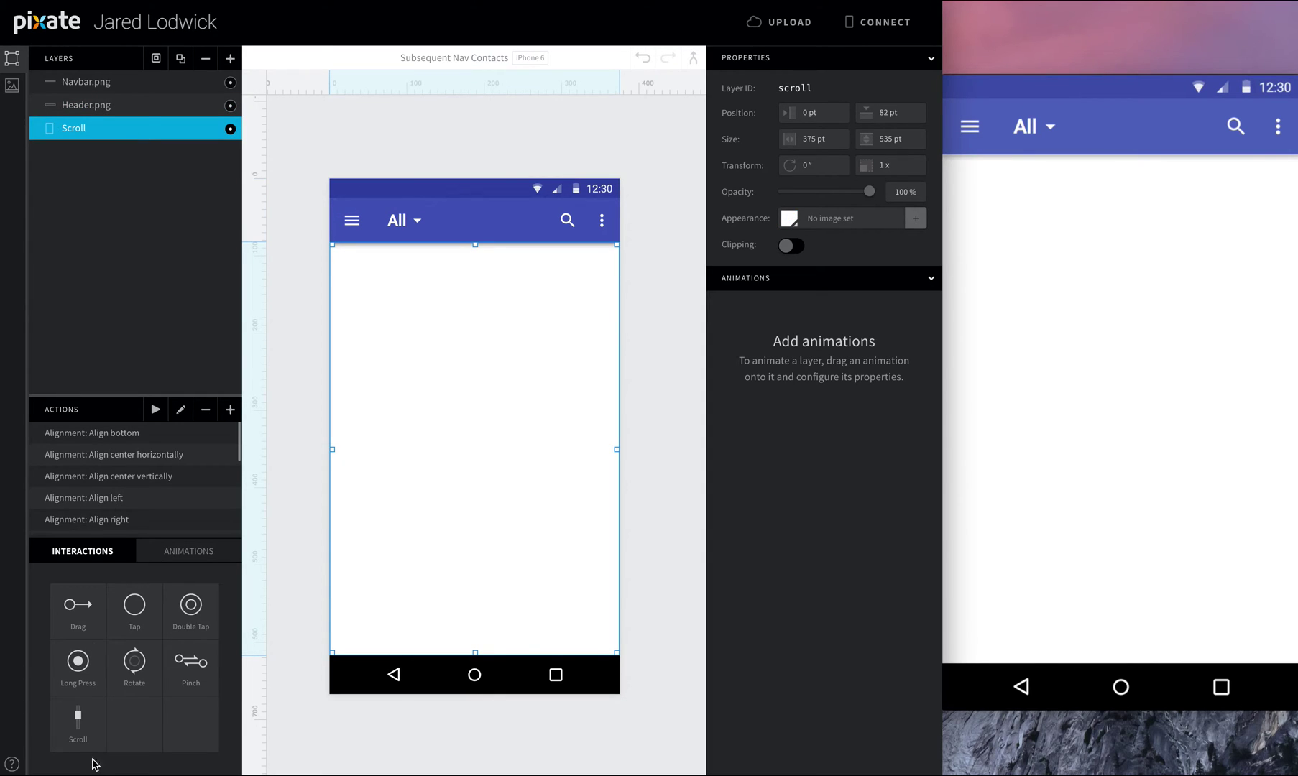
pyautogui.moveTo(75, 727); pyautogui.dragTo(86, 132)
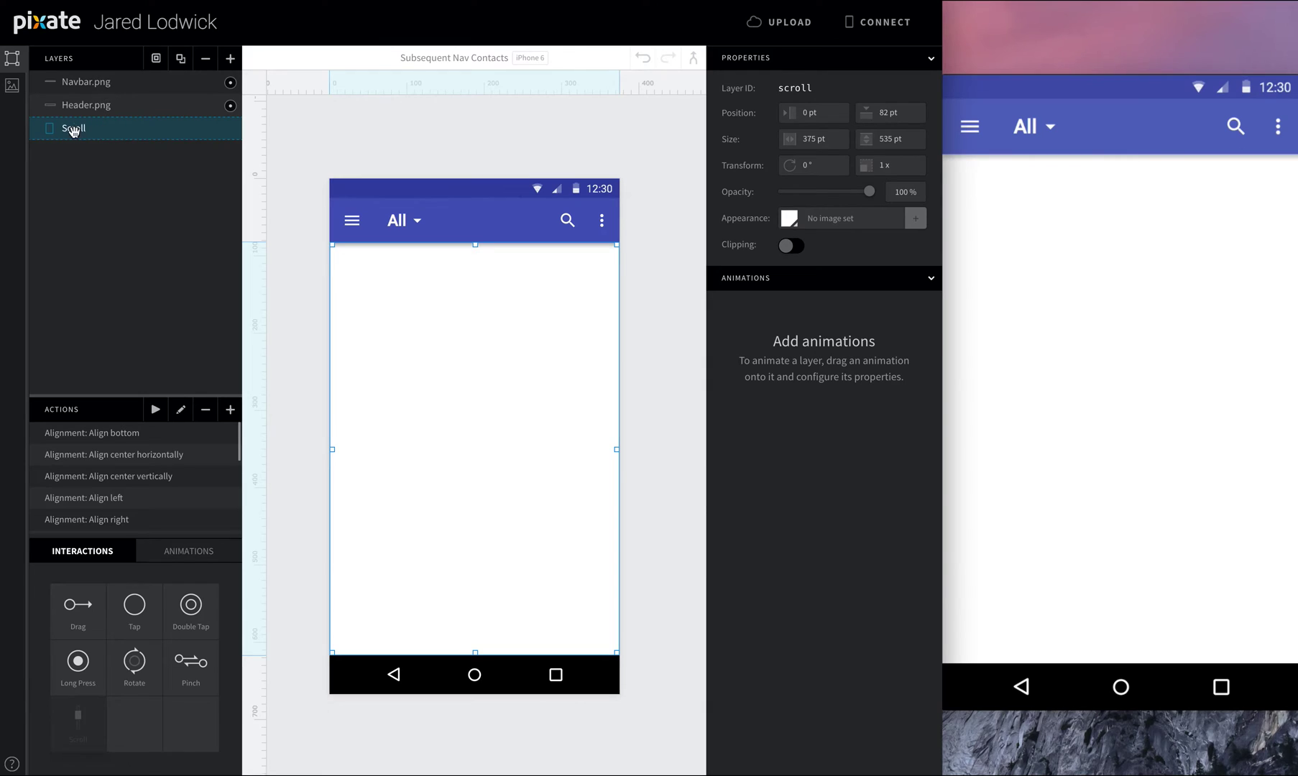
pyautogui.click(13, 86)
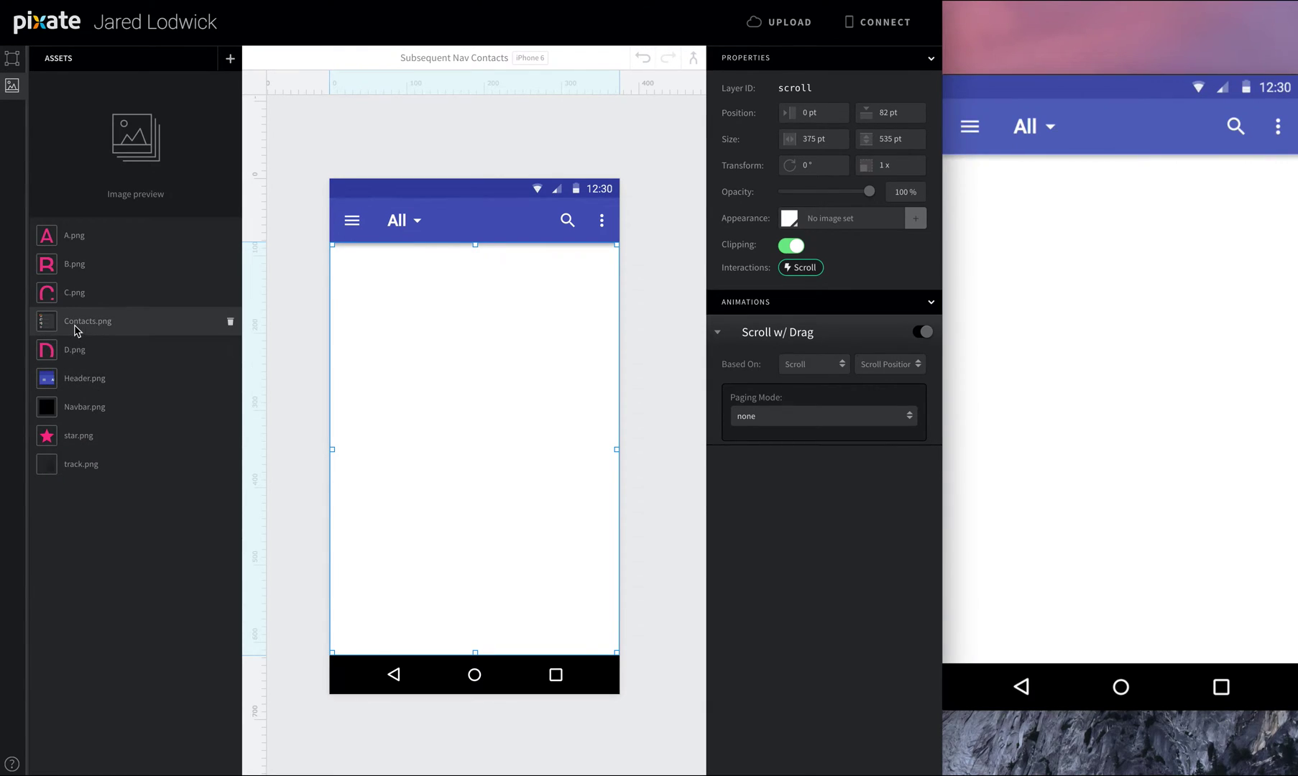
pyautogui.moveTo(77, 327); pyautogui.dragTo(475, 466)
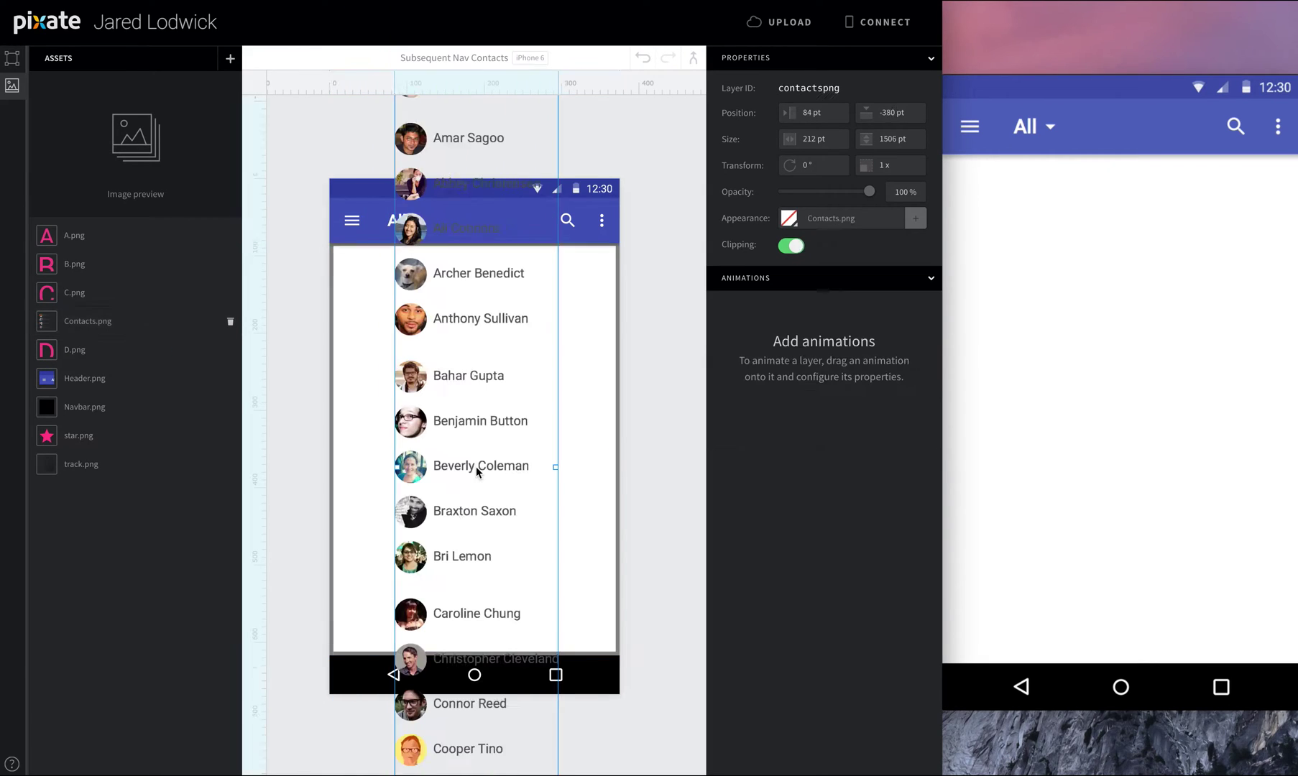
pyautogui.moveTo(464, 281); pyautogui.dragTo(464, 474)
pyautogui.moveTo(464, 379); pyautogui.dragTo(461, 460)
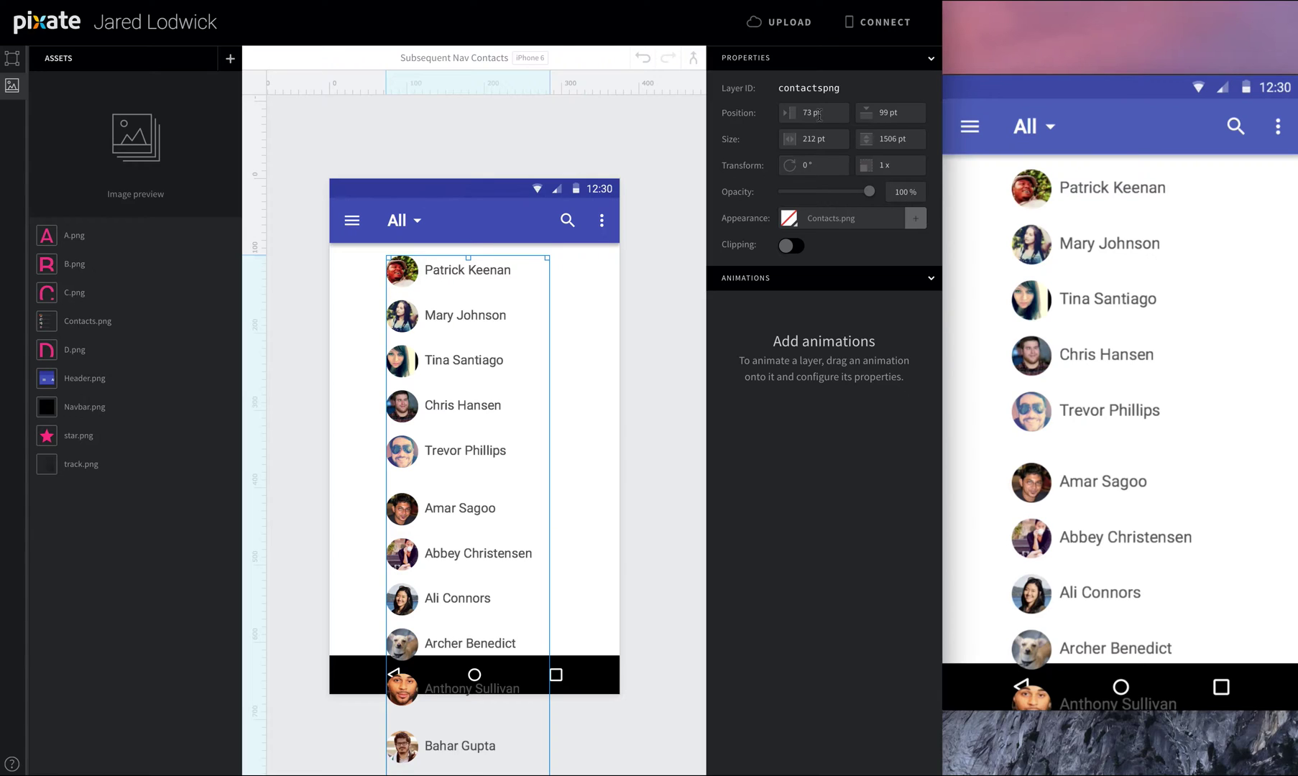
pyautogui.press('Right')
pyautogui.press('Right')
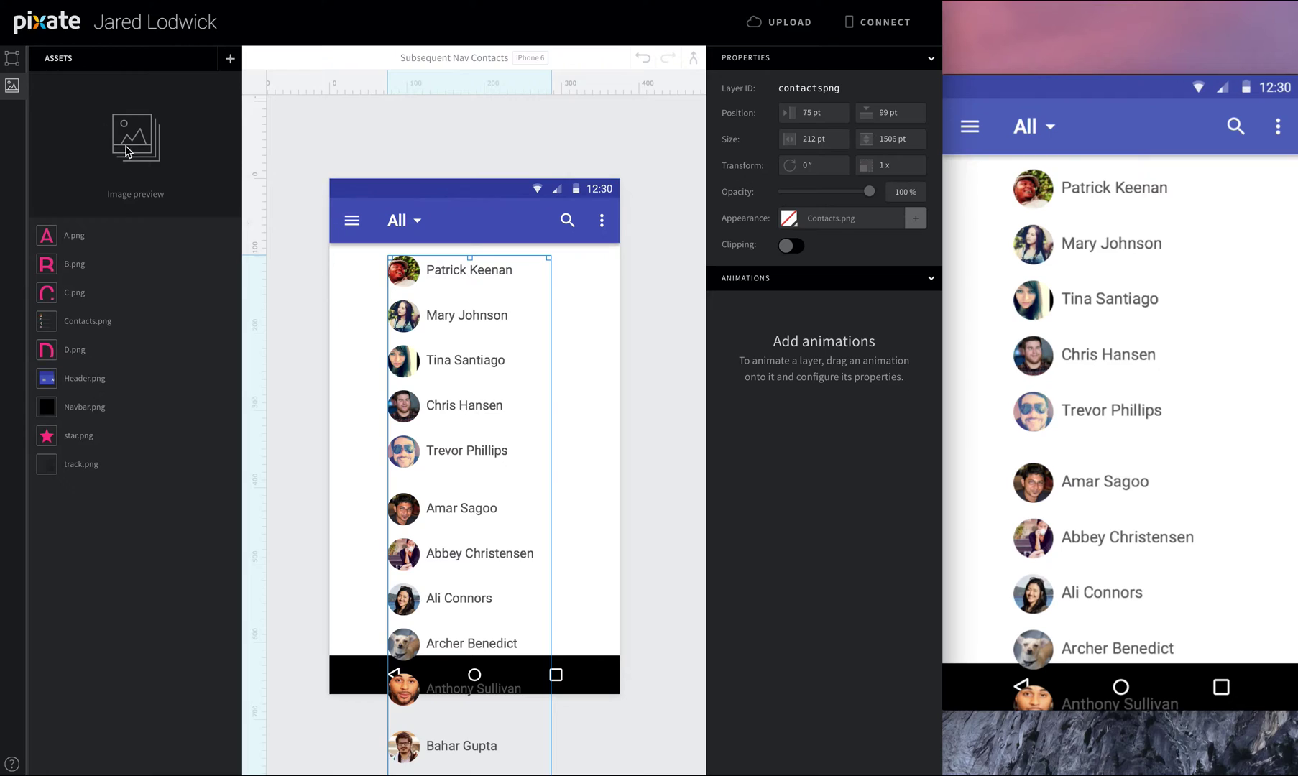
# - Nest Contacts.png inside the Scroll layer and set its Y position to 18
pyautogui.click(18, 68)
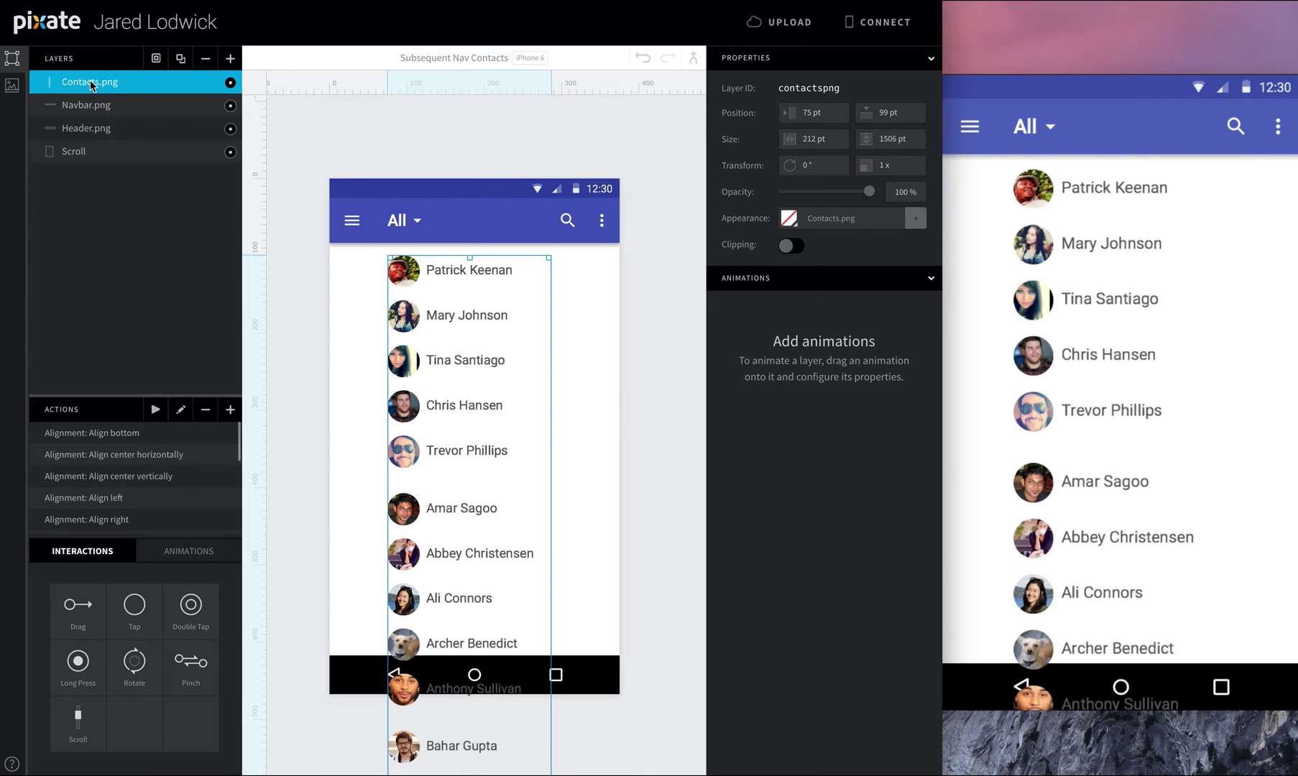
pyautogui.moveTo(91, 85); pyautogui.dragTo(79, 157)
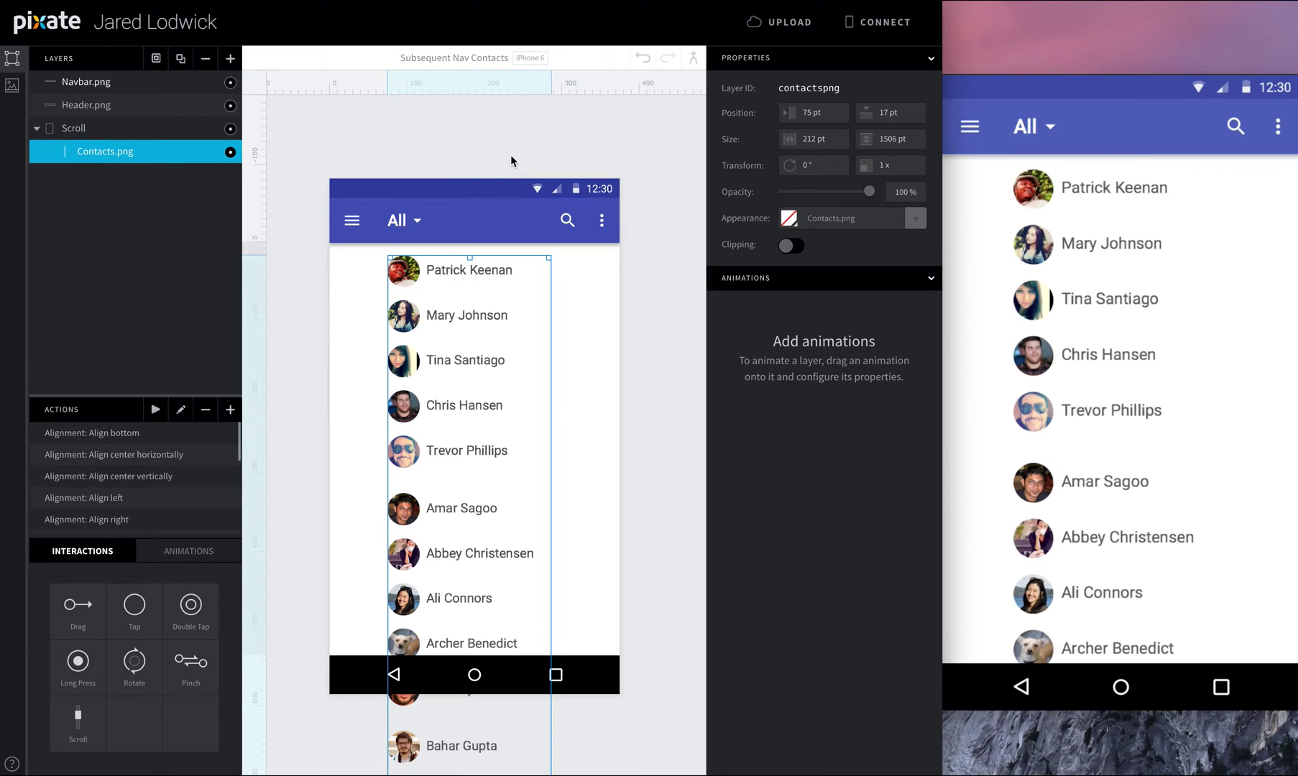
pyautogui.click(898, 121)
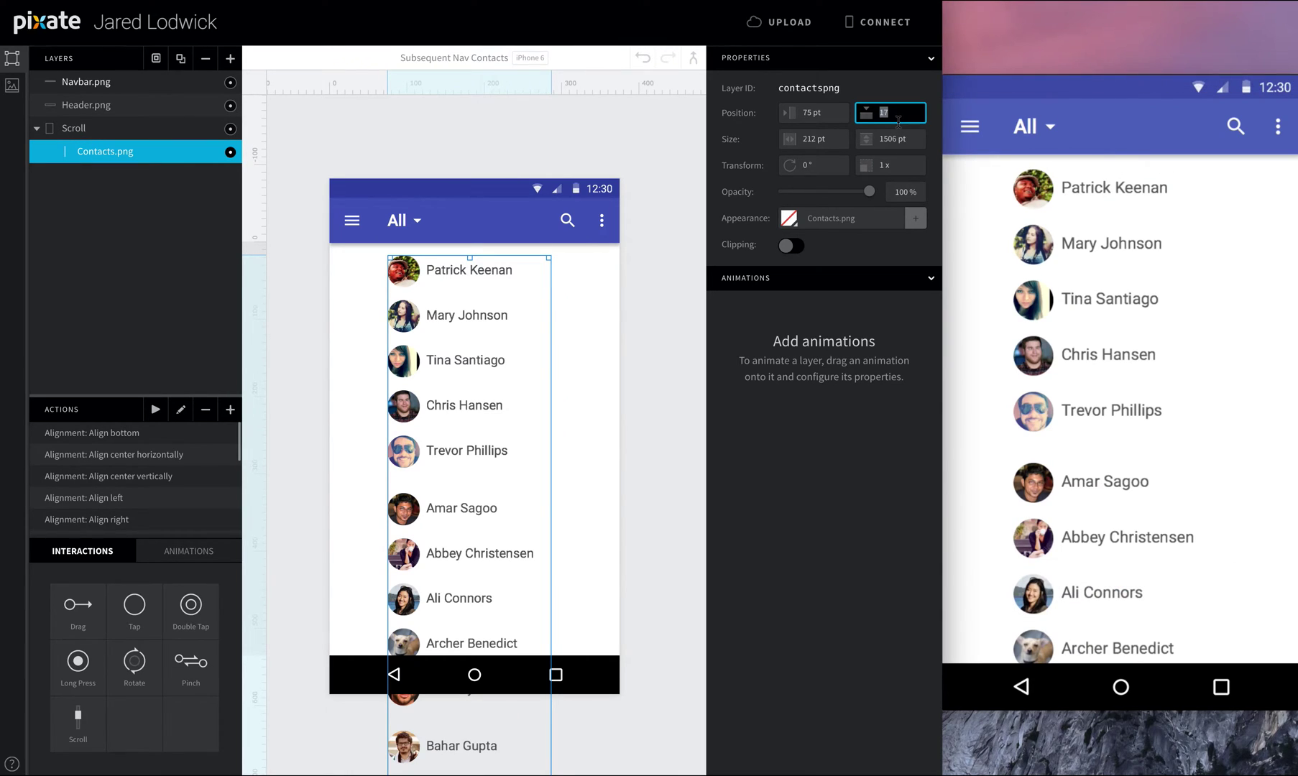
pyautogui.write('18')
pyautogui.press('Return')
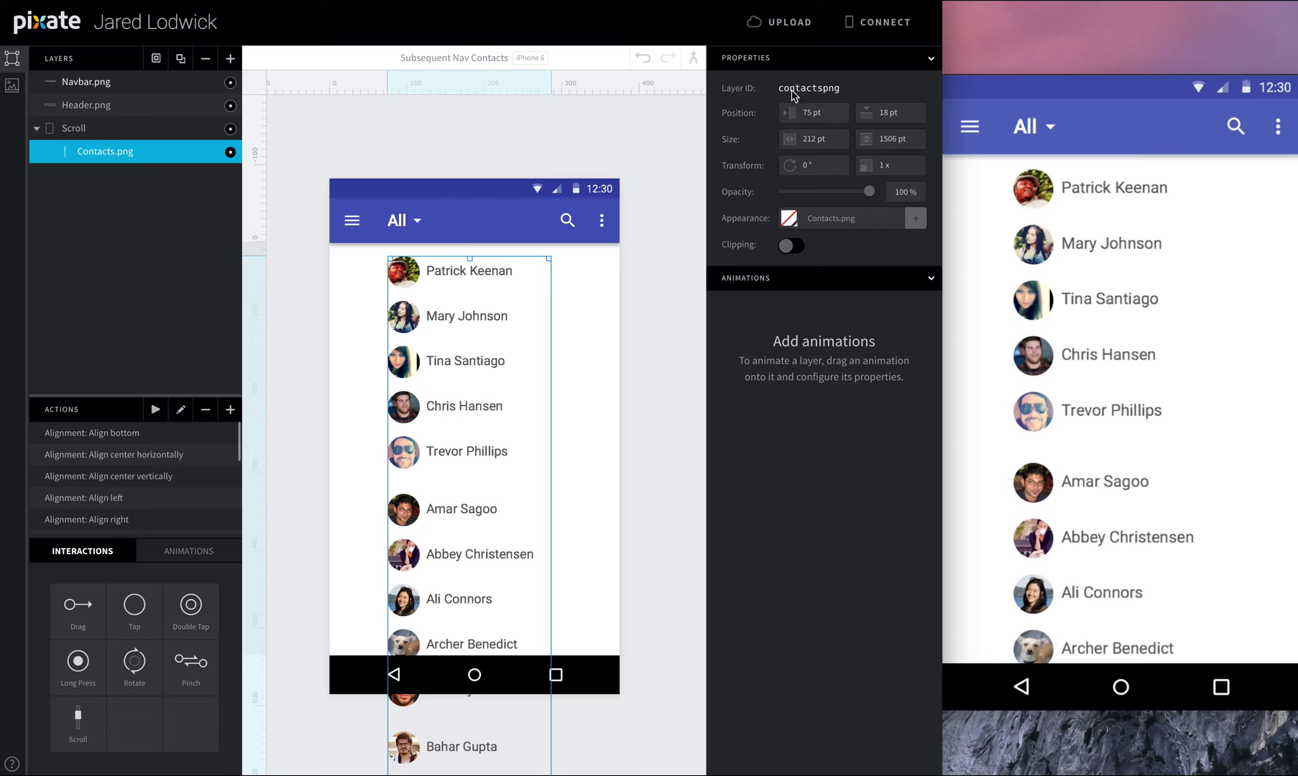
pyautogui.click(664, 152)
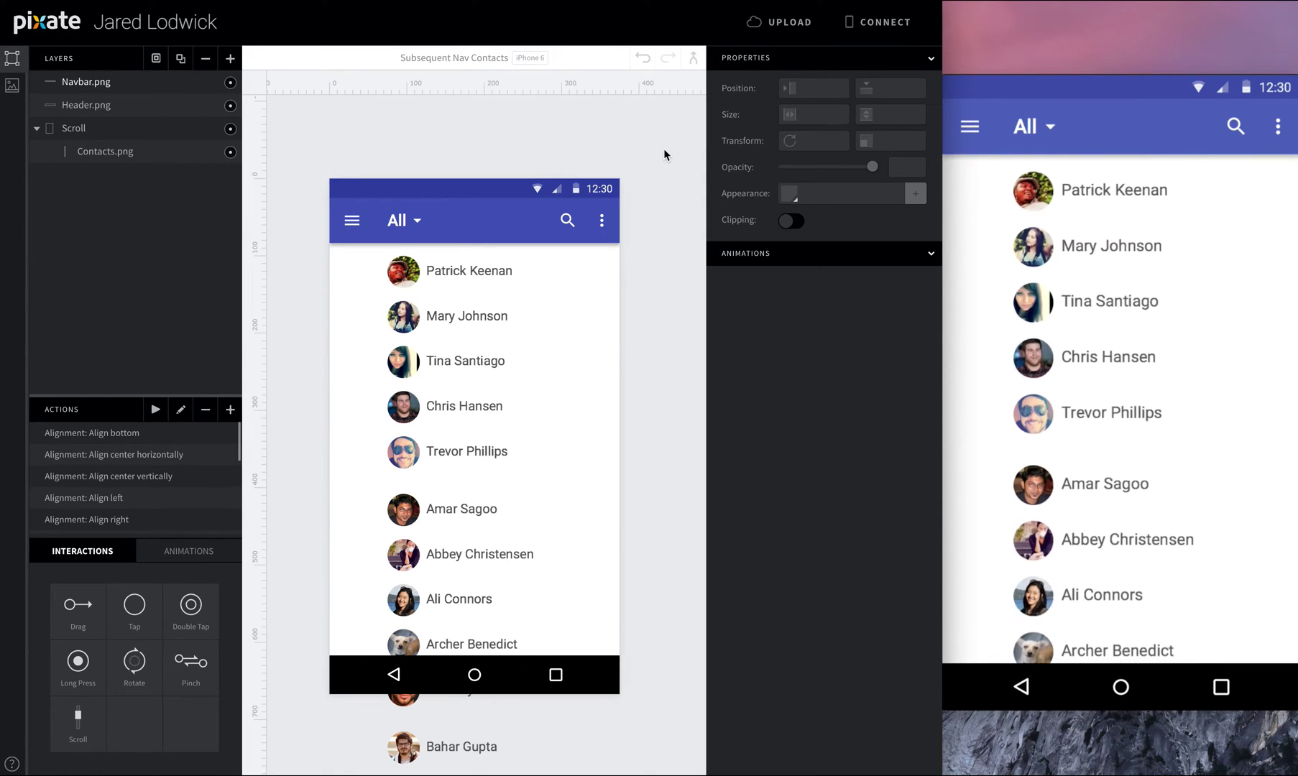
pyautogui.click(13, 86)
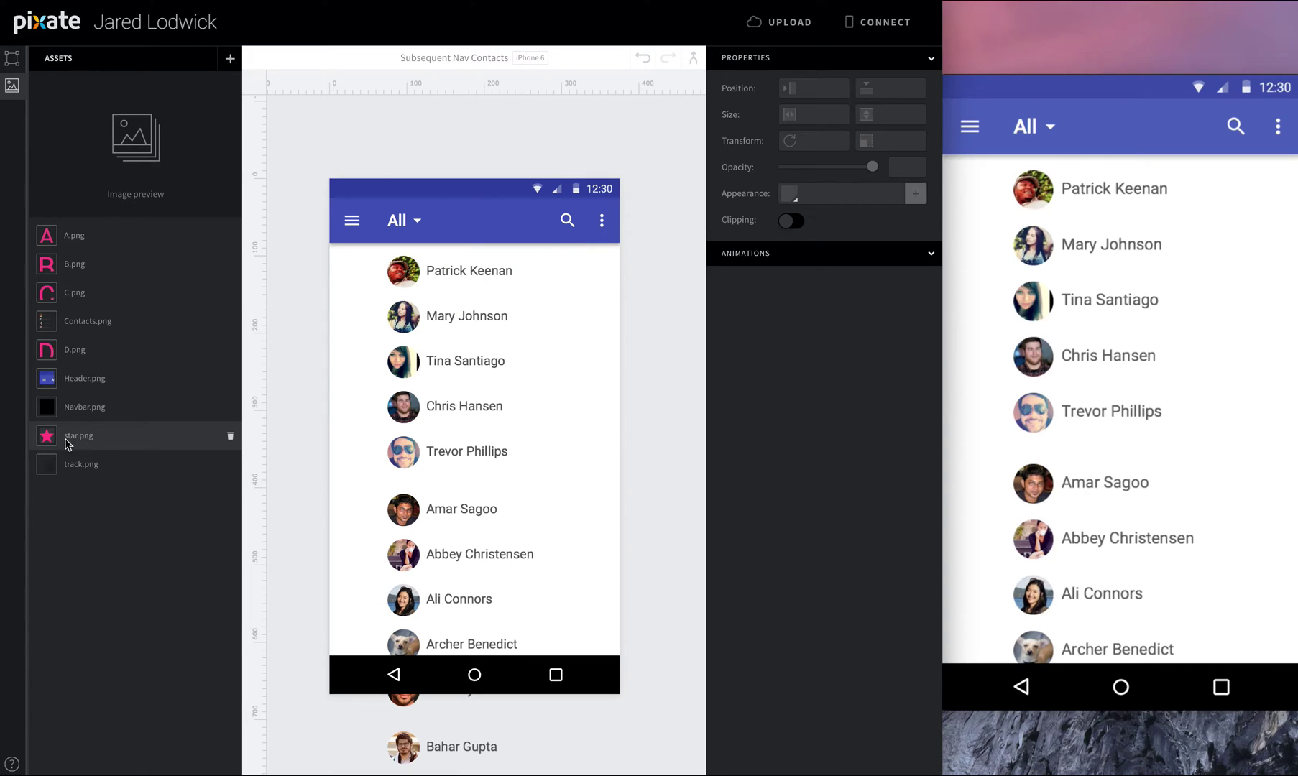
pyautogui.moveTo(66, 444); pyautogui.dragTo(354, 276)
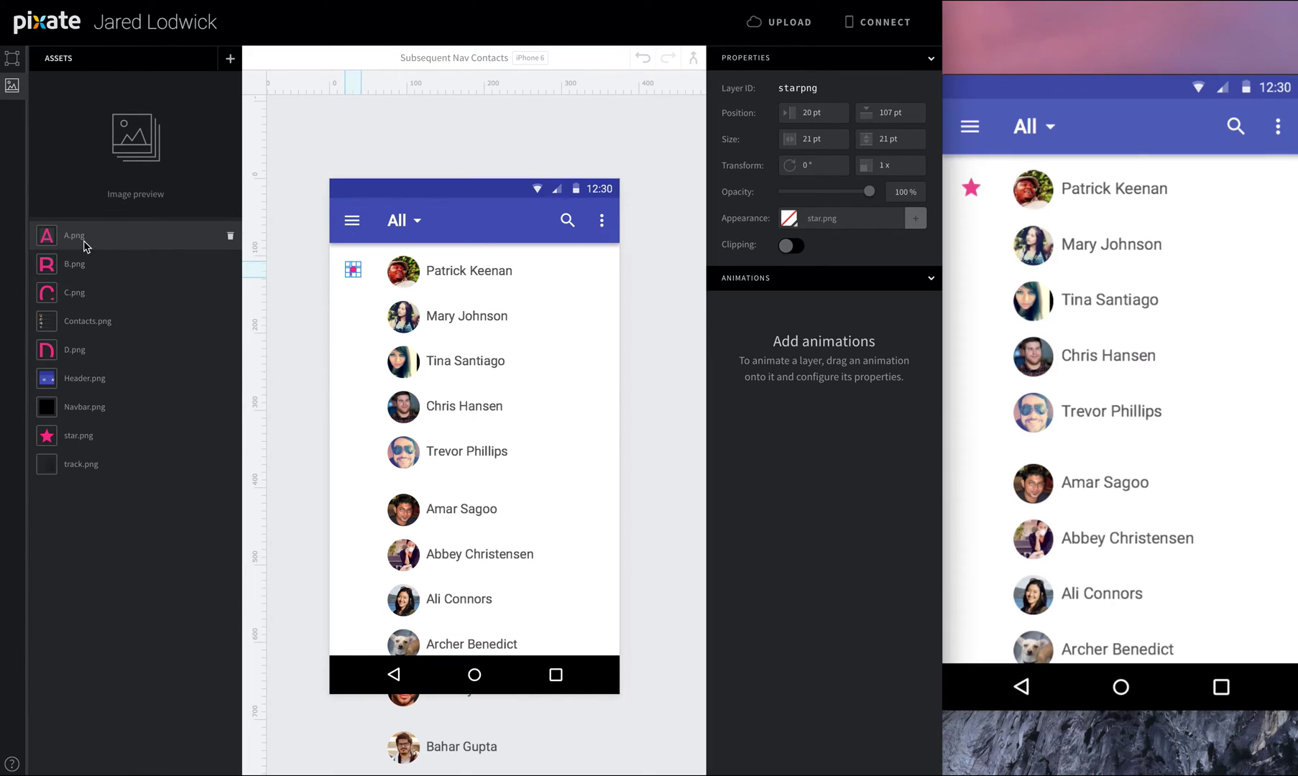
pyautogui.moveTo(82, 245); pyautogui.dragTo(352, 503)
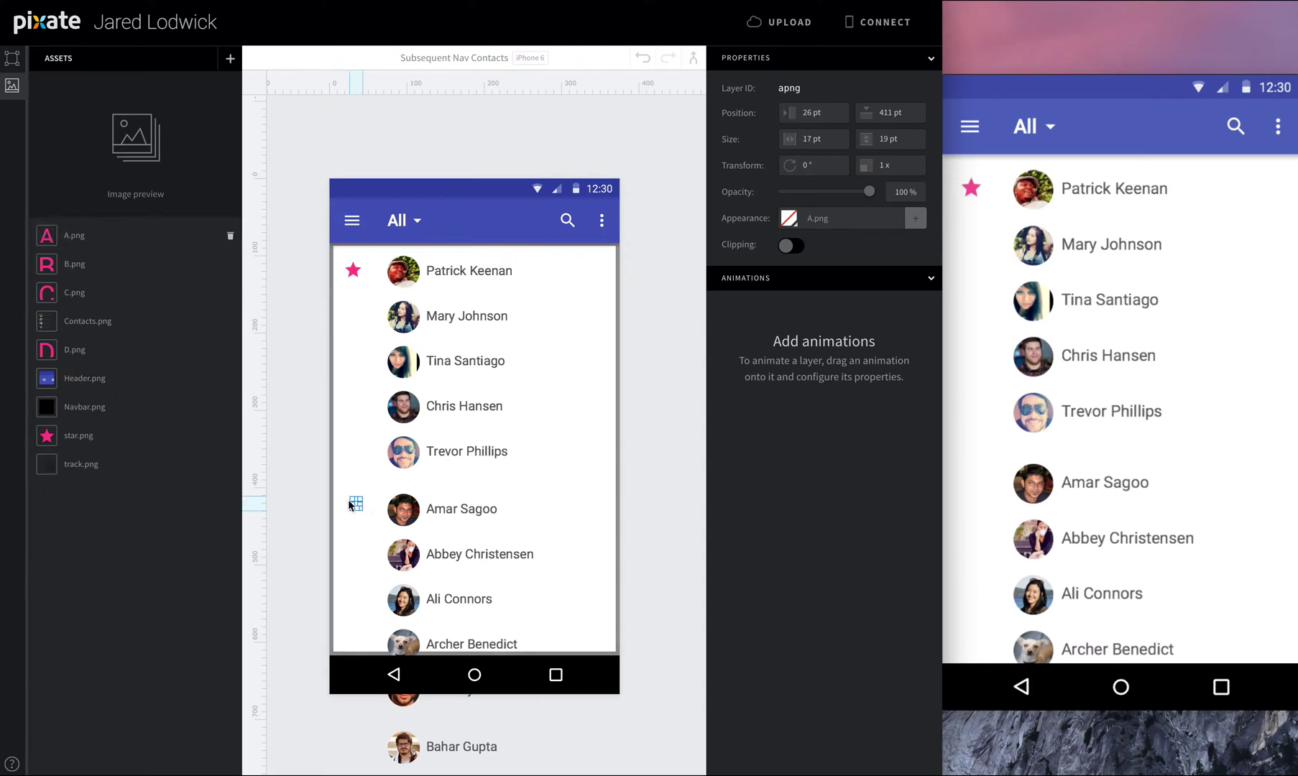
pyautogui.moveTo(136, 275); pyautogui.dragTo(352, 520)
pyautogui.moveTo(99, 301); pyautogui.dragTo(354, 548)
pyautogui.moveTo(108, 352); pyautogui.dragTo(359, 568)
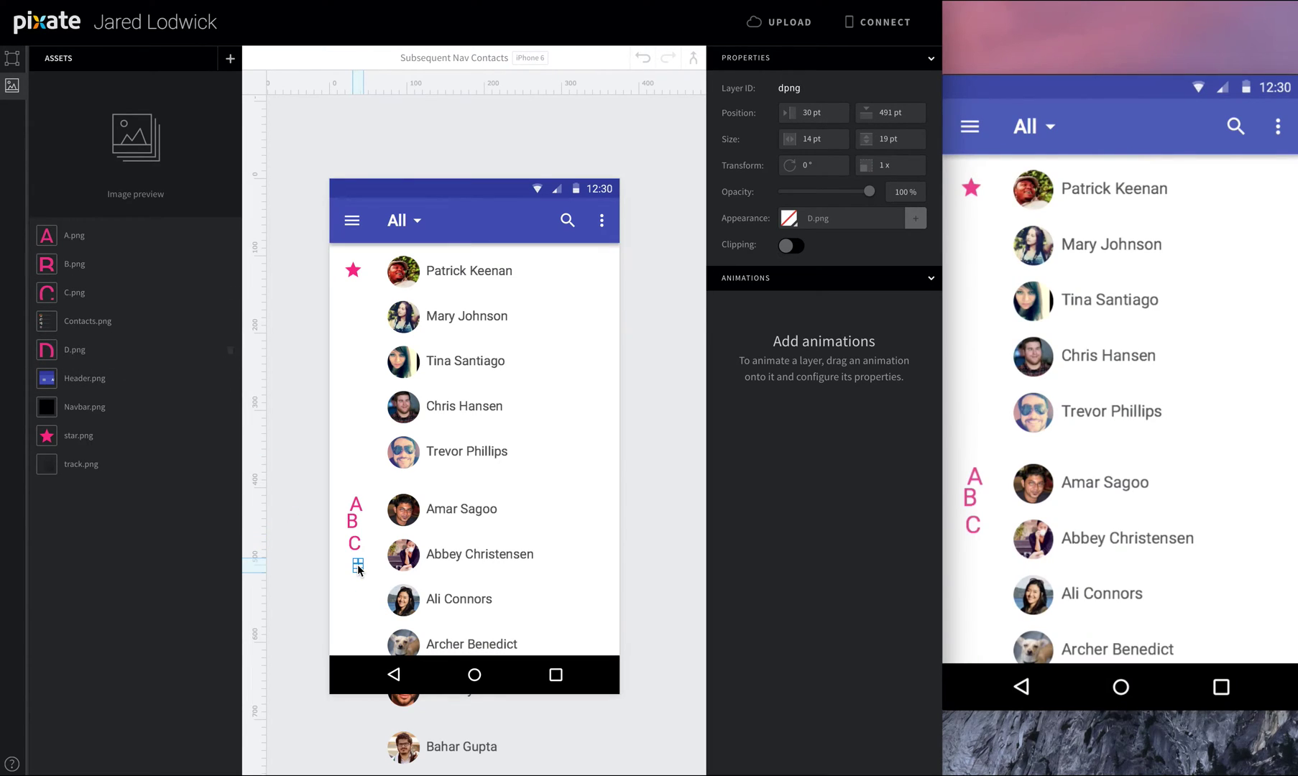
pyautogui.click(354, 276)
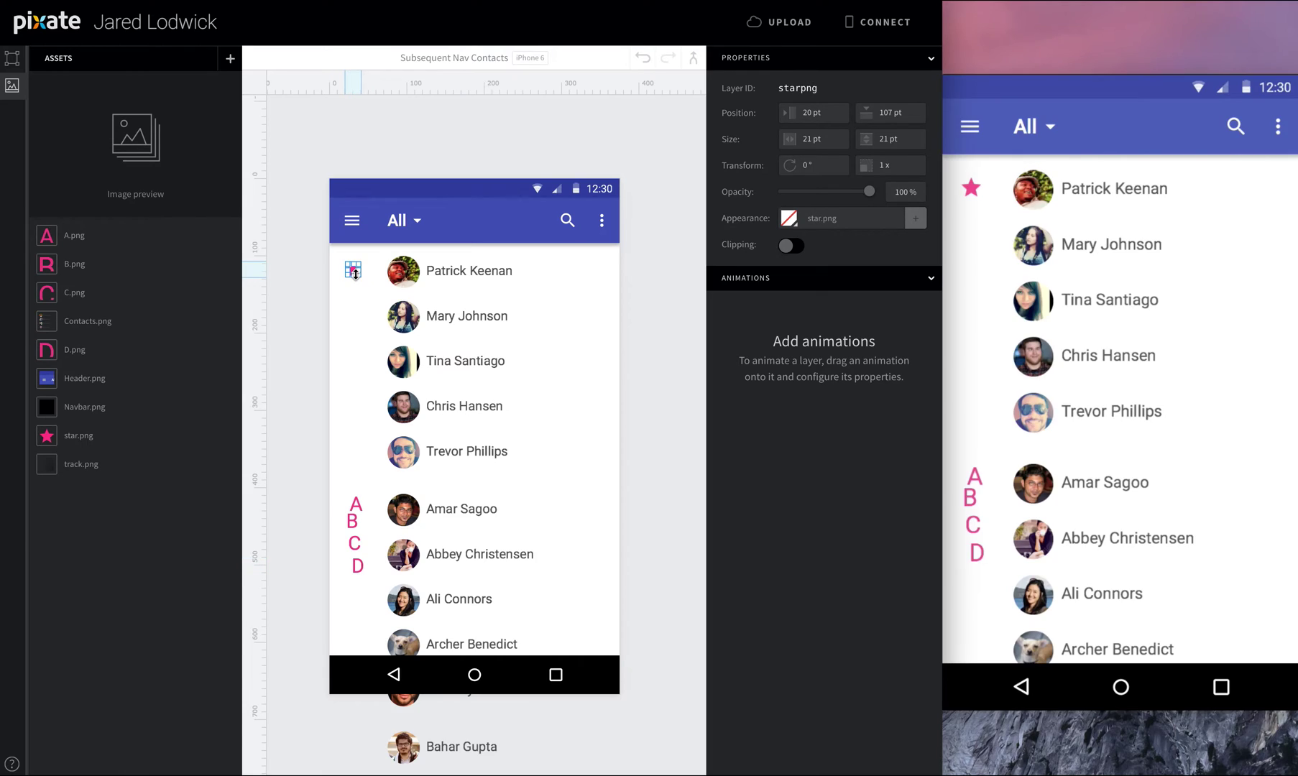
pyautogui.press('Escape')
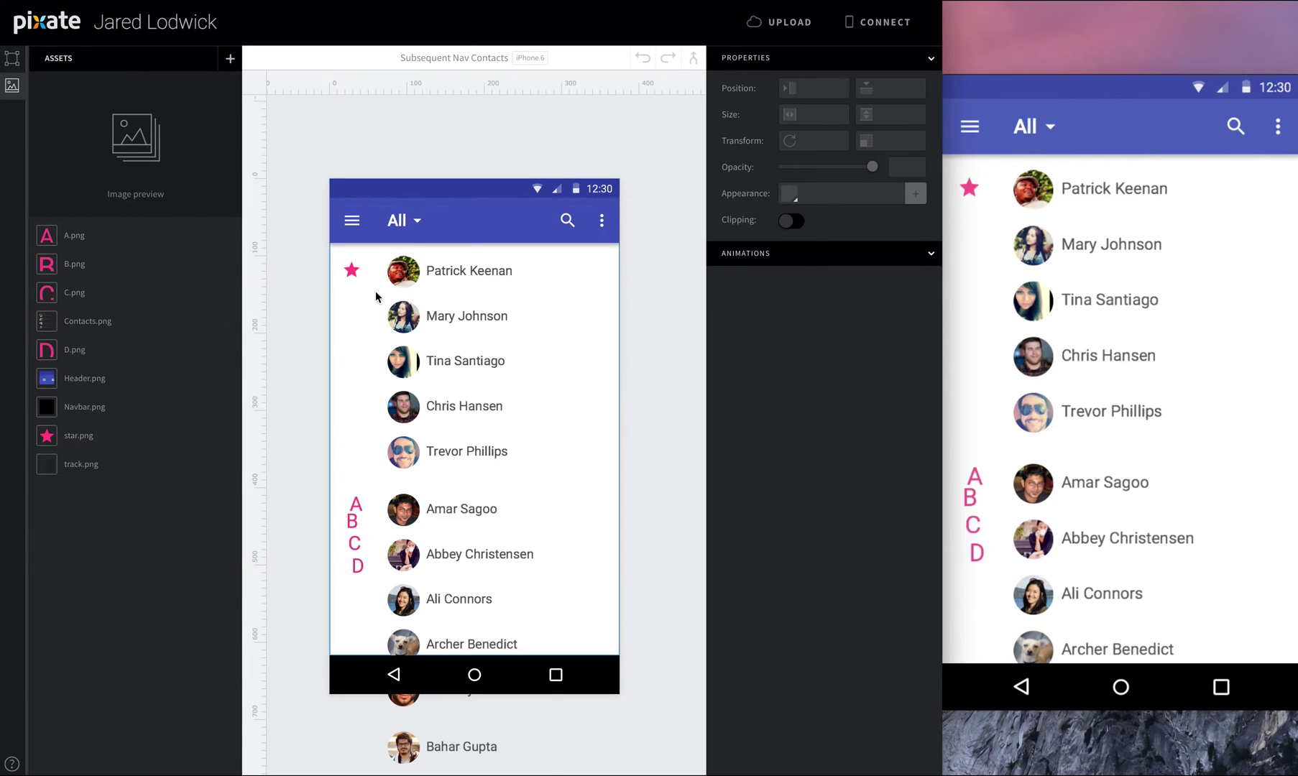
# - Move star.png, A.png, B.png, C.png and D.png into the Scroll layer
pyautogui.click(352, 273)
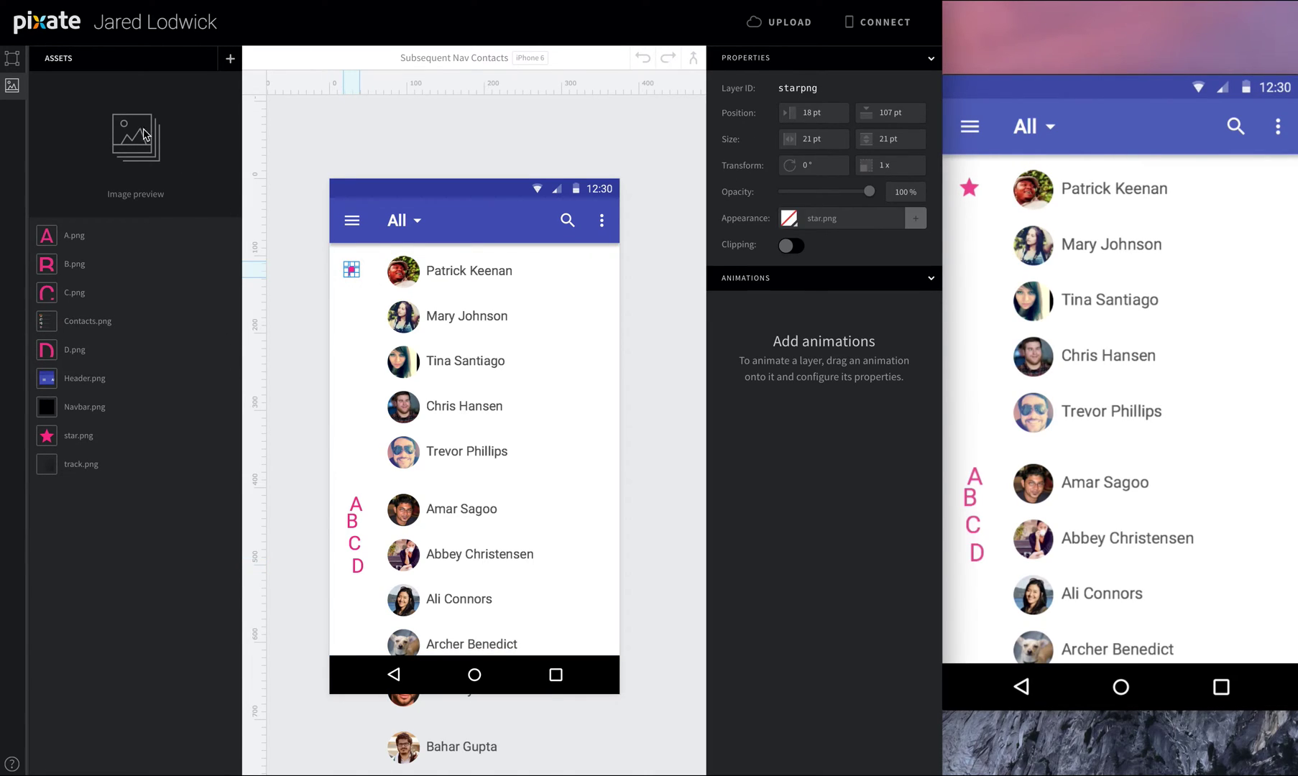
pyautogui.click(13, 59)
pyautogui.moveTo(92, 175); pyautogui.dragTo(79, 257)
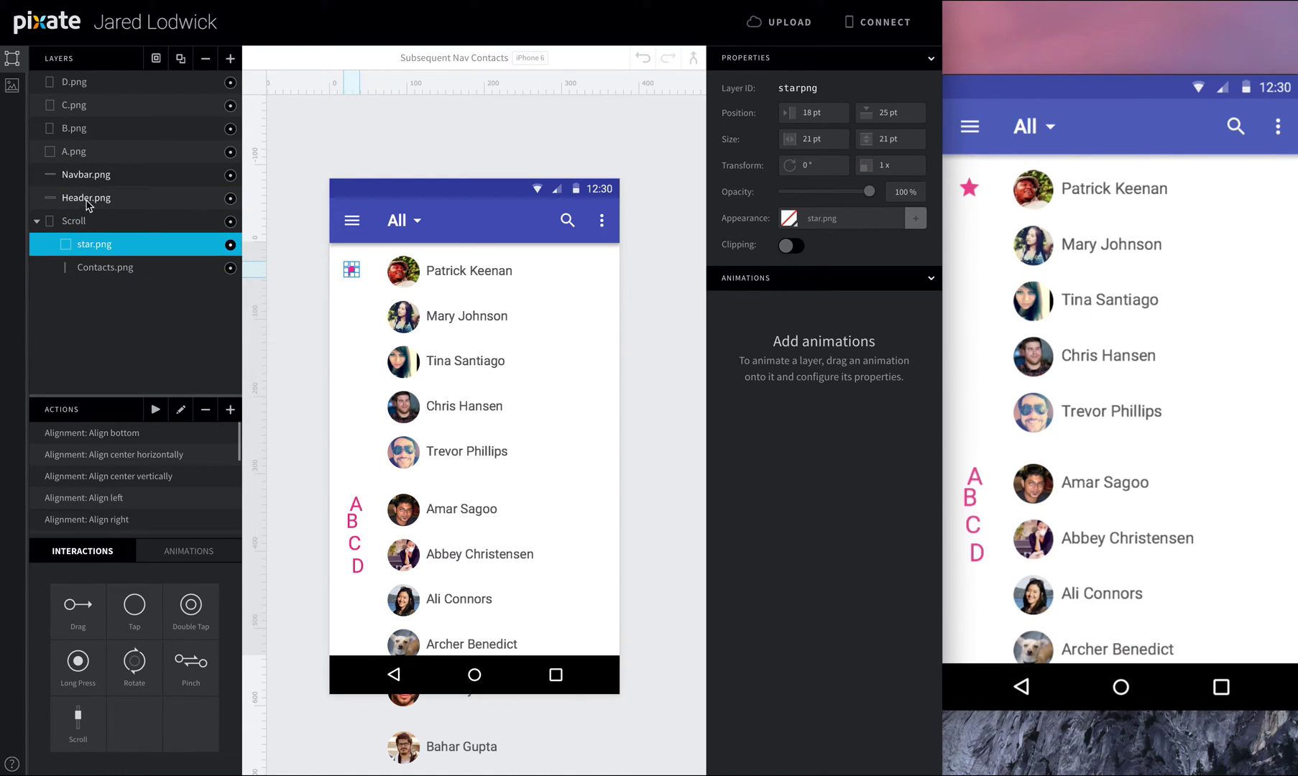
pyautogui.moveTo(94, 158); pyautogui.dragTo(87, 259)
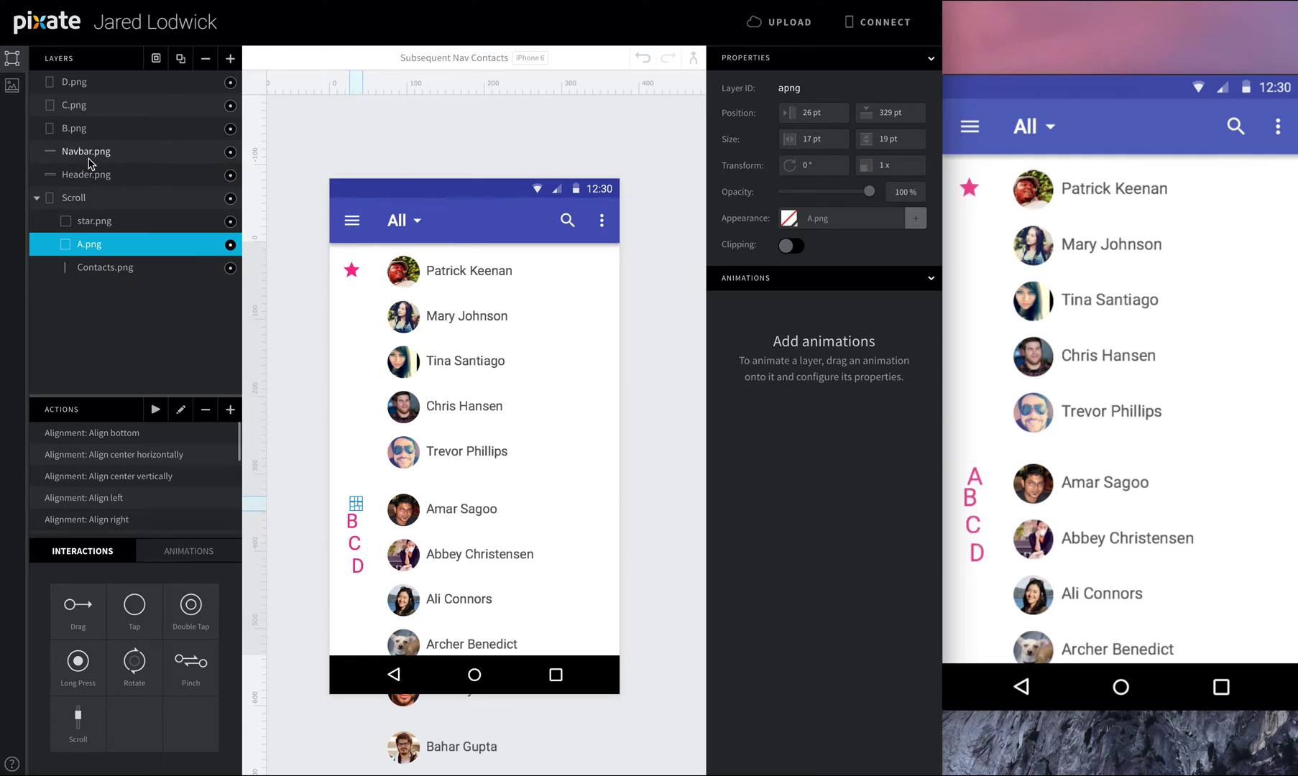
pyautogui.click(102, 136)
pyautogui.moveTo(103, 137); pyautogui.dragTo(87, 252)
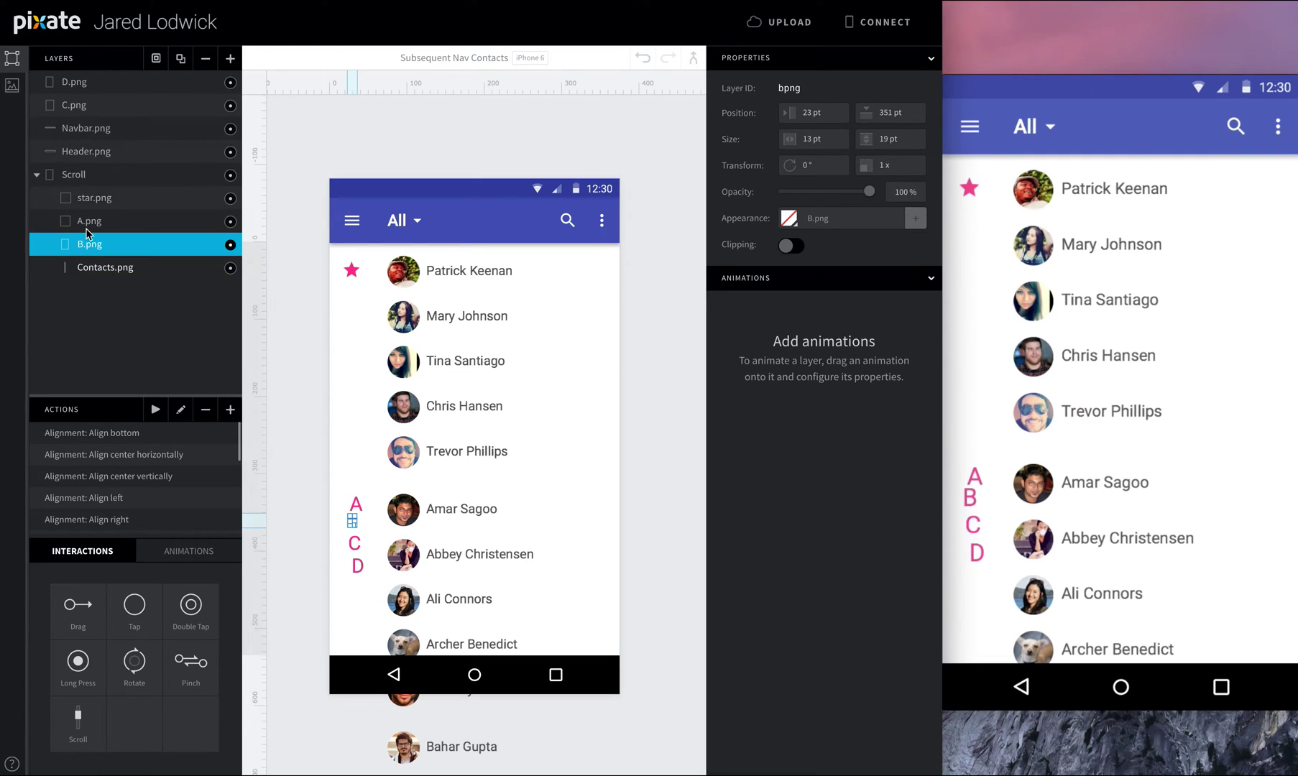
pyautogui.moveTo(103, 109); pyautogui.dragTo(89, 251)
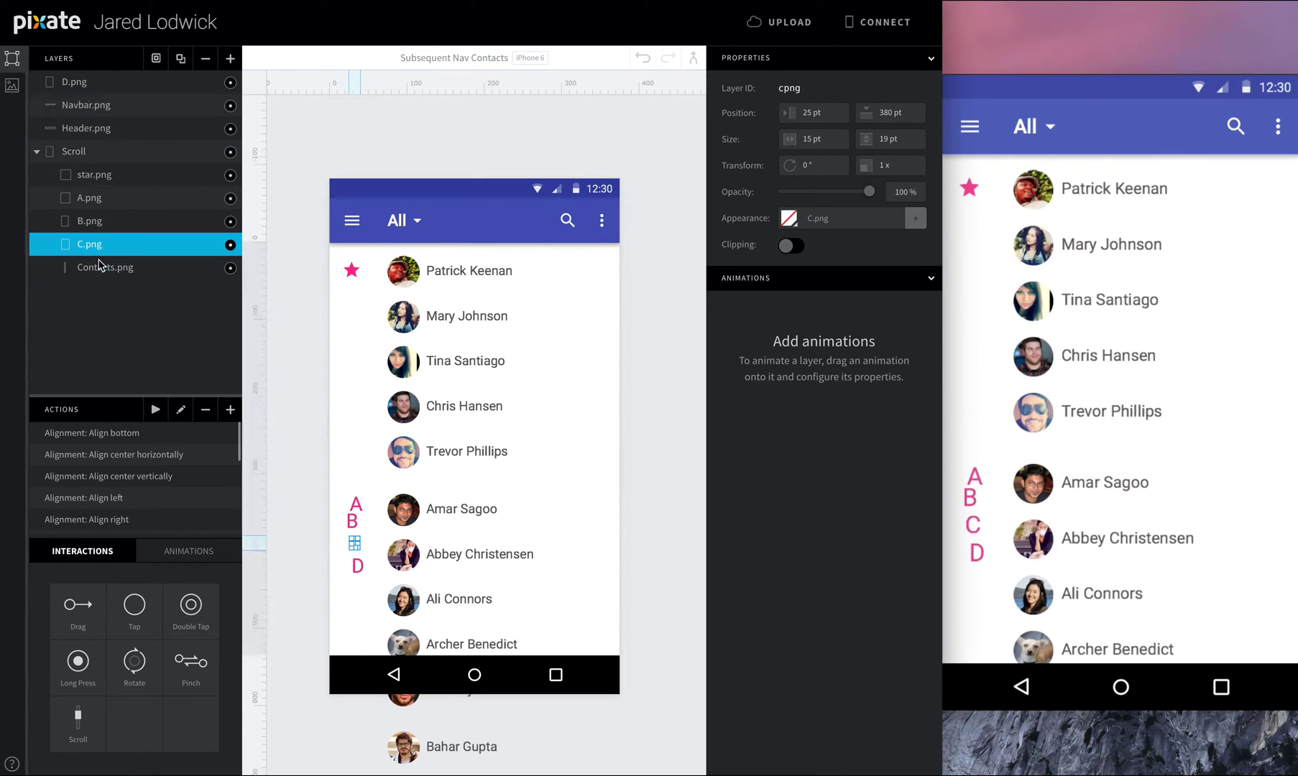
pyautogui.moveTo(86, 81); pyautogui.dragTo(87, 253)
# - Nudge the star 1 pt left and a few points down
pyautogui.click(96, 157)
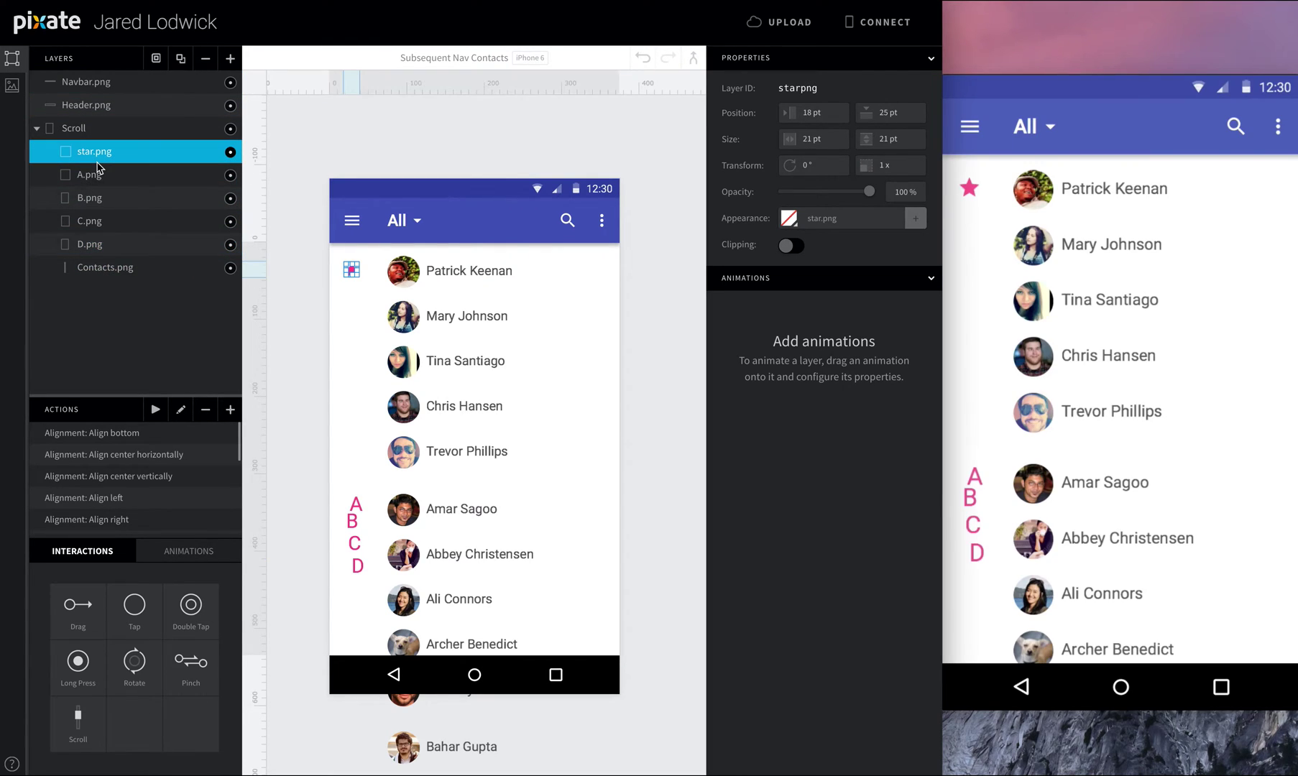
pyautogui.press('Left')
pyautogui.press('Down')
pyautogui.press('Down')
pyautogui.press('Down')
# - Position the A letter at X 20, keeping Y 339
pyautogui.click(128, 178)
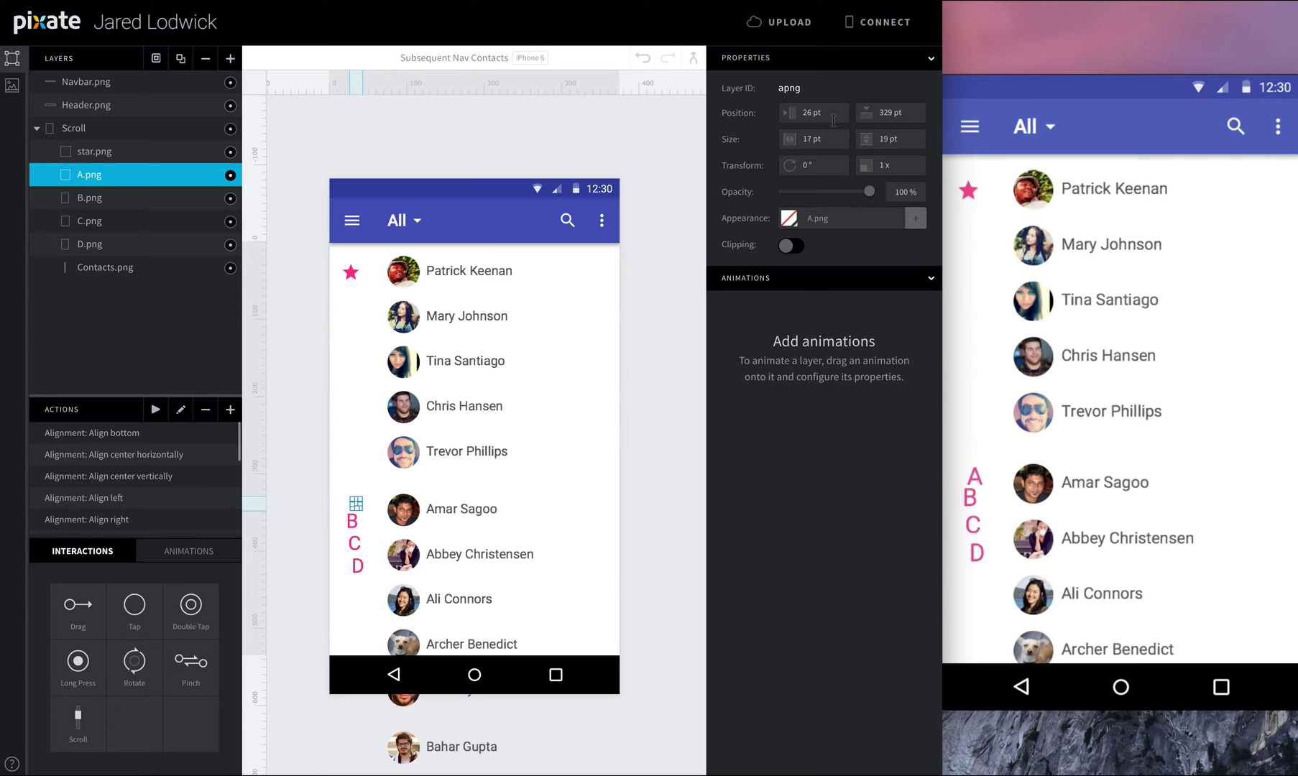
pyautogui.click(833, 119)
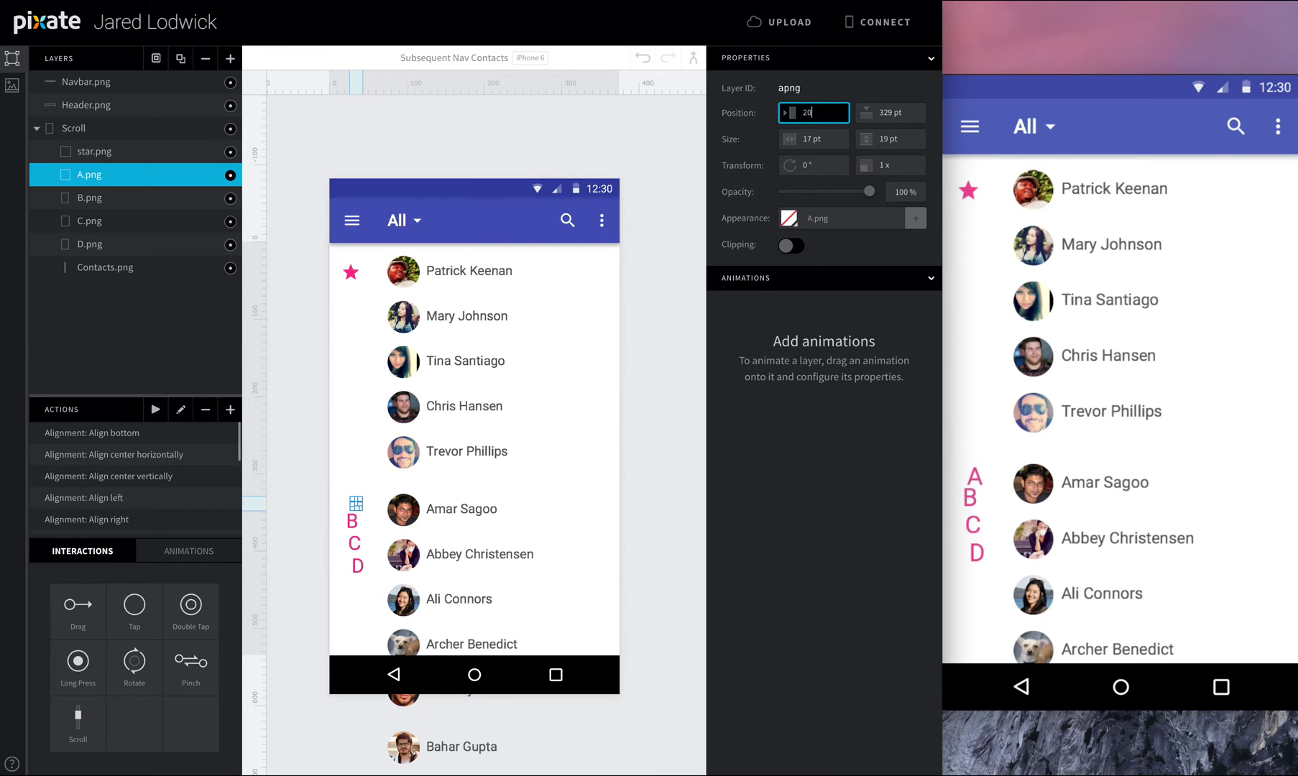
pyautogui.write('20')
pyautogui.press('Tab')
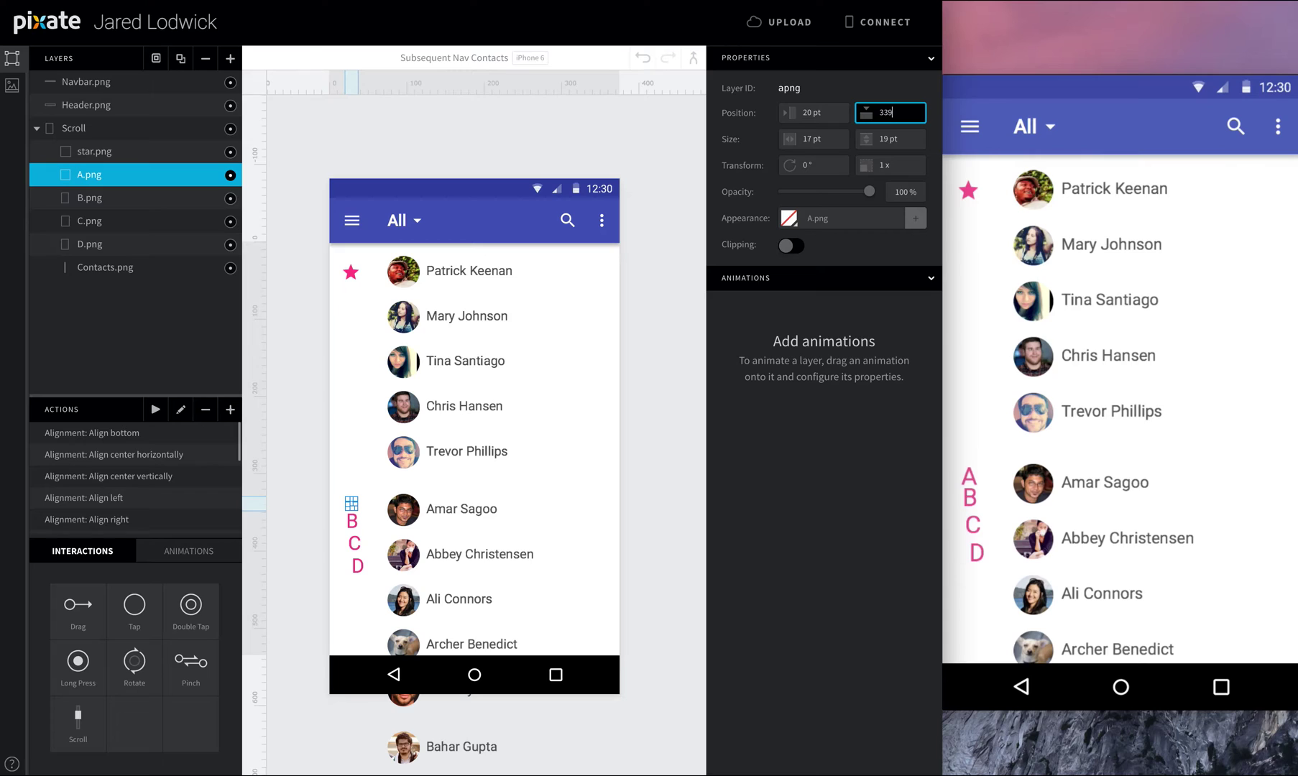
pyautogui.press('Tab')
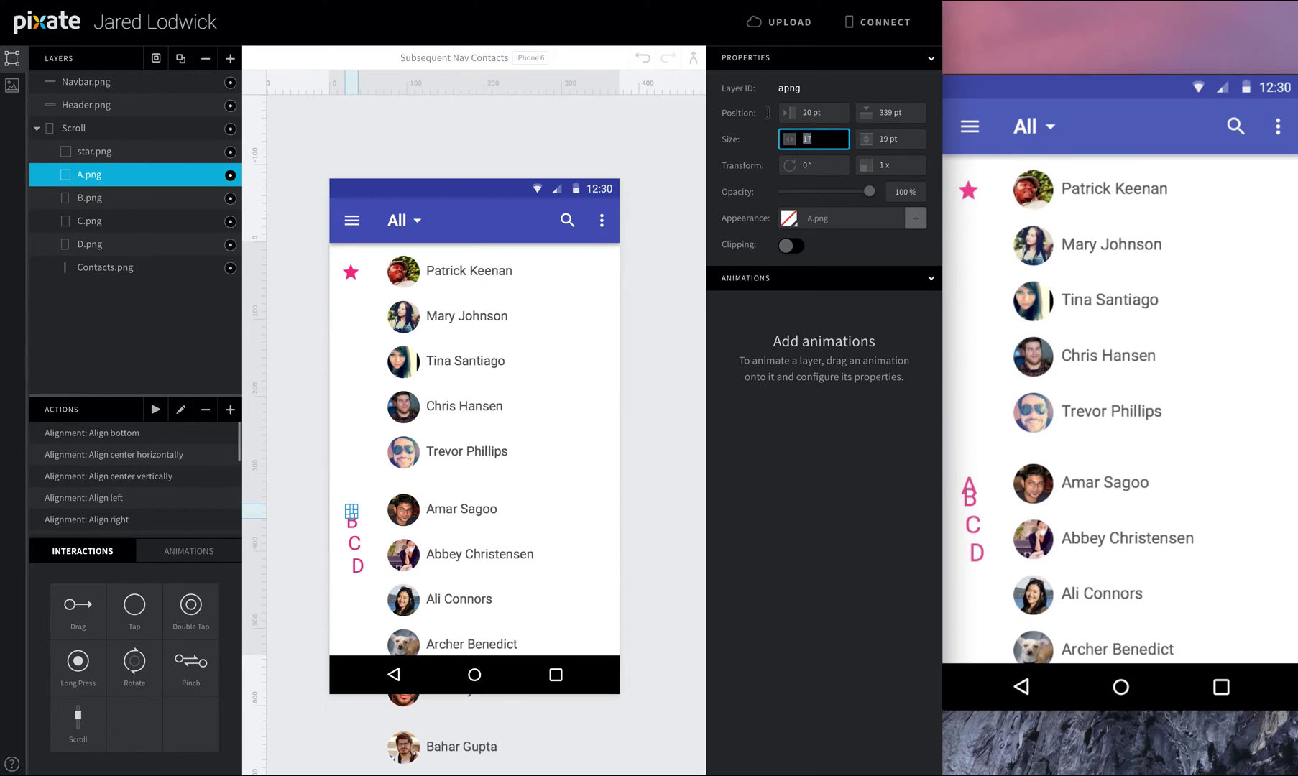
# - Position the B letter at X 20, Y 646
pyautogui.click(80, 196)
pyautogui.click(815, 112)
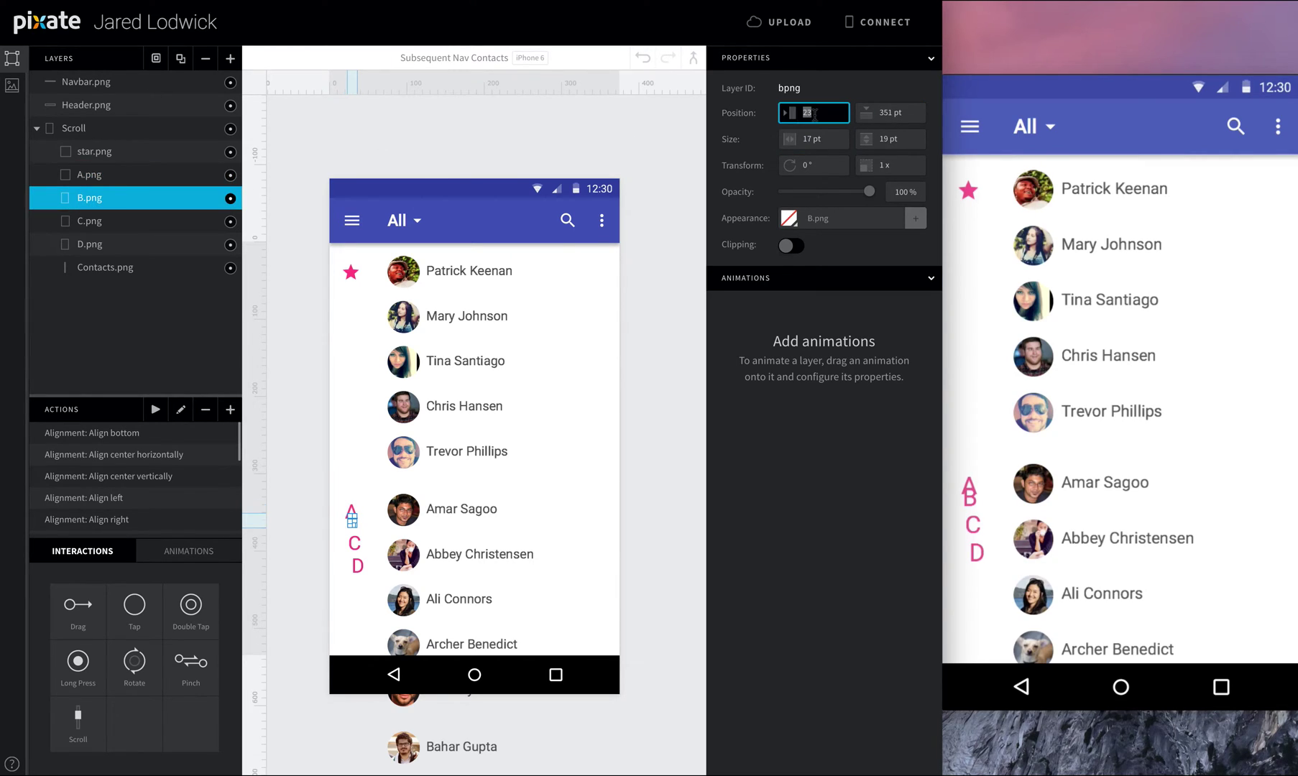
pyautogui.write('20')
pyautogui.press('Tab')
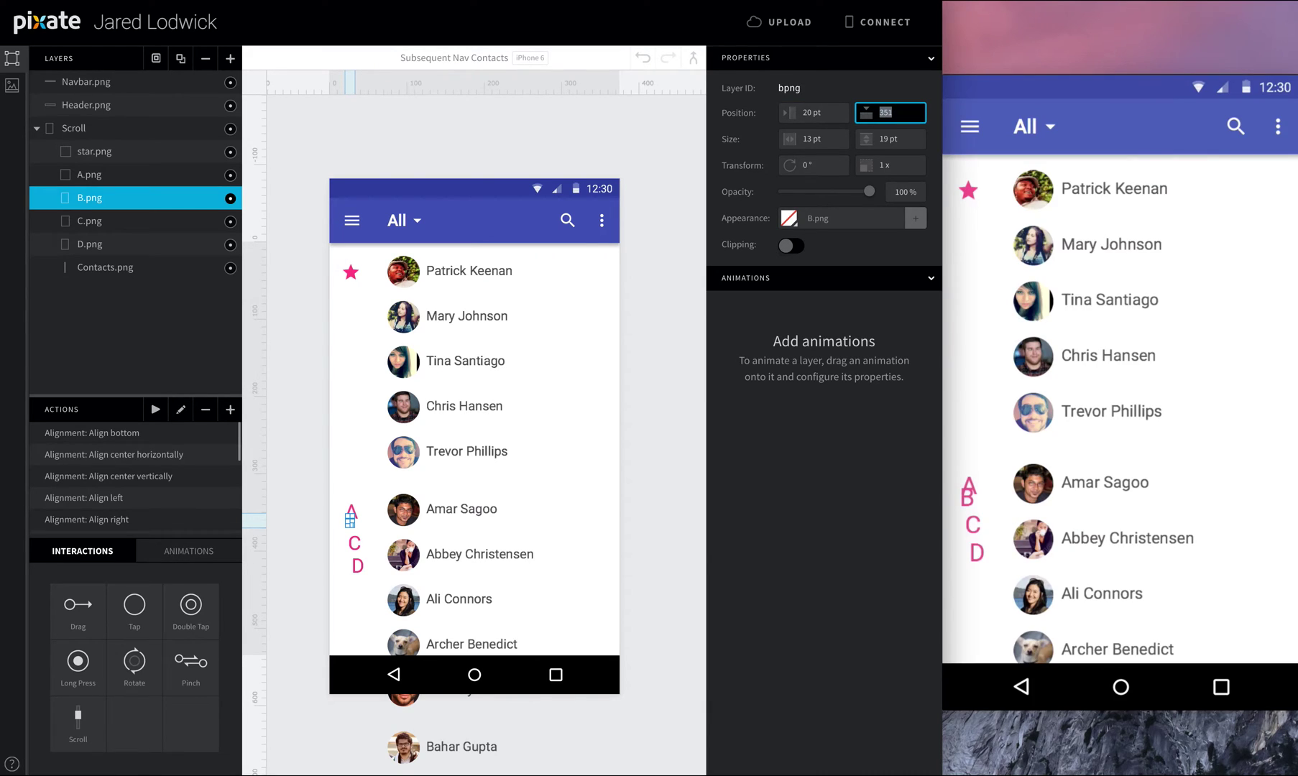
pyautogui.write('646')
pyautogui.press('Tab')
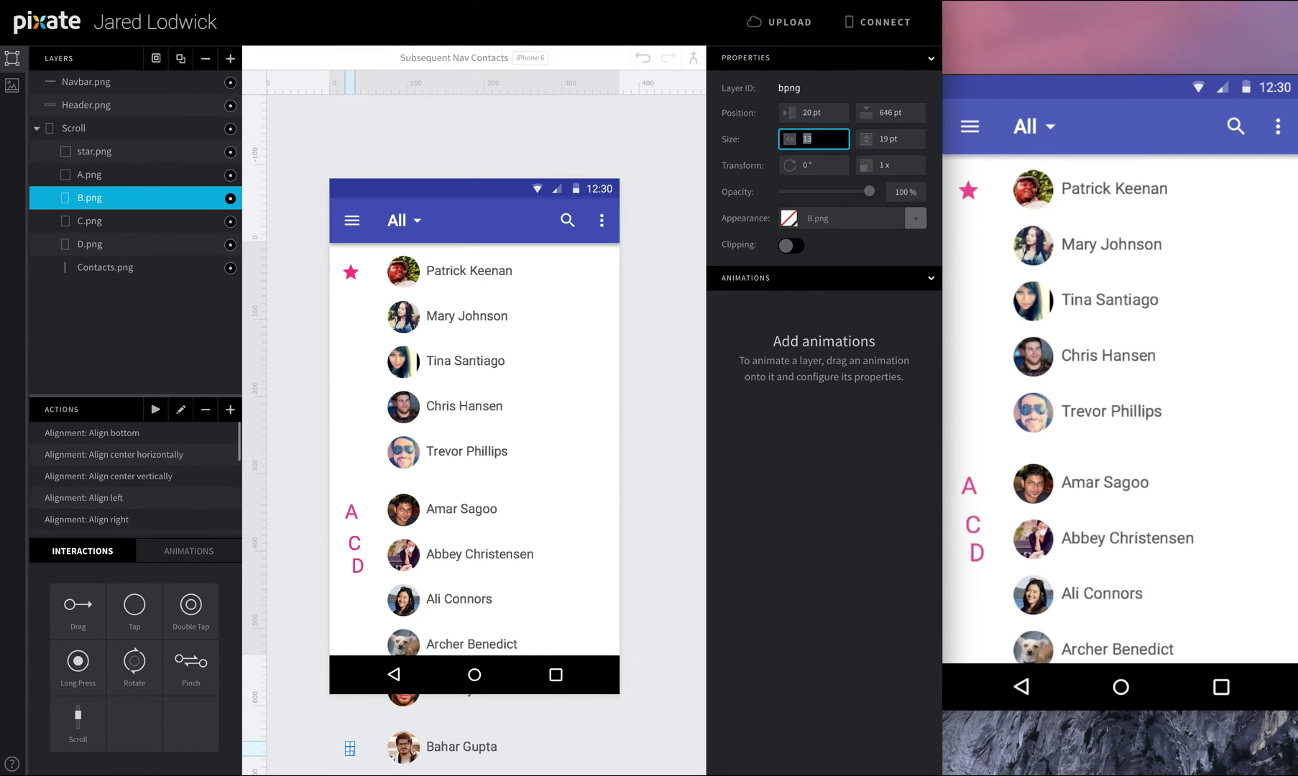
# - Position the C letter at X 20, Y 954
pyautogui.press('Down')
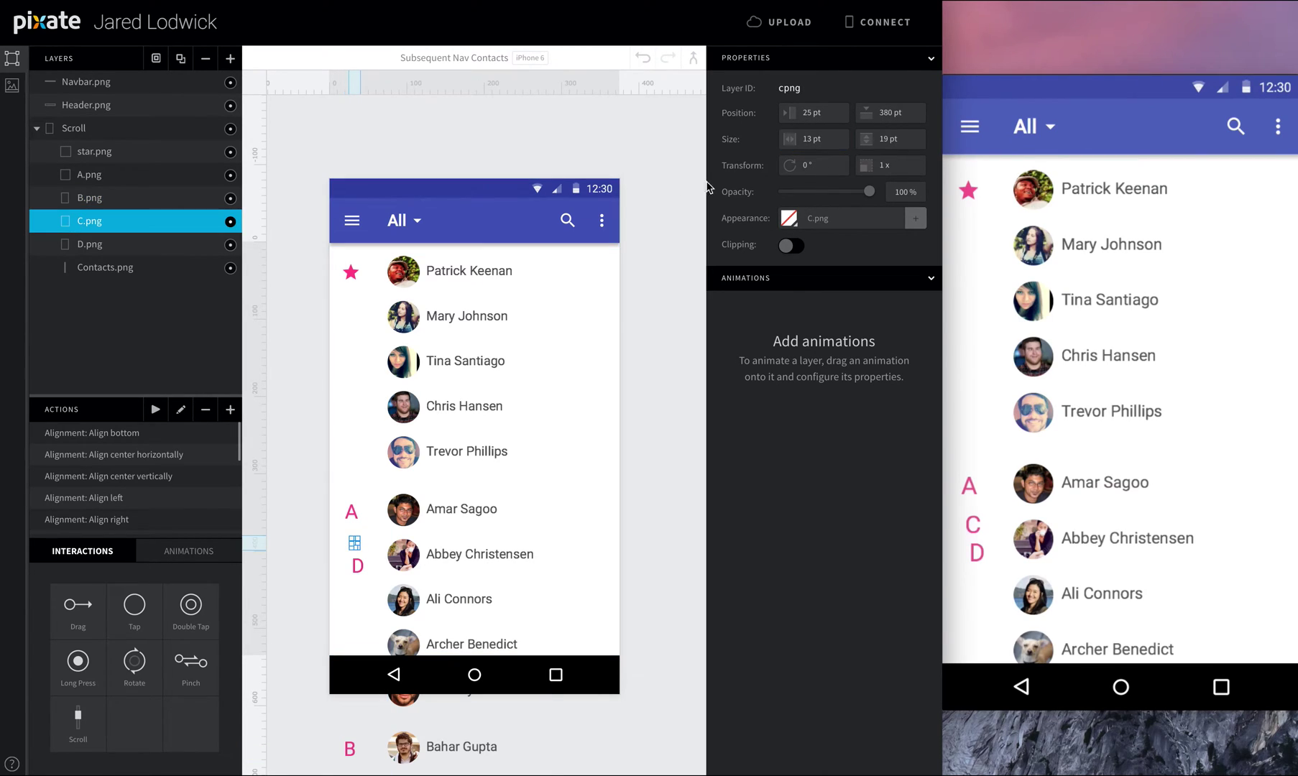
pyautogui.click(821, 115)
pyautogui.write('20')
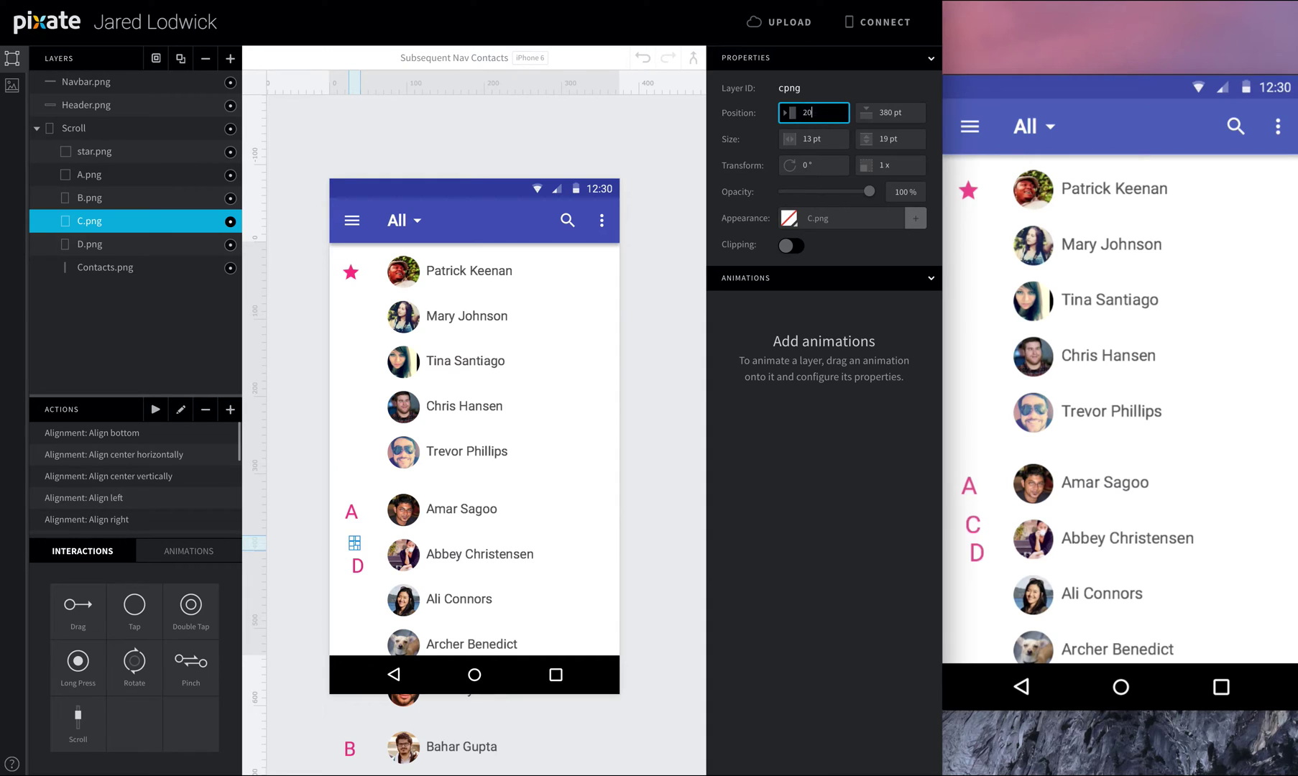
pyautogui.press('Tab')
pyautogui.write('5')
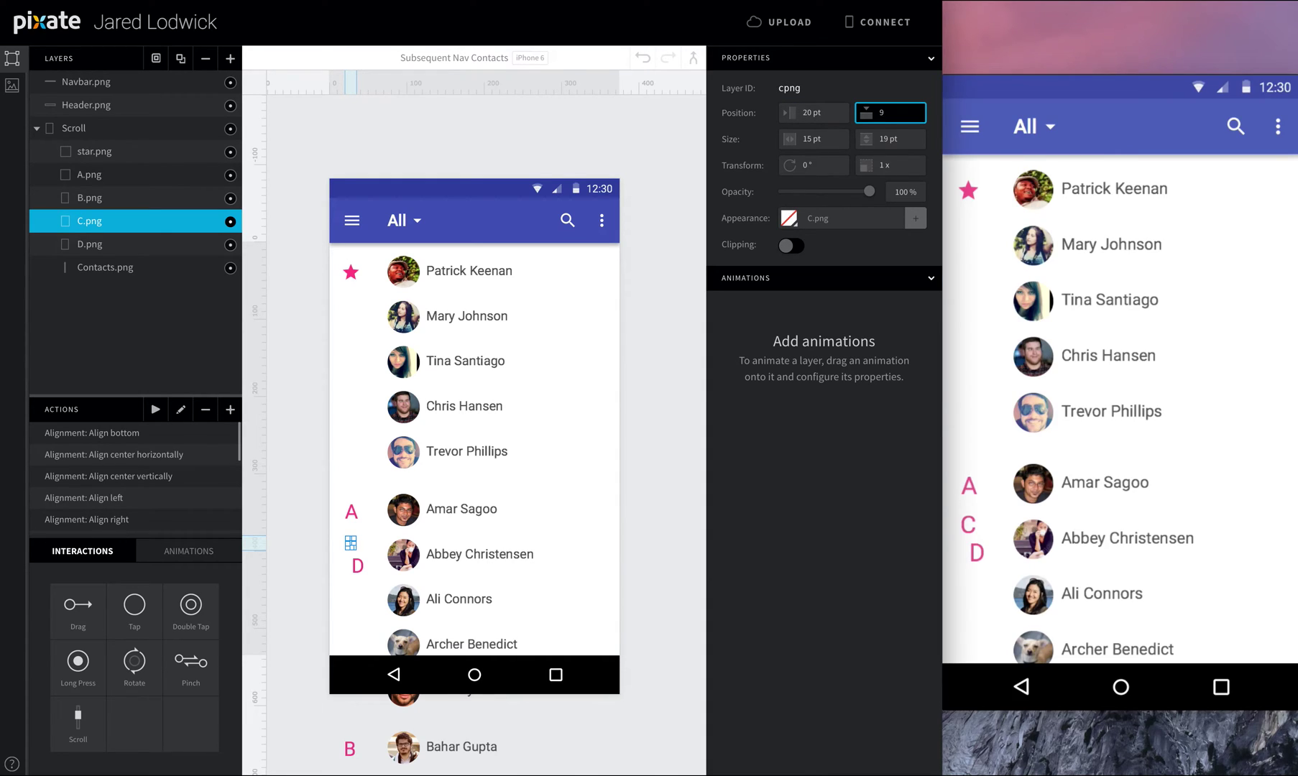
pyautogui.write('54')
pyautogui.press('Tab')
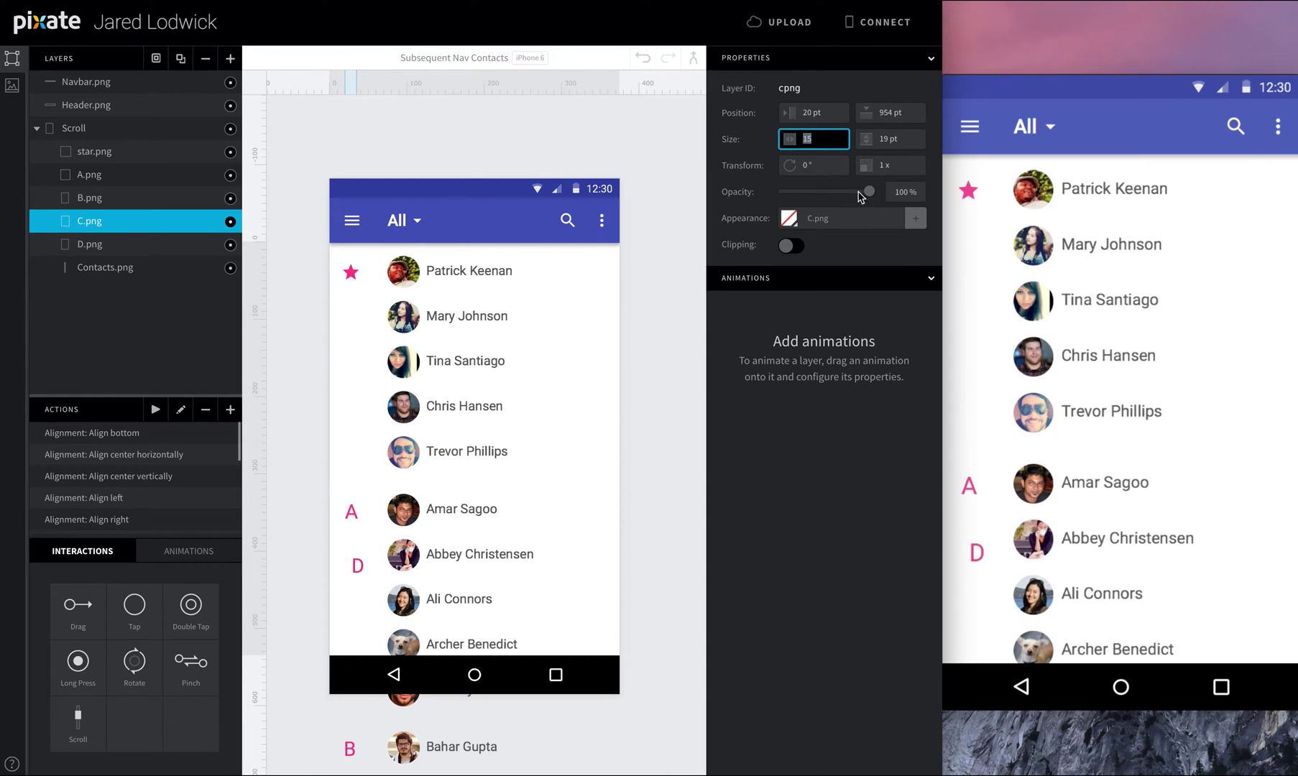
# - Position the D letter at X 20, Y 1260
pyautogui.click(357, 565)
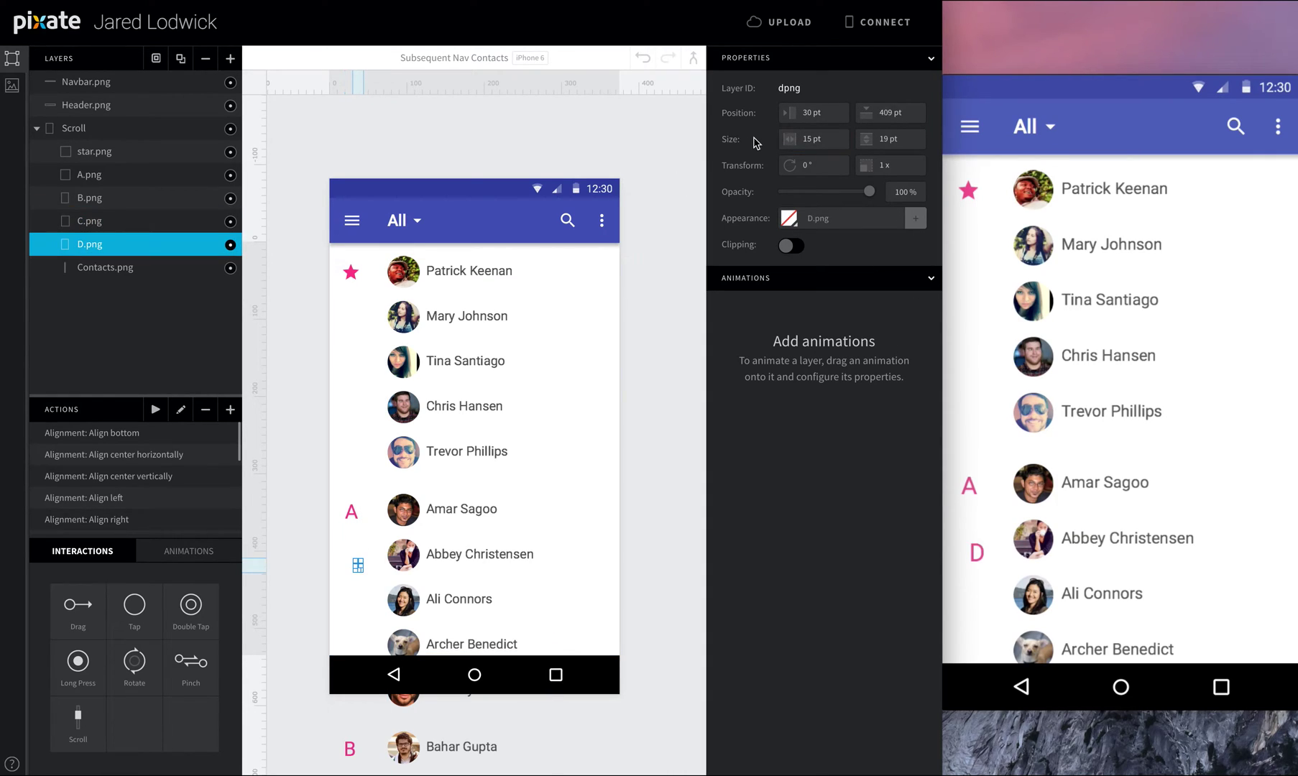
pyautogui.click(816, 117)
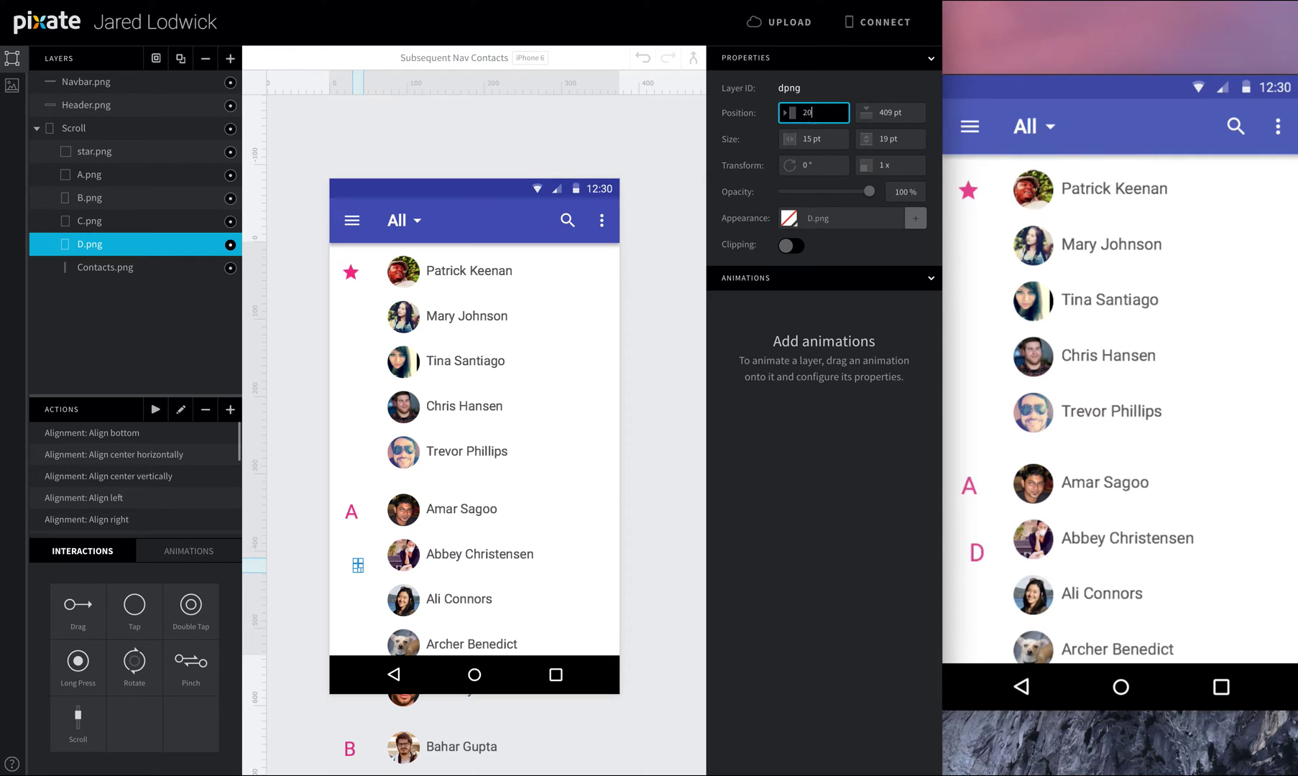
pyautogui.press('Tab')
pyautogui.write('1')
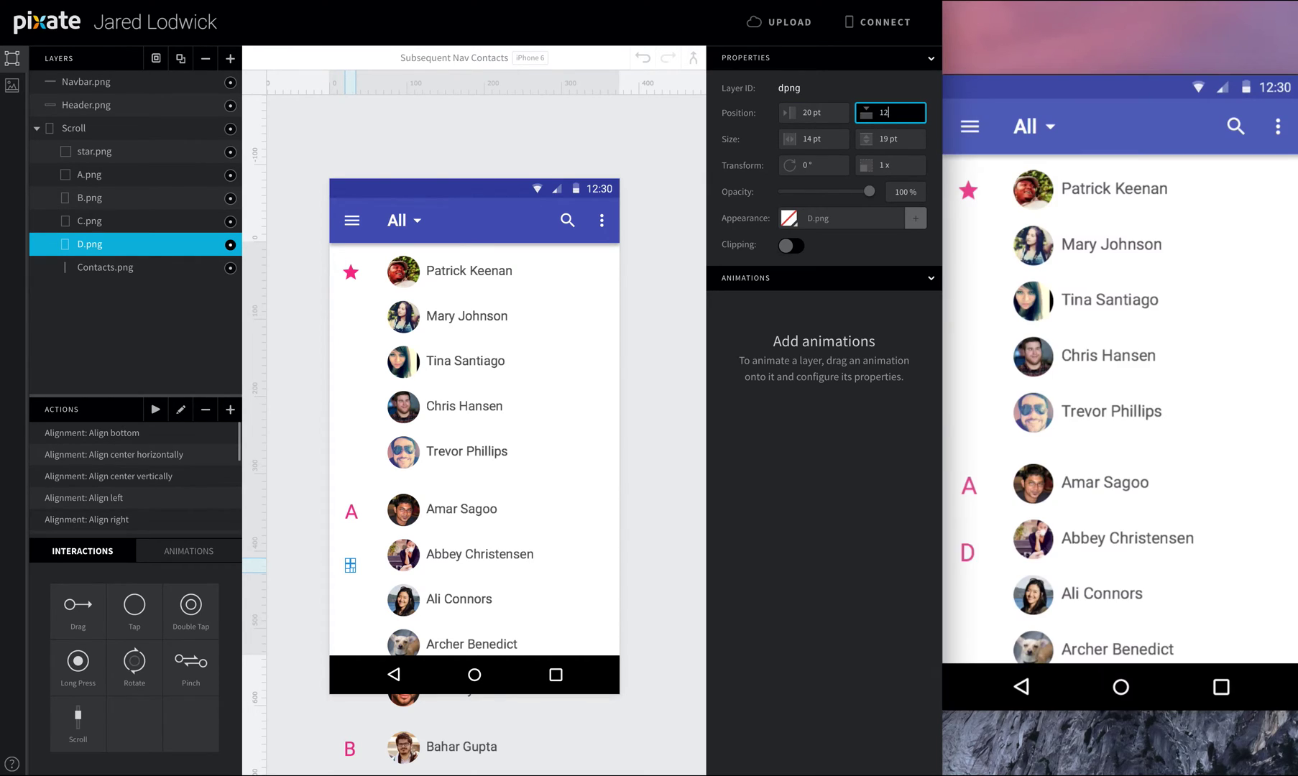
pyautogui.press('Tab')
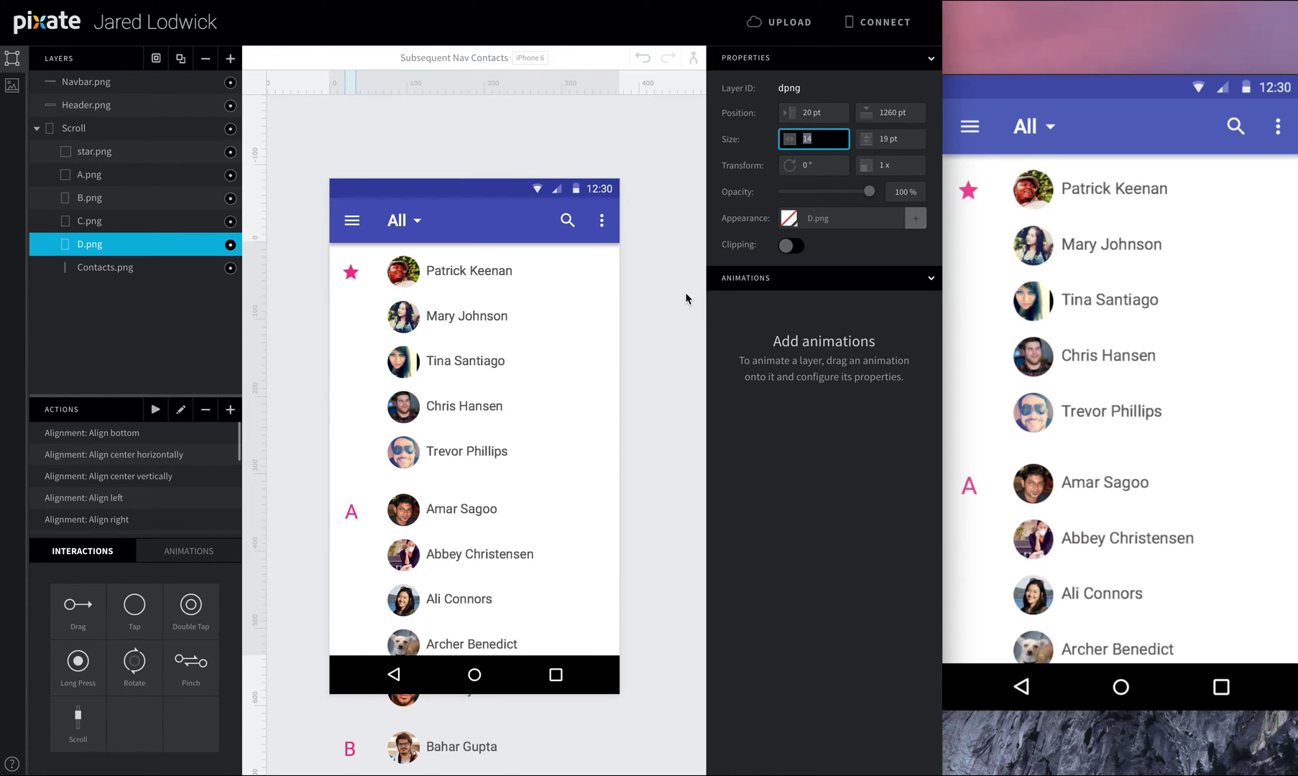
# - Clear the layer selection and show the animation types in the ANIMATIONS panel
pyautogui.click(686, 298)
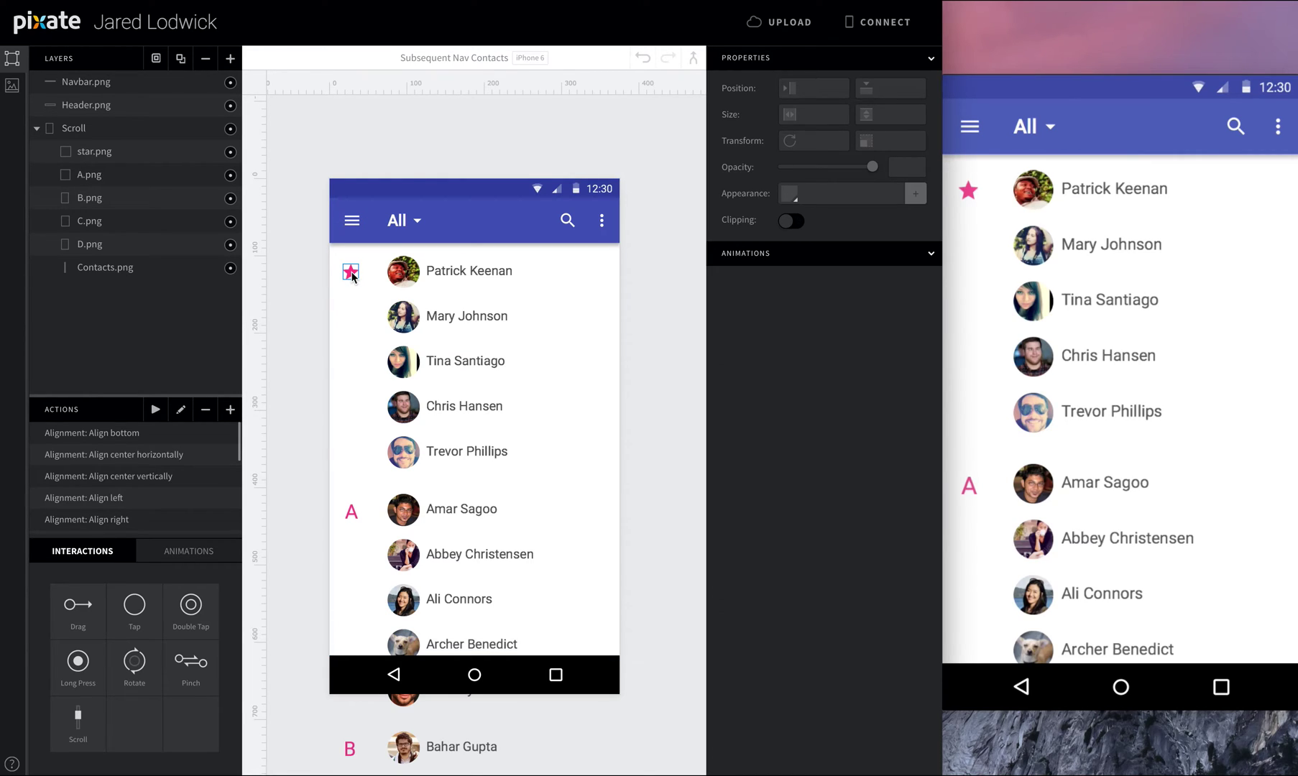
pyautogui.click(189, 555)
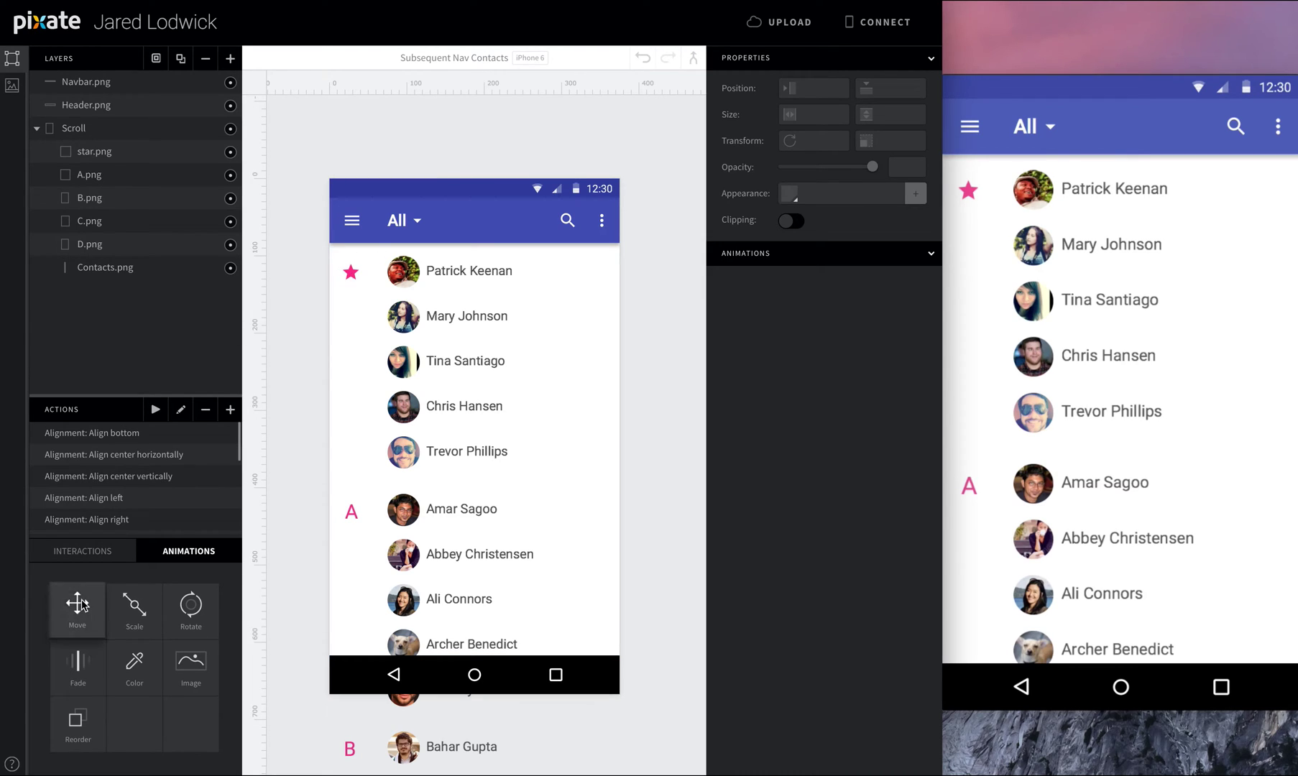
# - Attach a Move animation to the star.png, A.png, B.png and C.png layers
pyautogui.moveTo(77, 608); pyautogui.dragTo(97, 147)
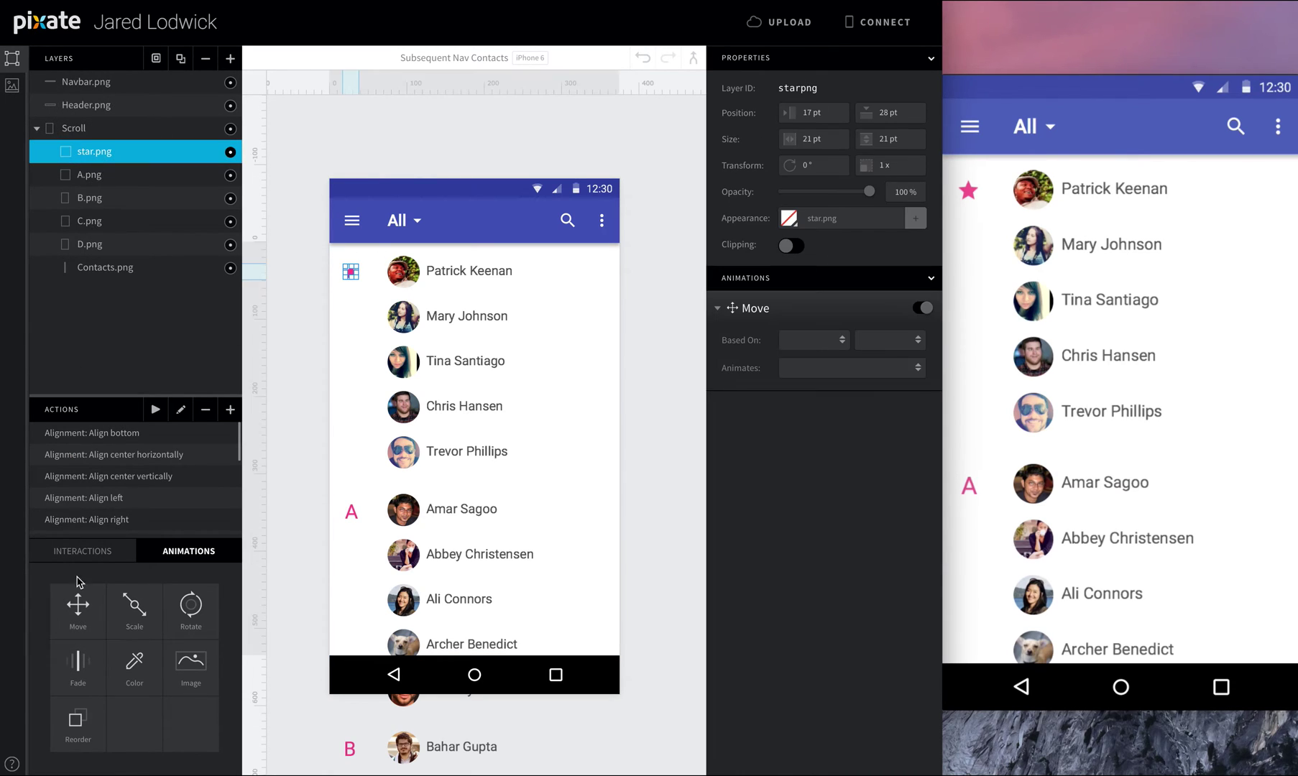
pyautogui.moveTo(79, 620); pyautogui.dragTo(109, 176)
pyautogui.moveTo(79, 607); pyautogui.dragTo(112, 200)
pyautogui.moveTo(79, 607); pyautogui.dragTo(105, 223)
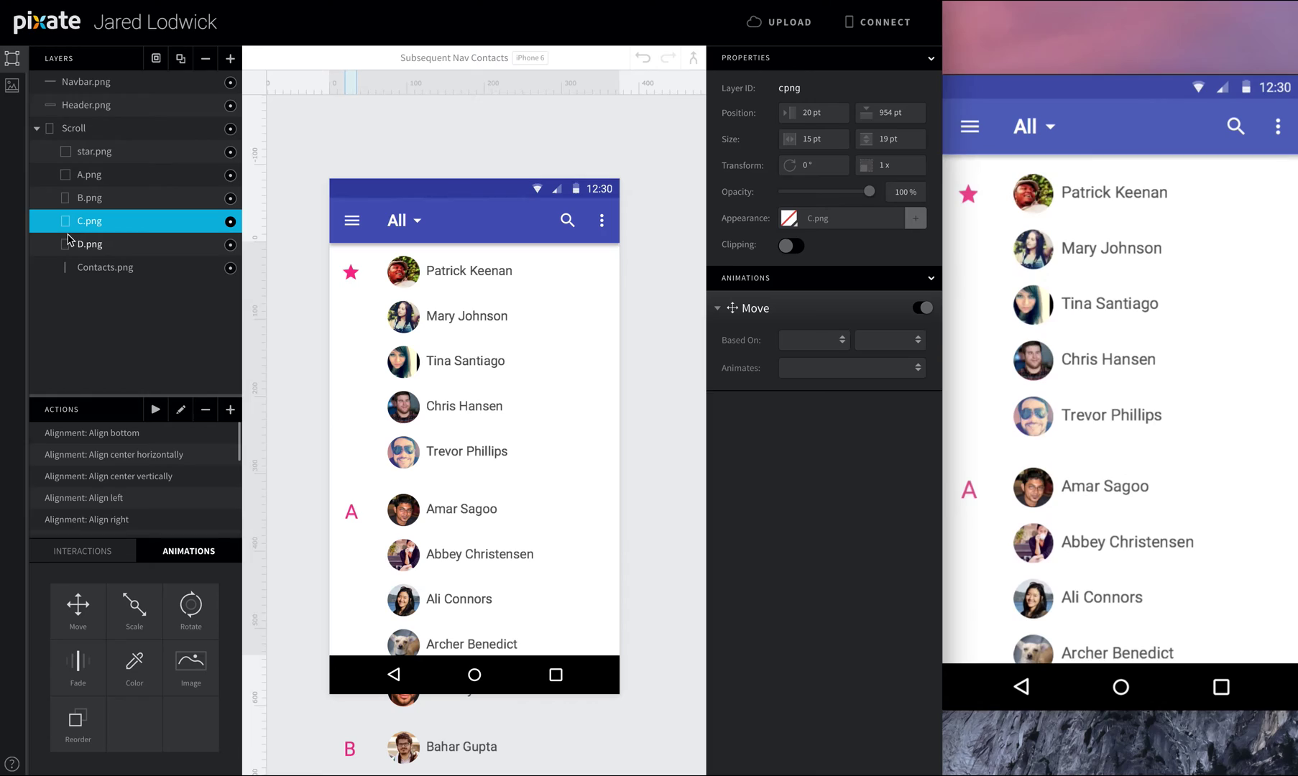
# - Base the star's Move on Scroll position, animating continuously with rate, with Limit Scroll Range on
pyautogui.click(92, 149)
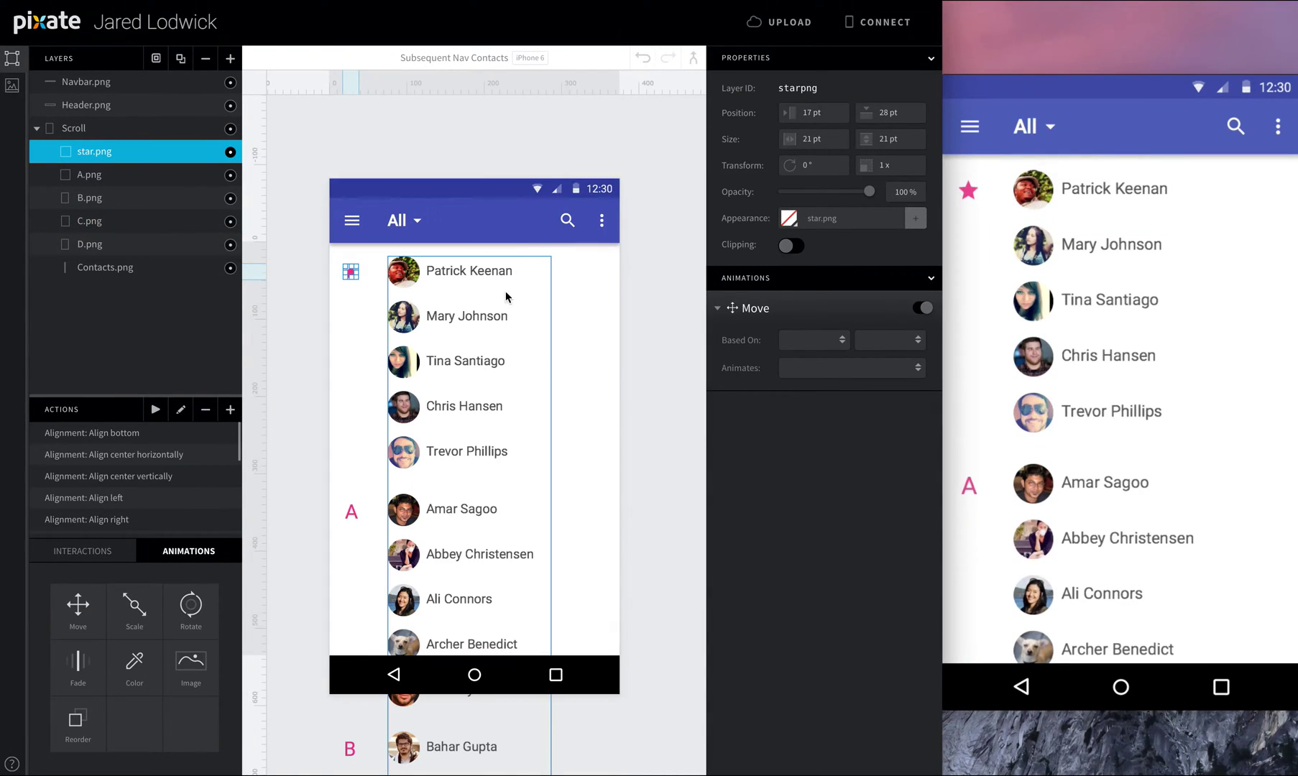
pyautogui.click(826, 342)
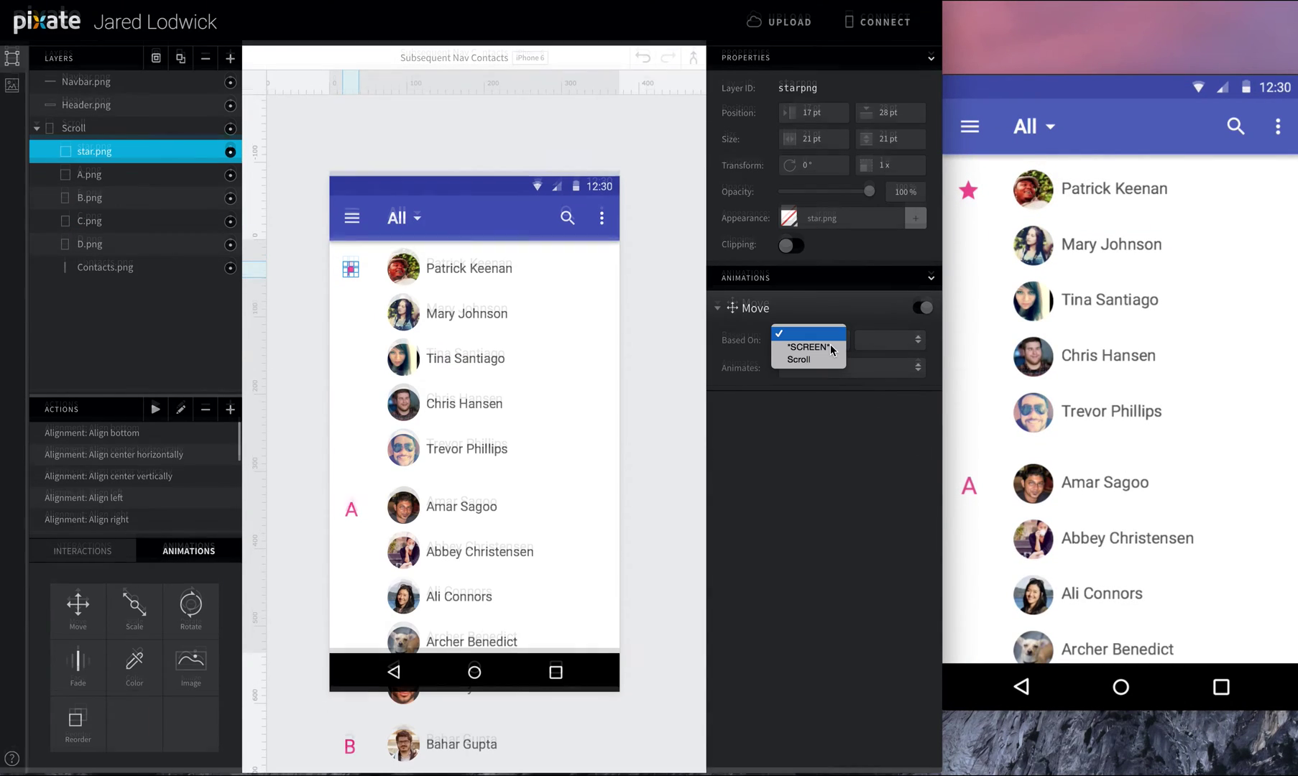
pyautogui.click(822, 359)
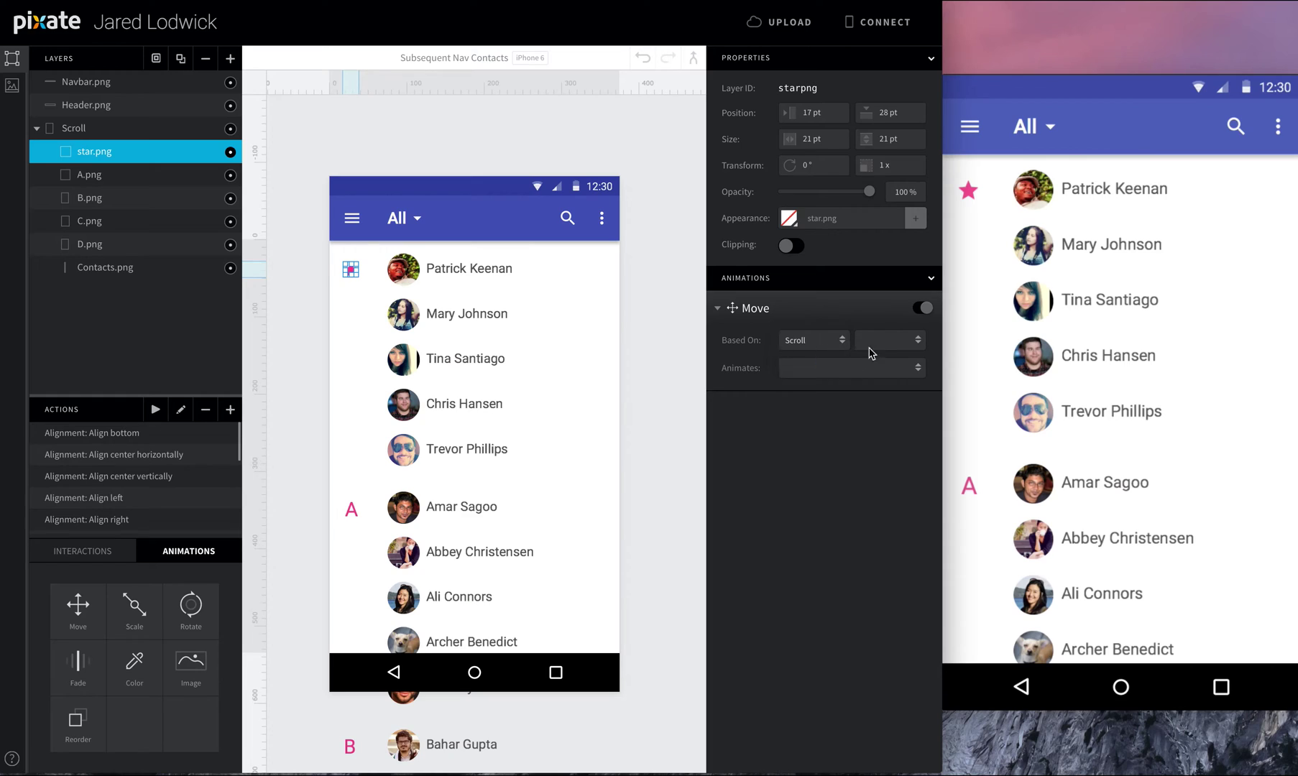
pyautogui.click(888, 339)
pyautogui.click(888, 352)
pyautogui.click(883, 368)
pyautogui.click(872, 392)
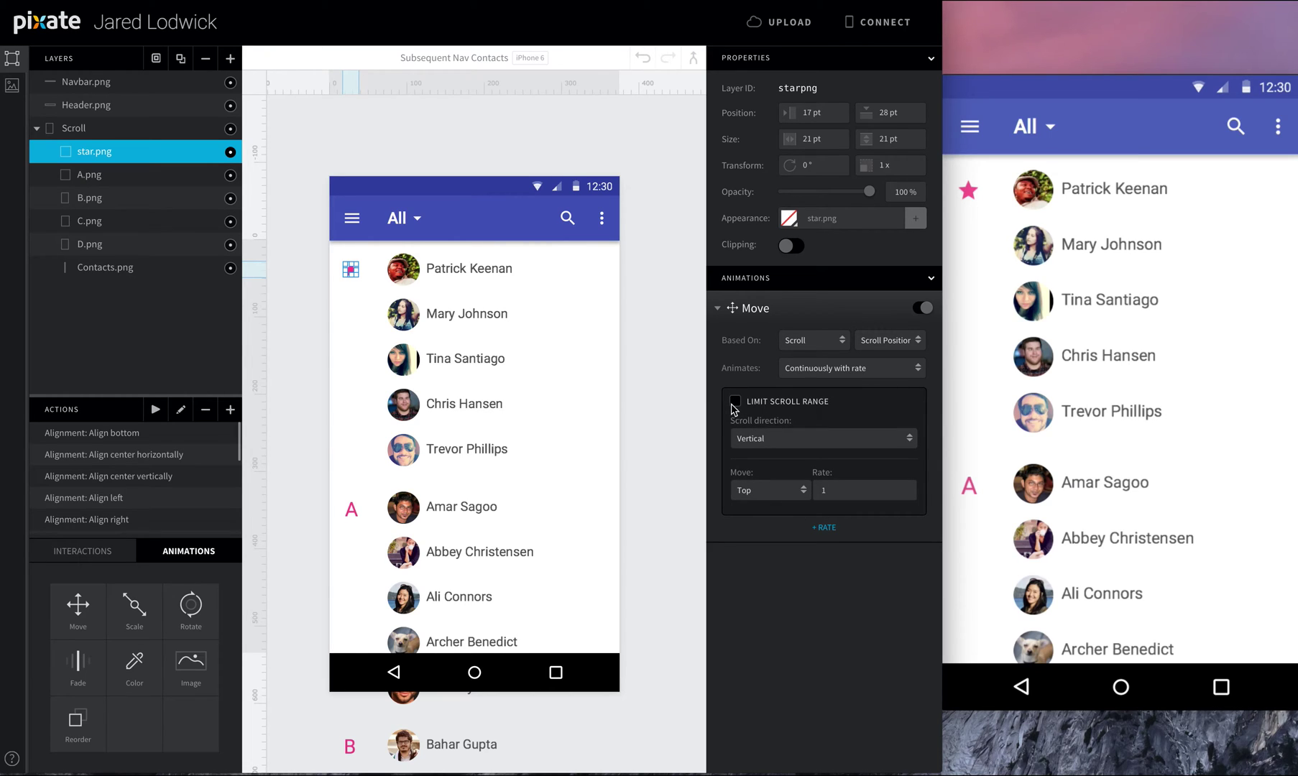
pyautogui.click(734, 402)
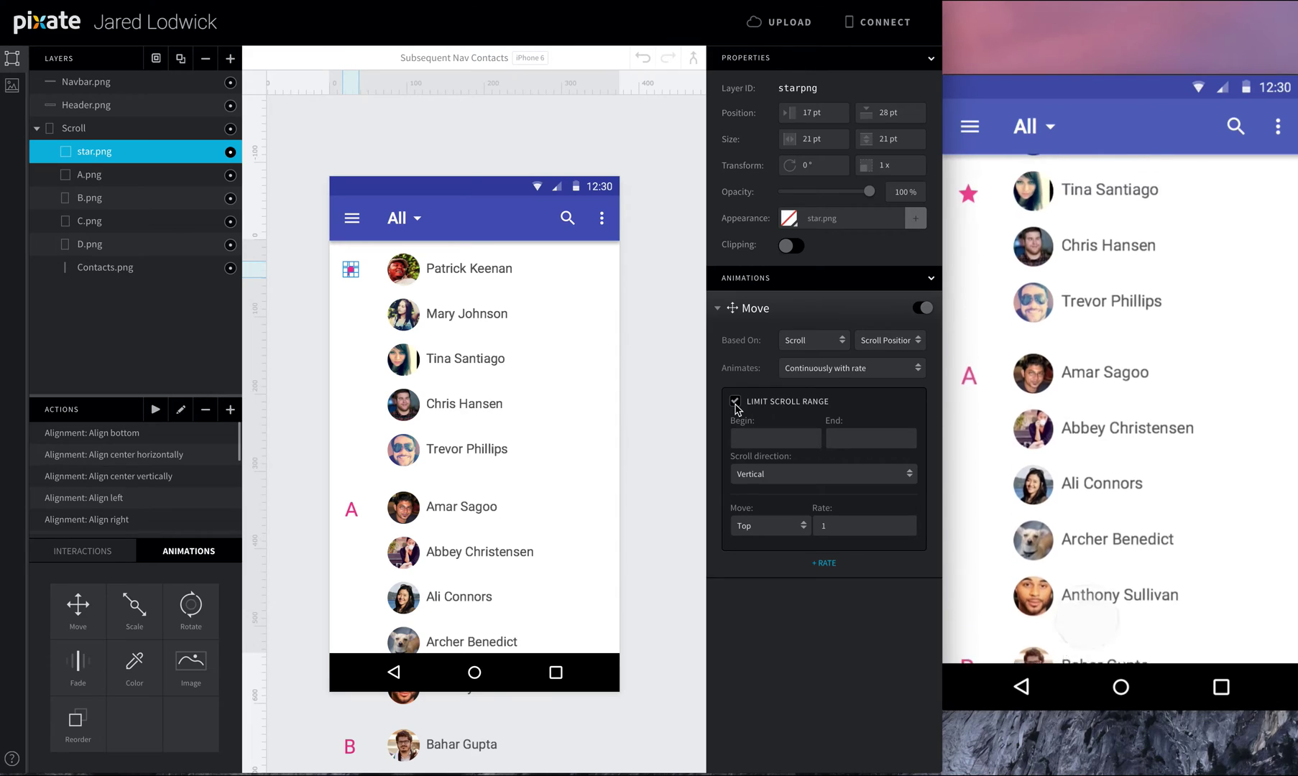
pyautogui.click(756, 436)
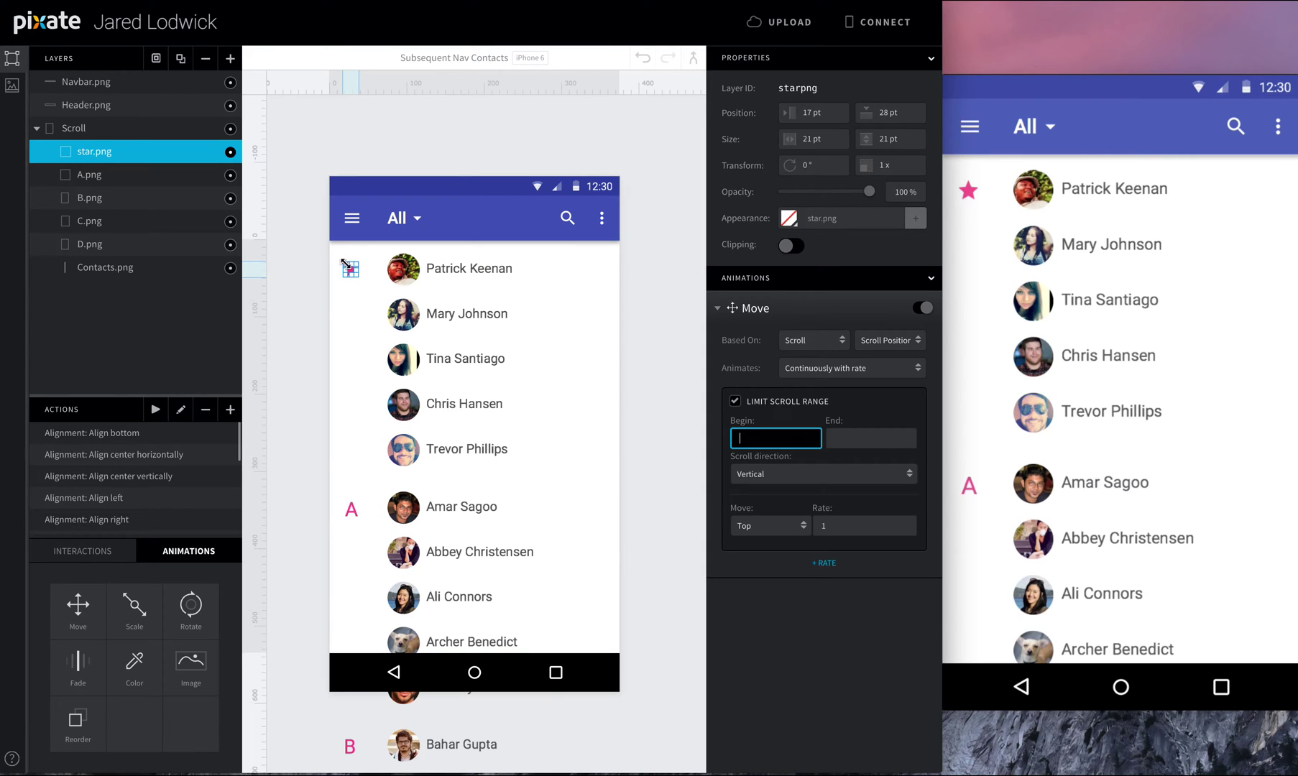
# - Set the star's scroll range Begin to 0 and End to 200, then 225
pyautogui.write('0')
pyautogui.click(870, 437)
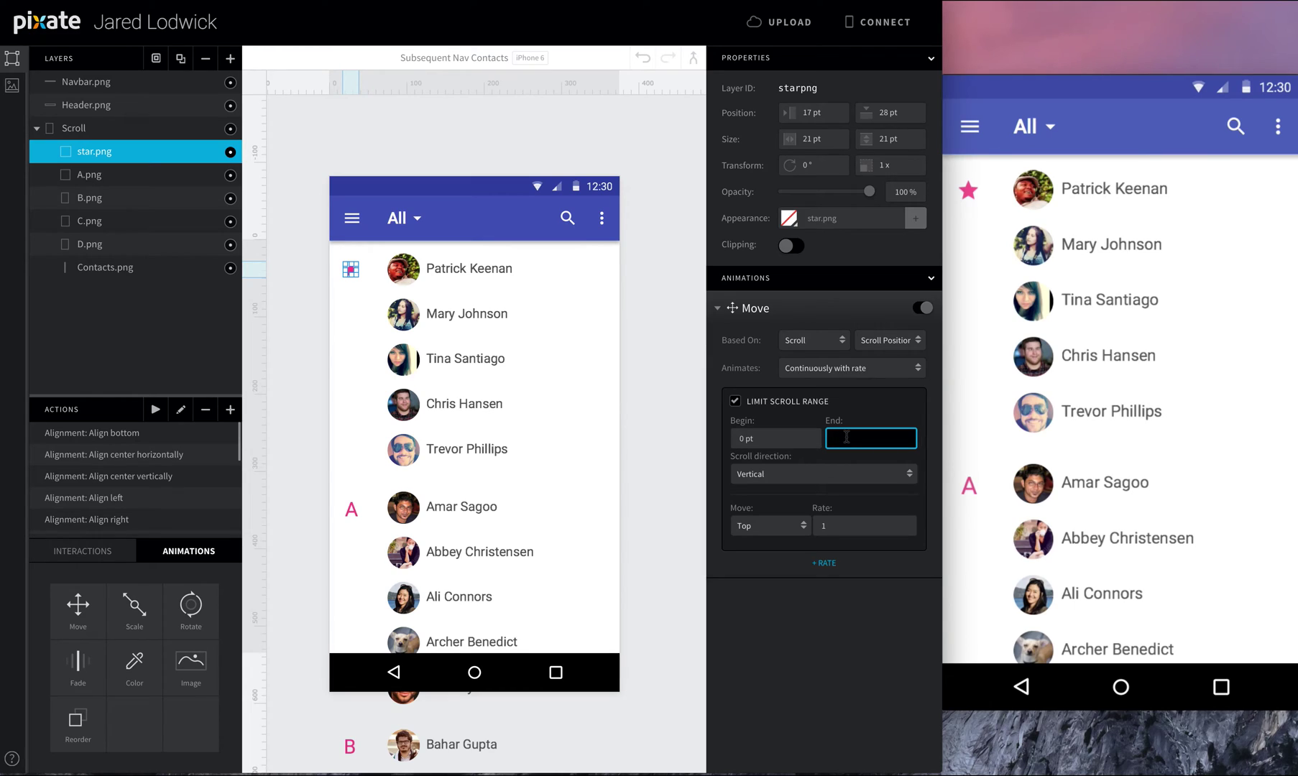
pyautogui.press('Return')
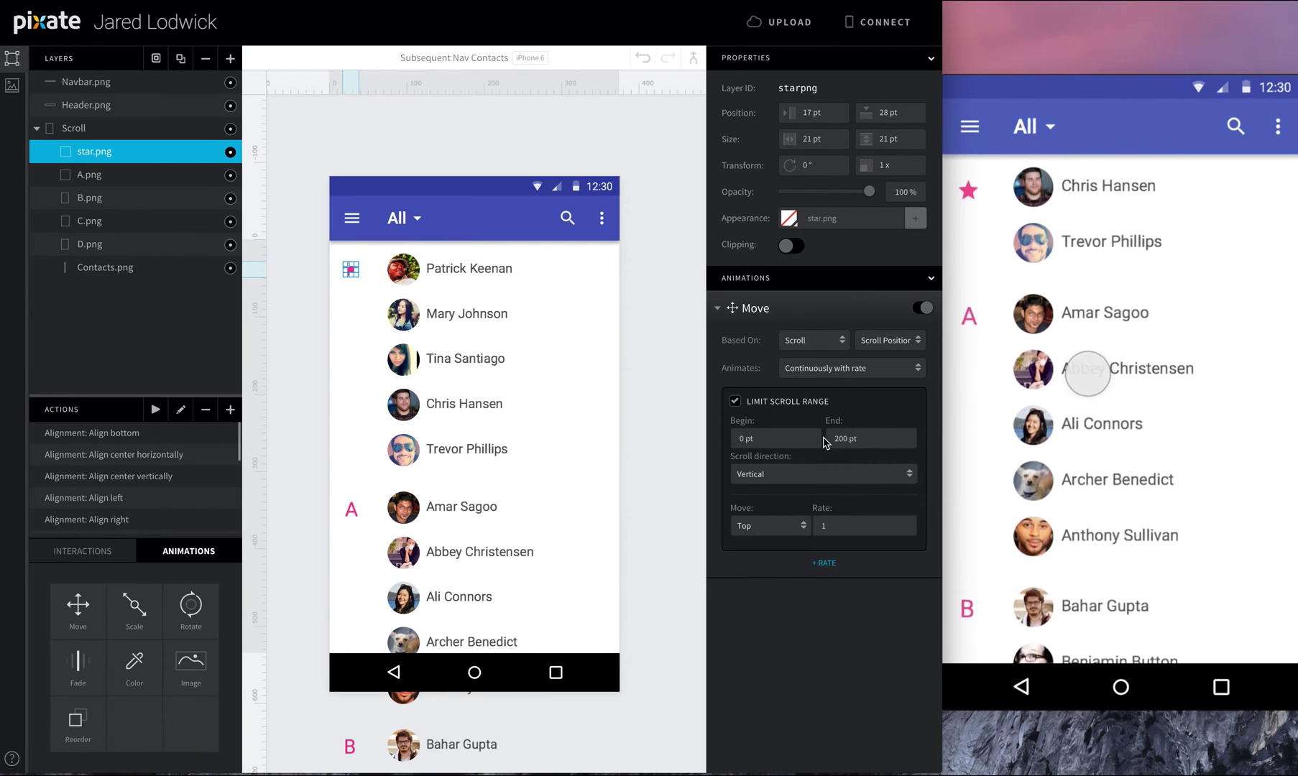
pyautogui.click(868, 438)
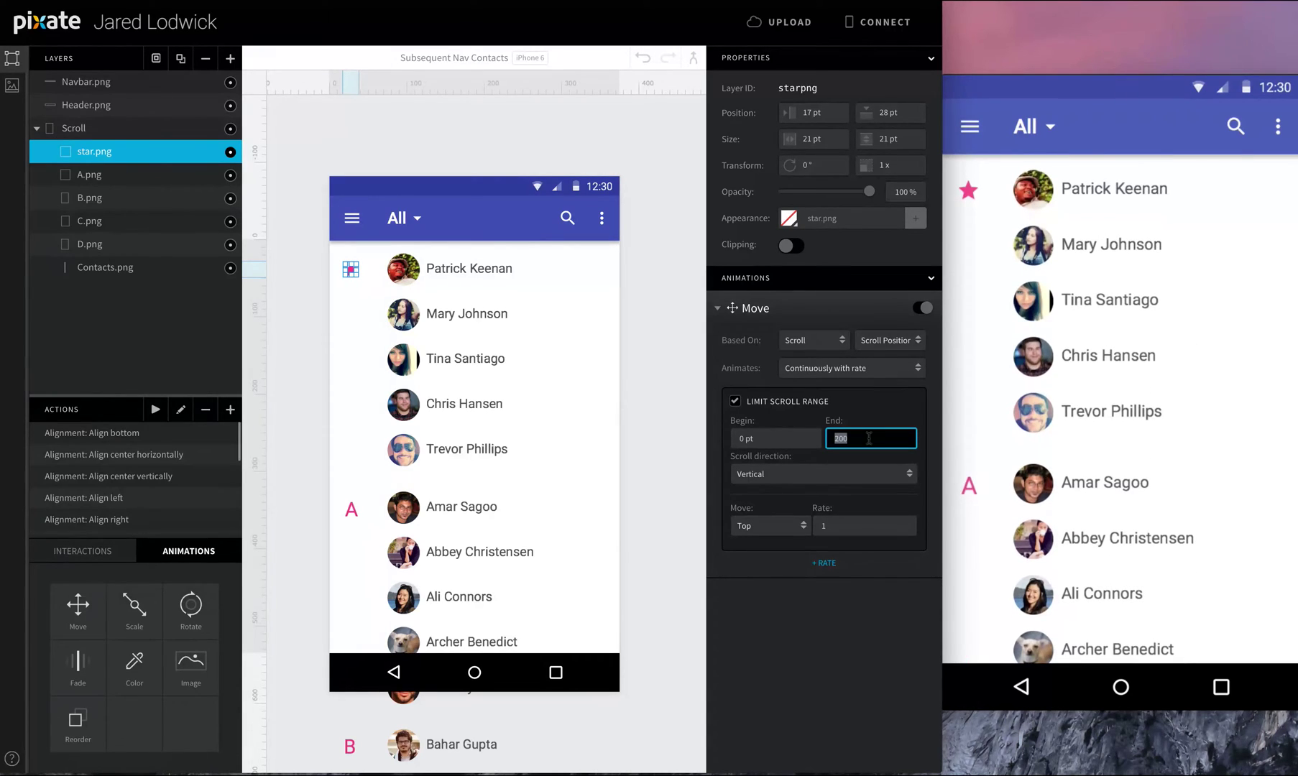
pyautogui.write('225')
pyautogui.press('Return')
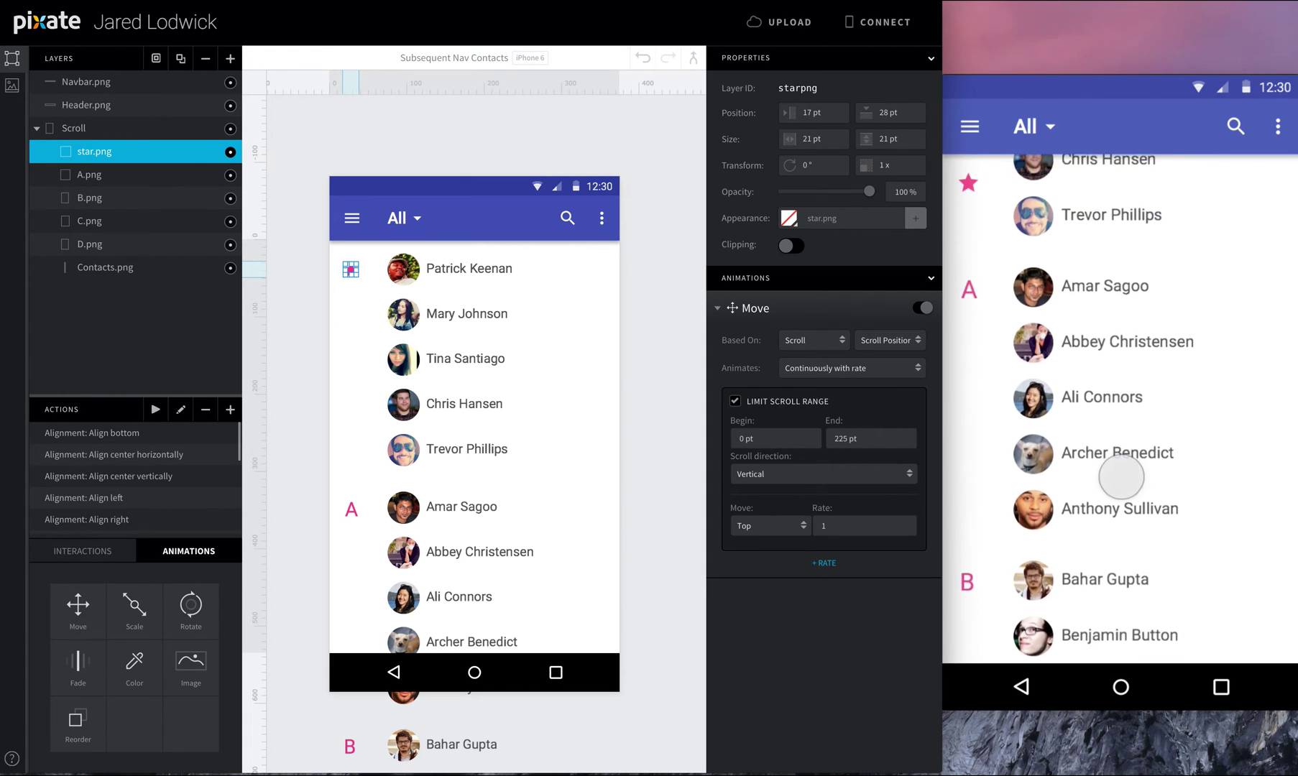
# - Fine-tune the range End through 235, 233 and 234 toward 231, testing on the phone preview
pyautogui.click(839, 437)
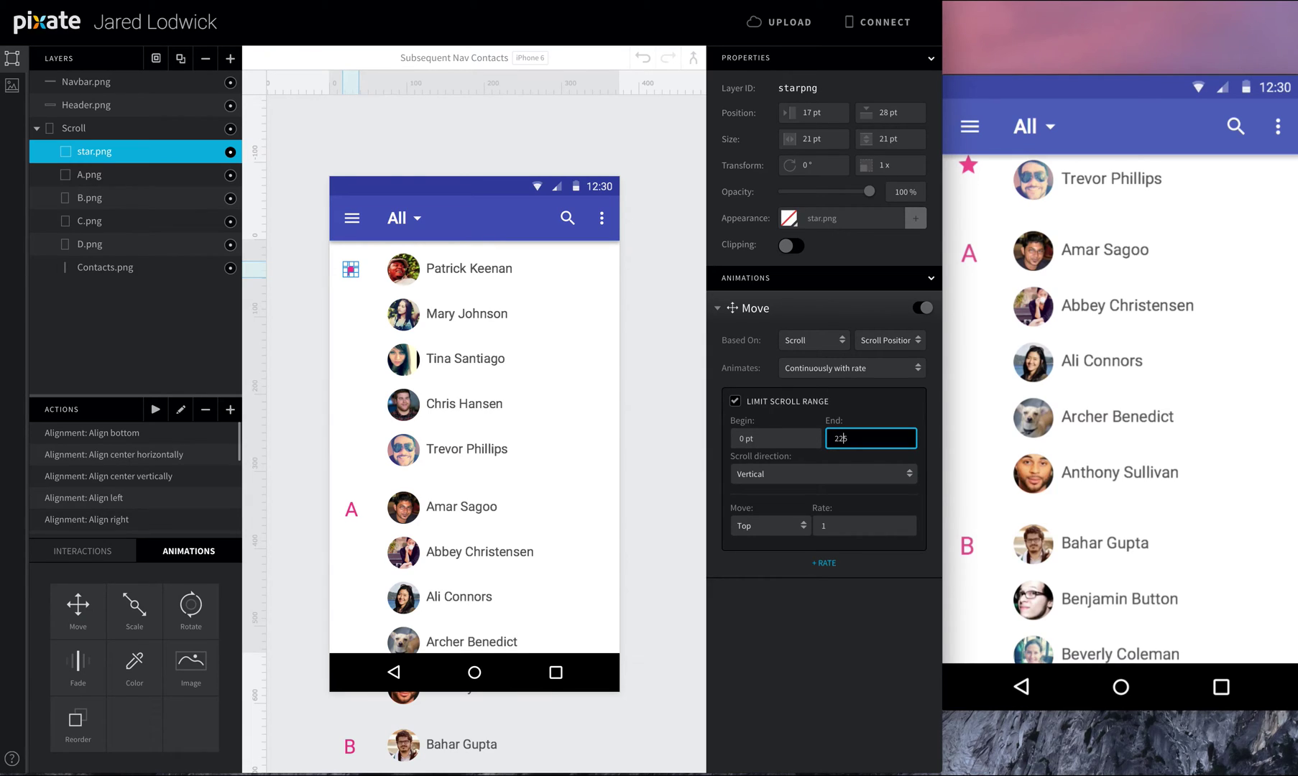
pyautogui.write('235')
pyautogui.press('Return')
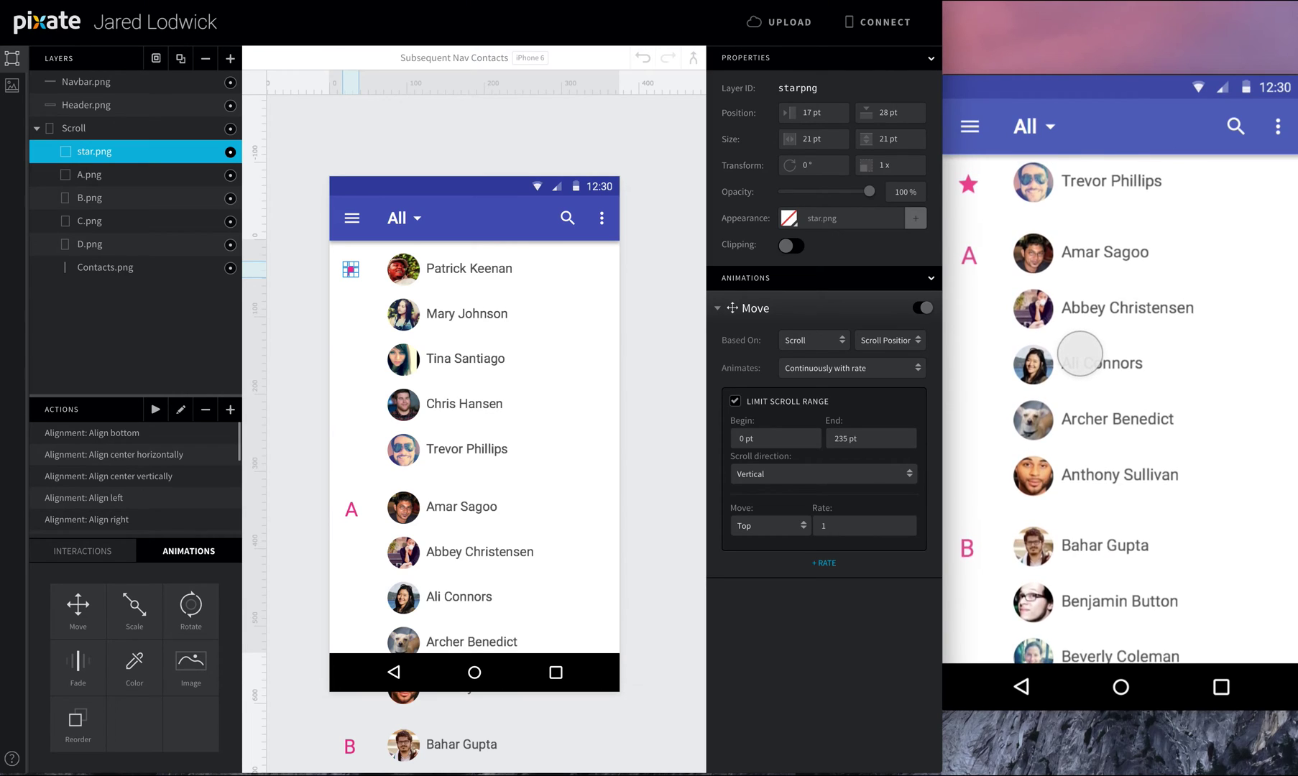
pyautogui.click(869, 440)
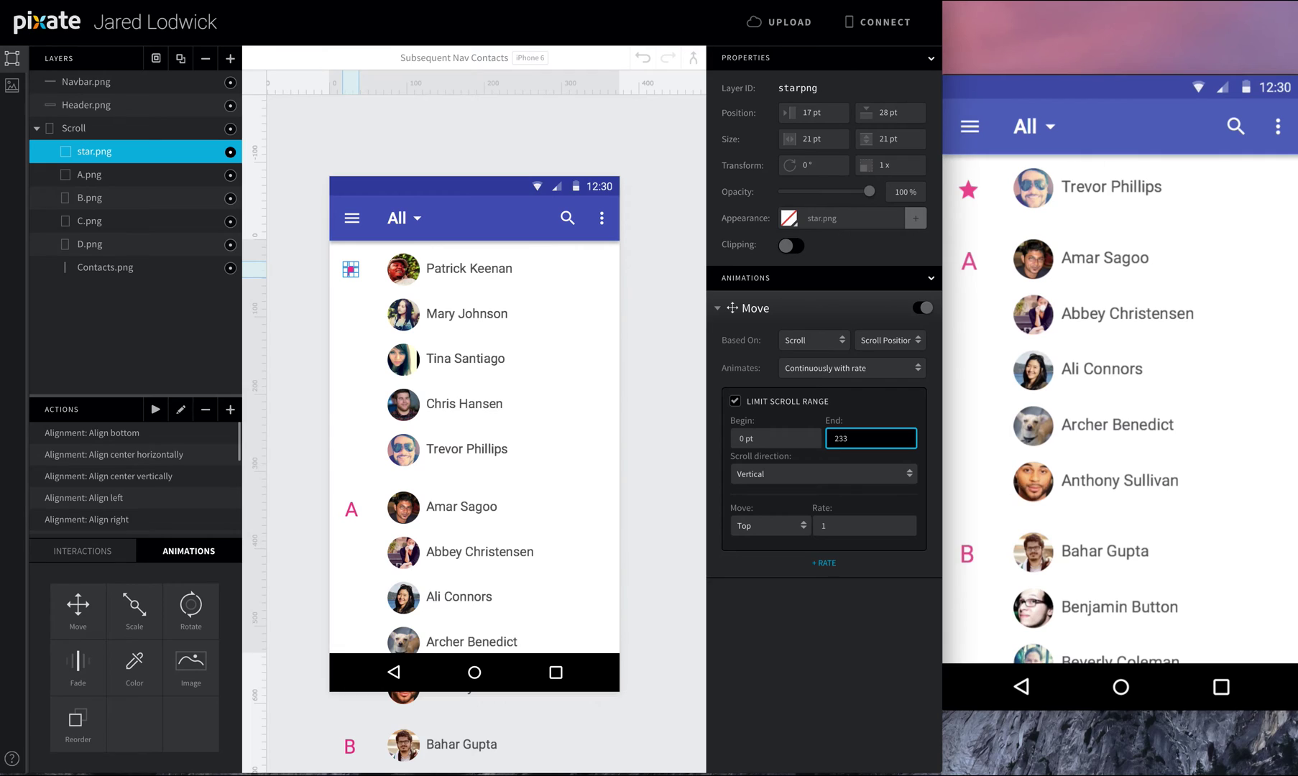
pyautogui.press('Return')
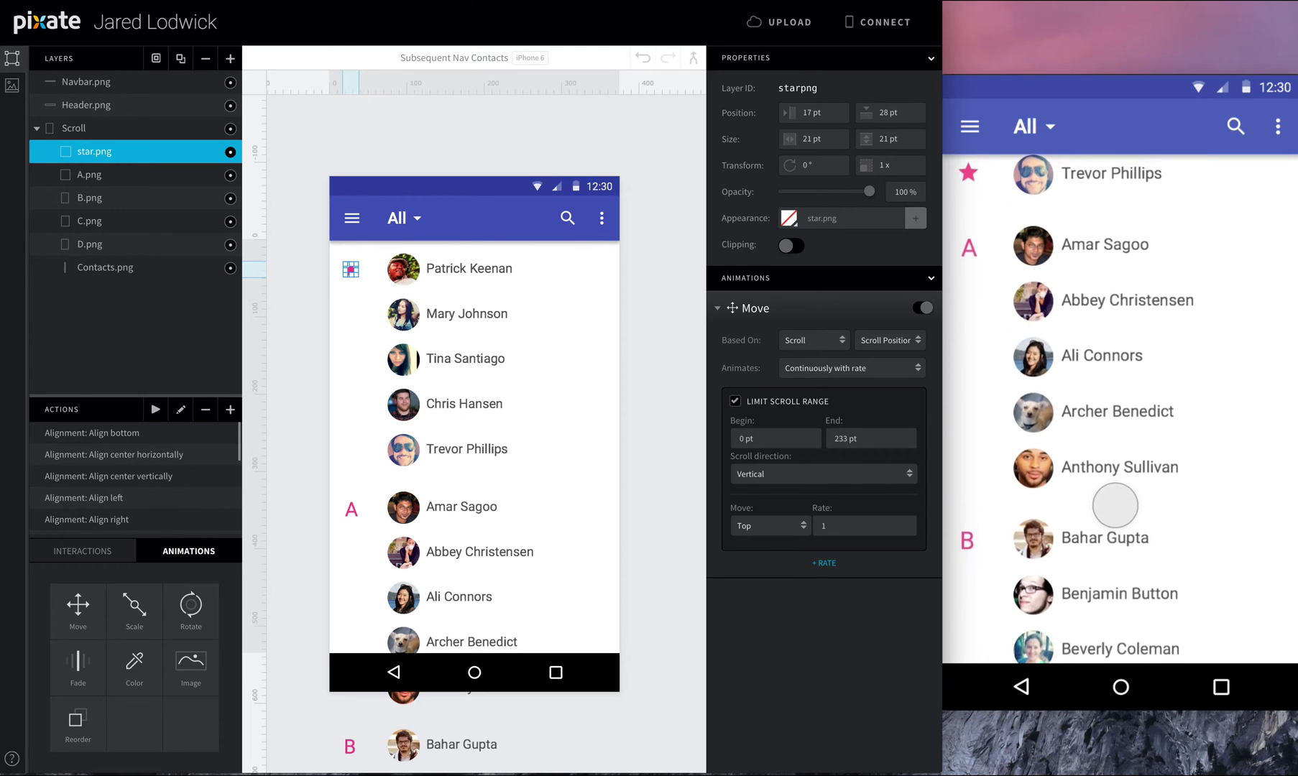
pyautogui.click(868, 434)
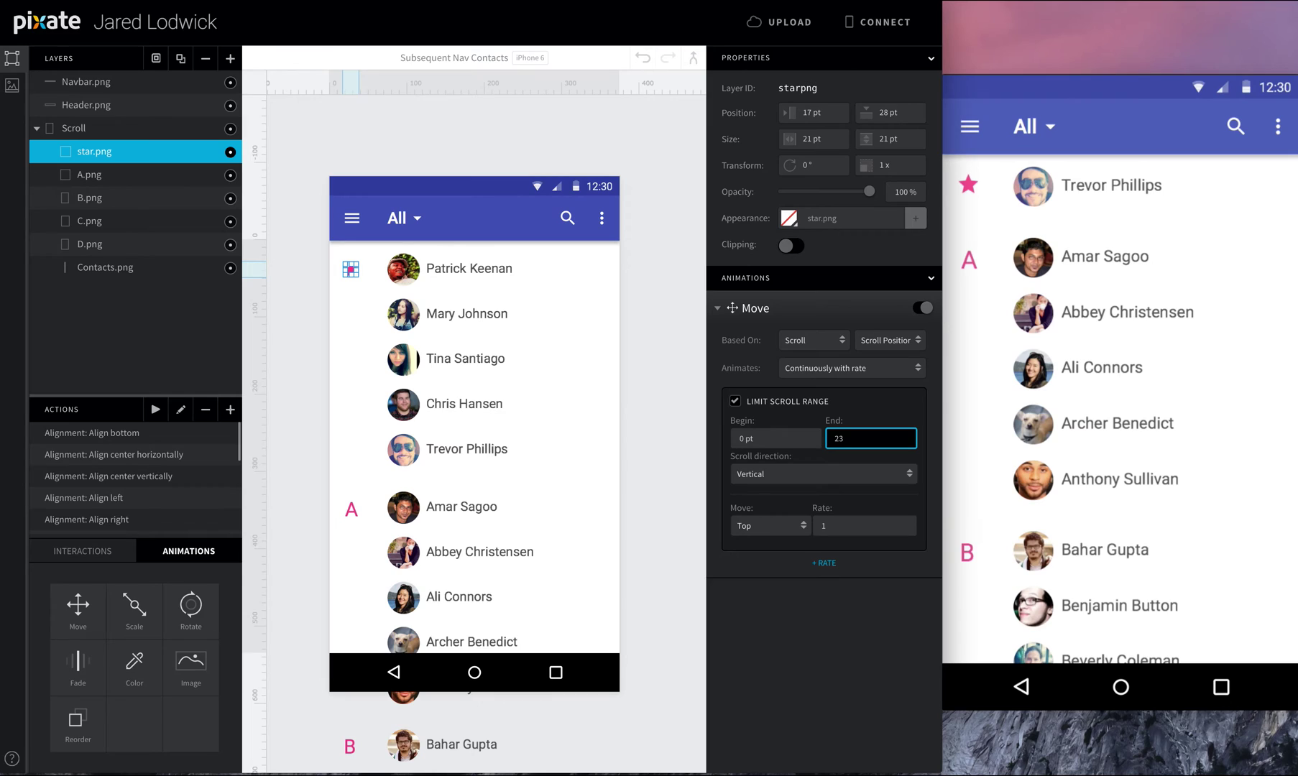
pyautogui.press('Return')
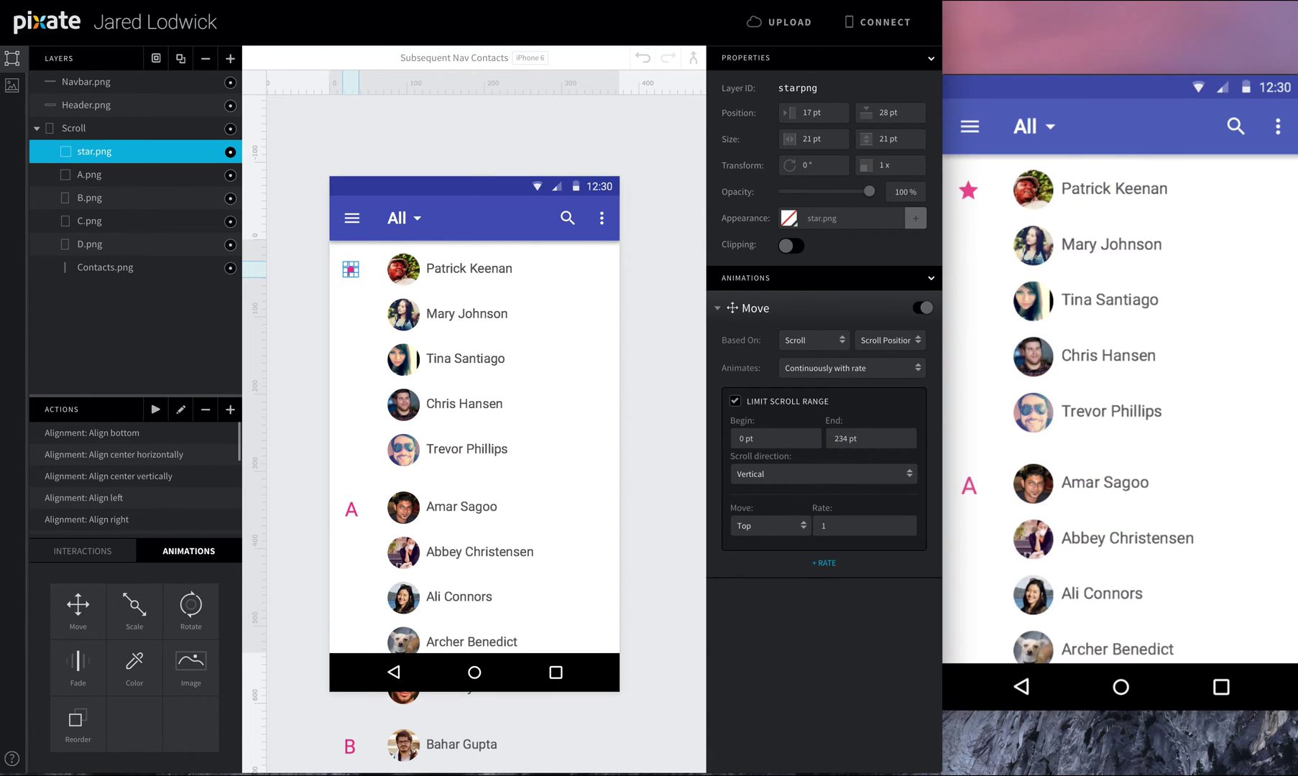
pyautogui.moveTo(1082, 509); pyautogui.dragTo(1098, 359)
pyautogui.moveTo(1155, 410)
pyautogui.mouseDown()
pyautogui.moveTo(1156, 429)
pyautogui.moveTo(1154, 397)
pyautogui.mouseUp()
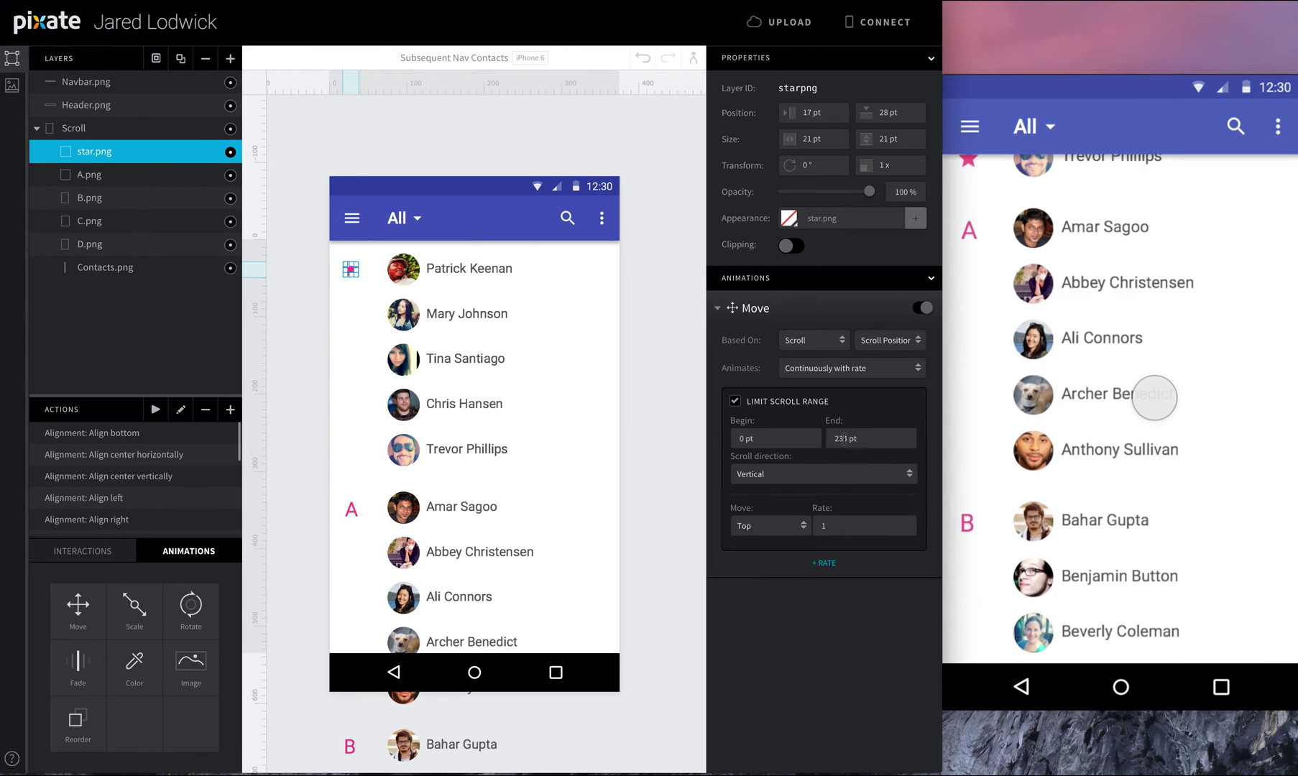
# - Make A.png's Move animation follow Scroll position continuously with a rate
pyautogui.click(146, 173)
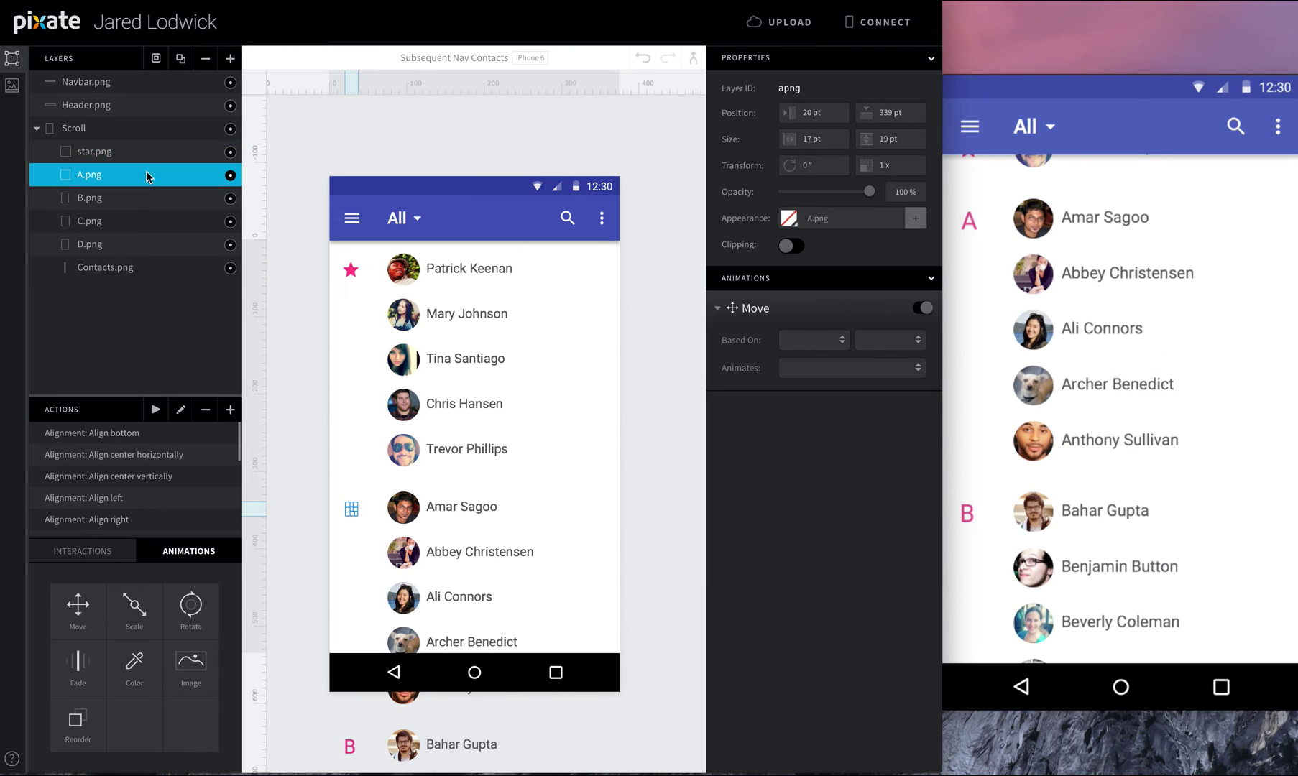
pyautogui.click(838, 342)
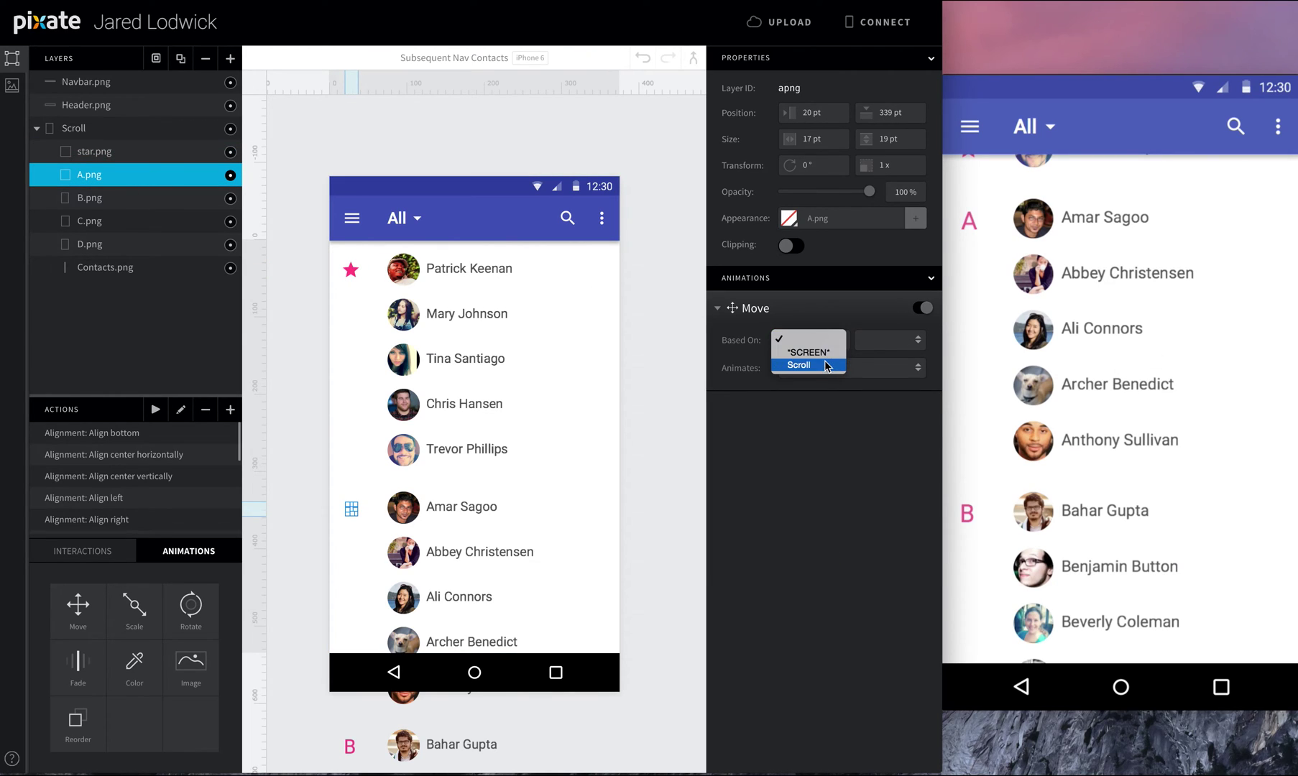
pyautogui.click(828, 364)
pyautogui.click(894, 341)
pyautogui.click(891, 353)
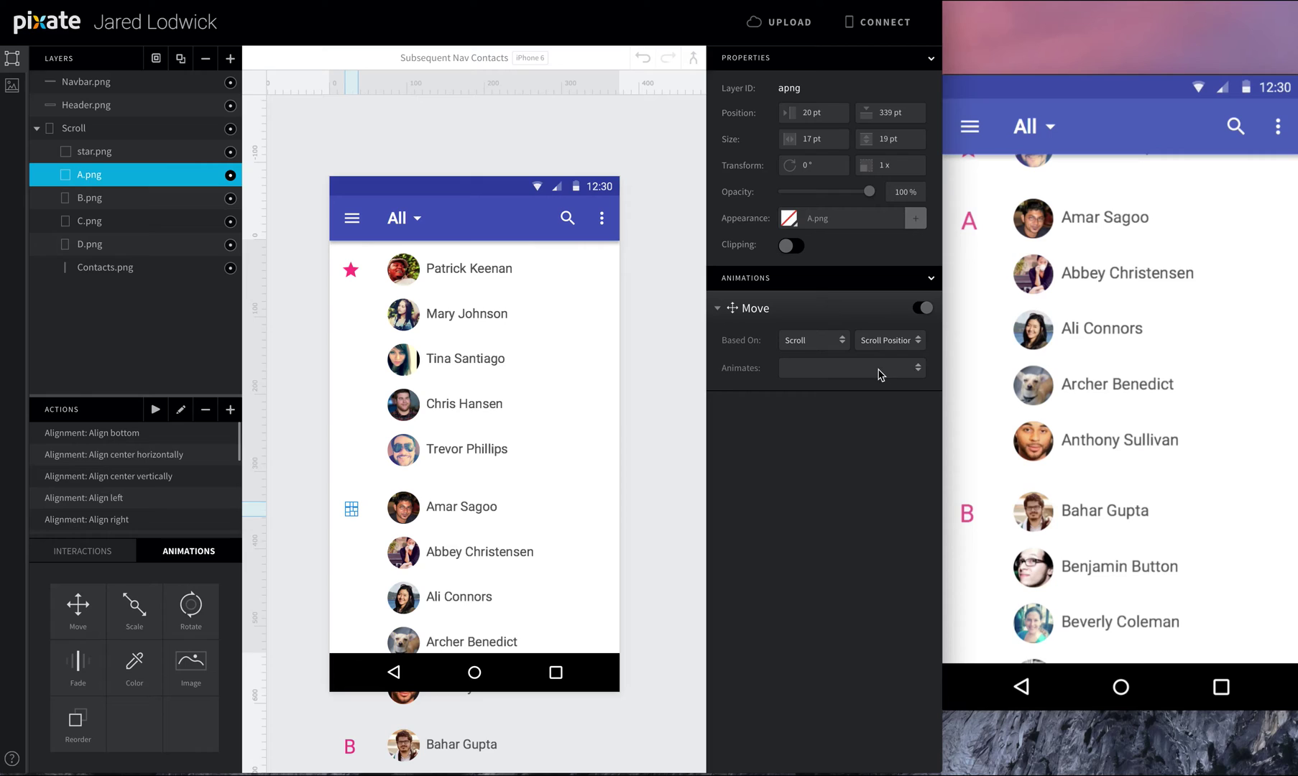
pyautogui.click(879, 369)
pyautogui.click(860, 394)
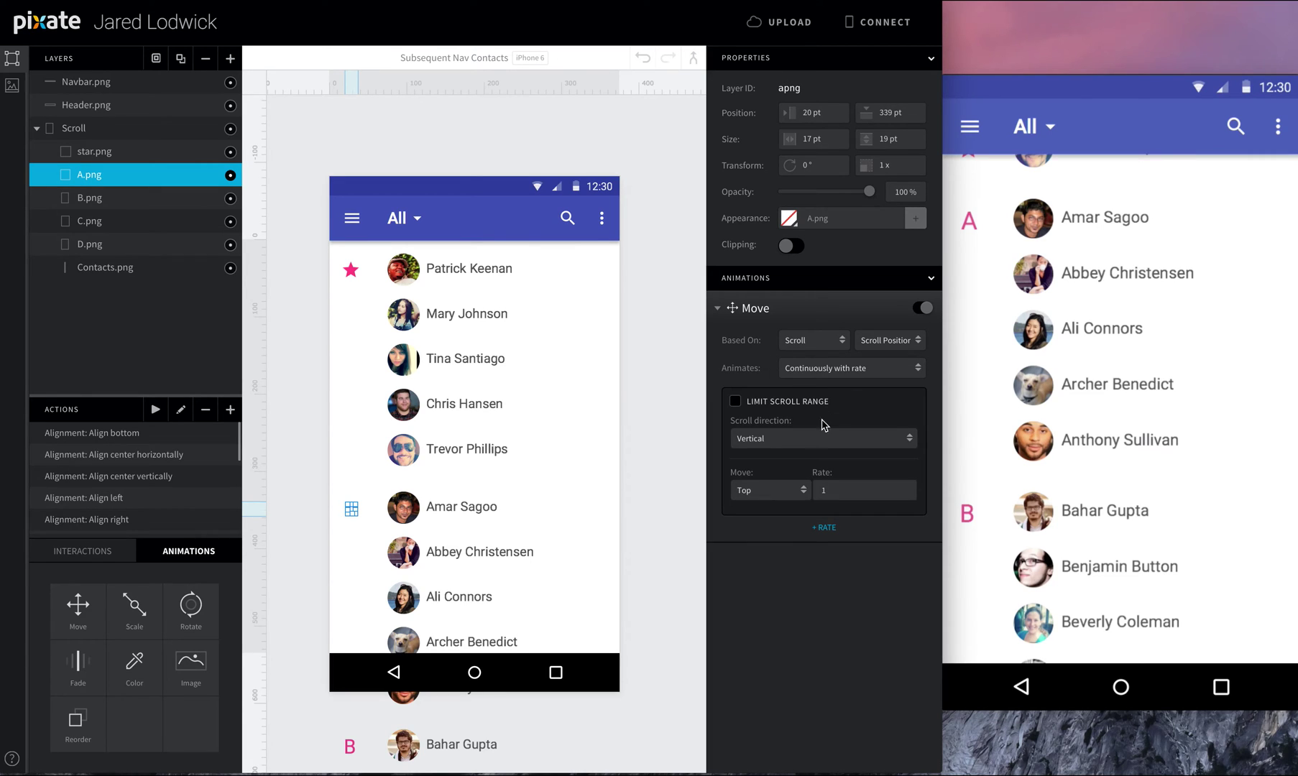
# - Turn on Limit Scroll Range for A.png and set its Begin to 300 pt
pyautogui.click(735, 401)
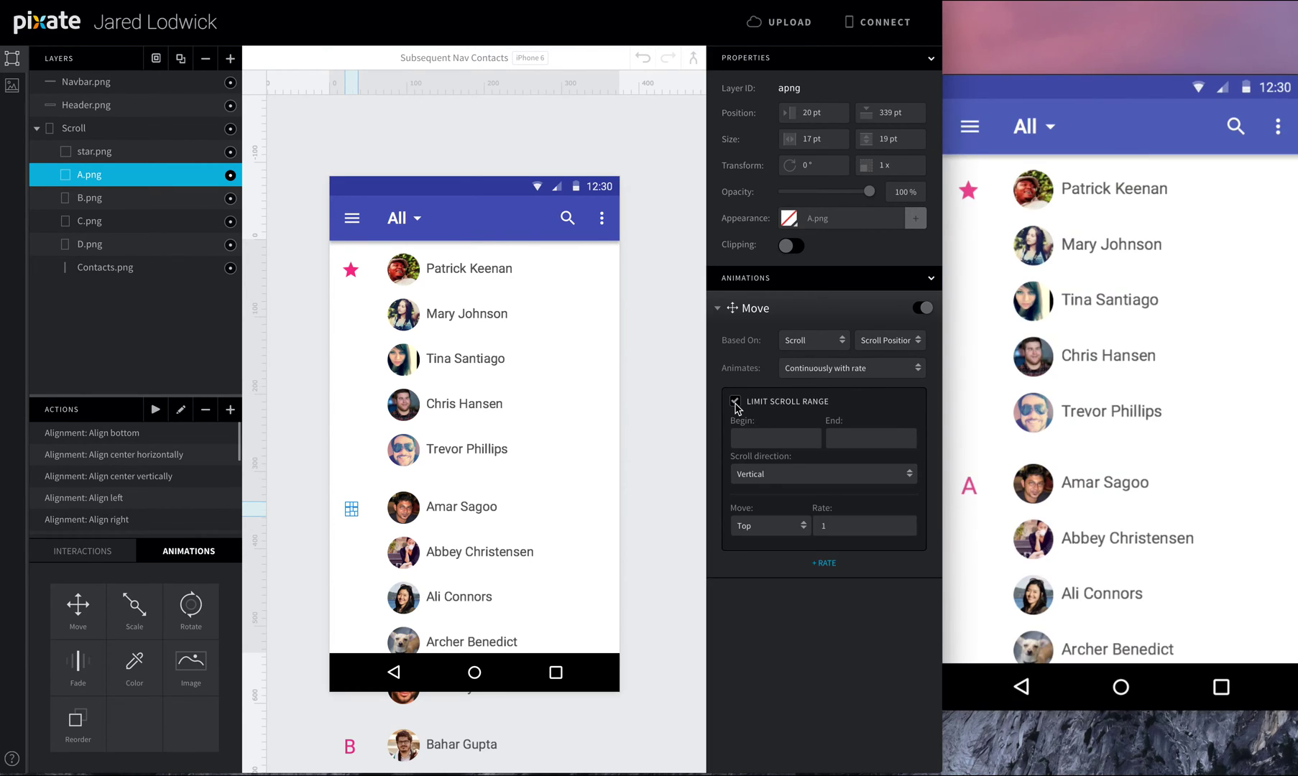
pyautogui.click(793, 440)
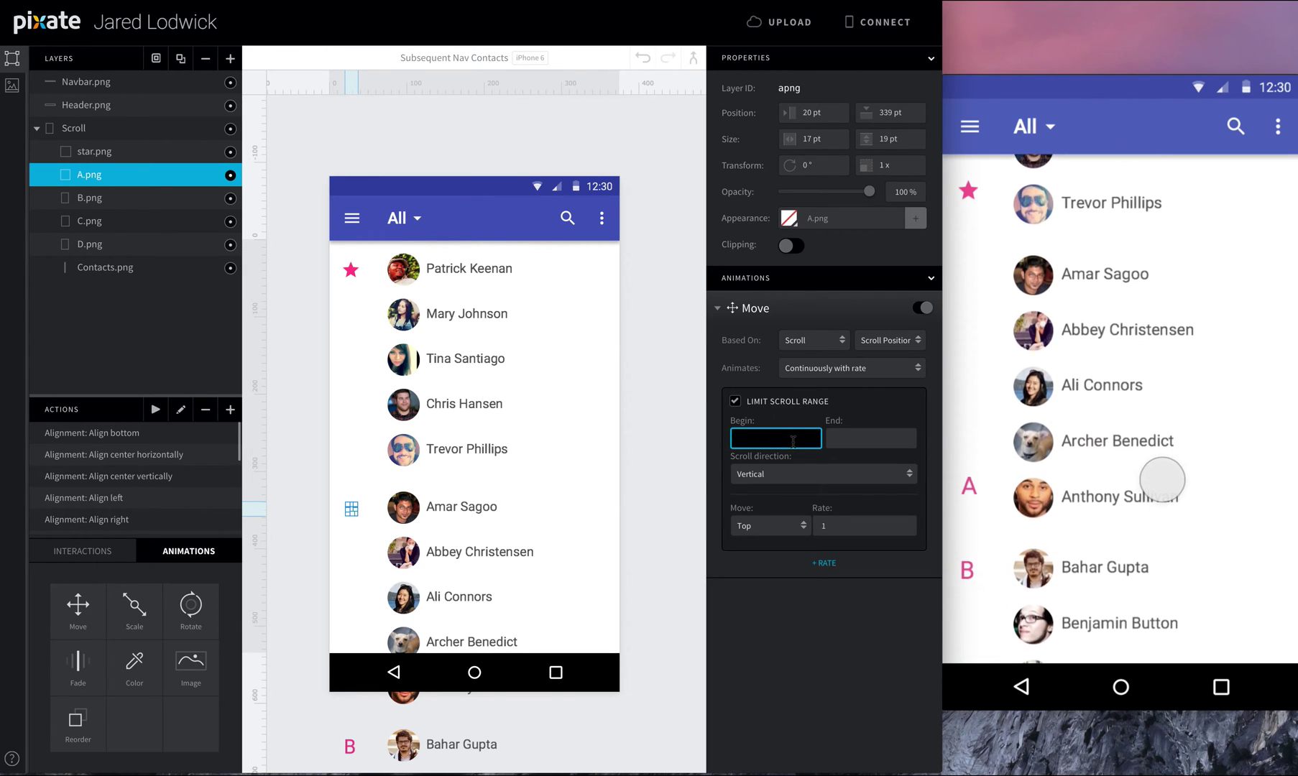
pyautogui.moveTo(1008, 281)
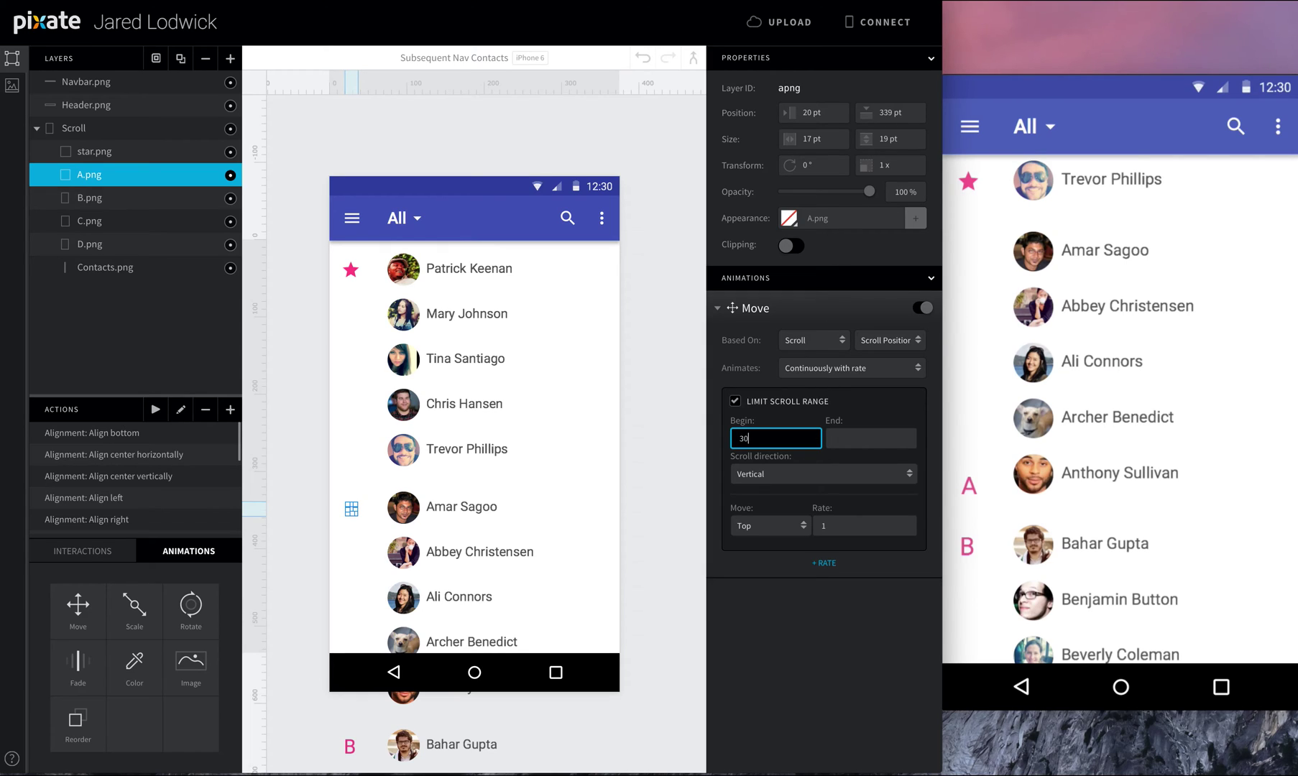
pyautogui.write('0')
pyautogui.press('Tab')
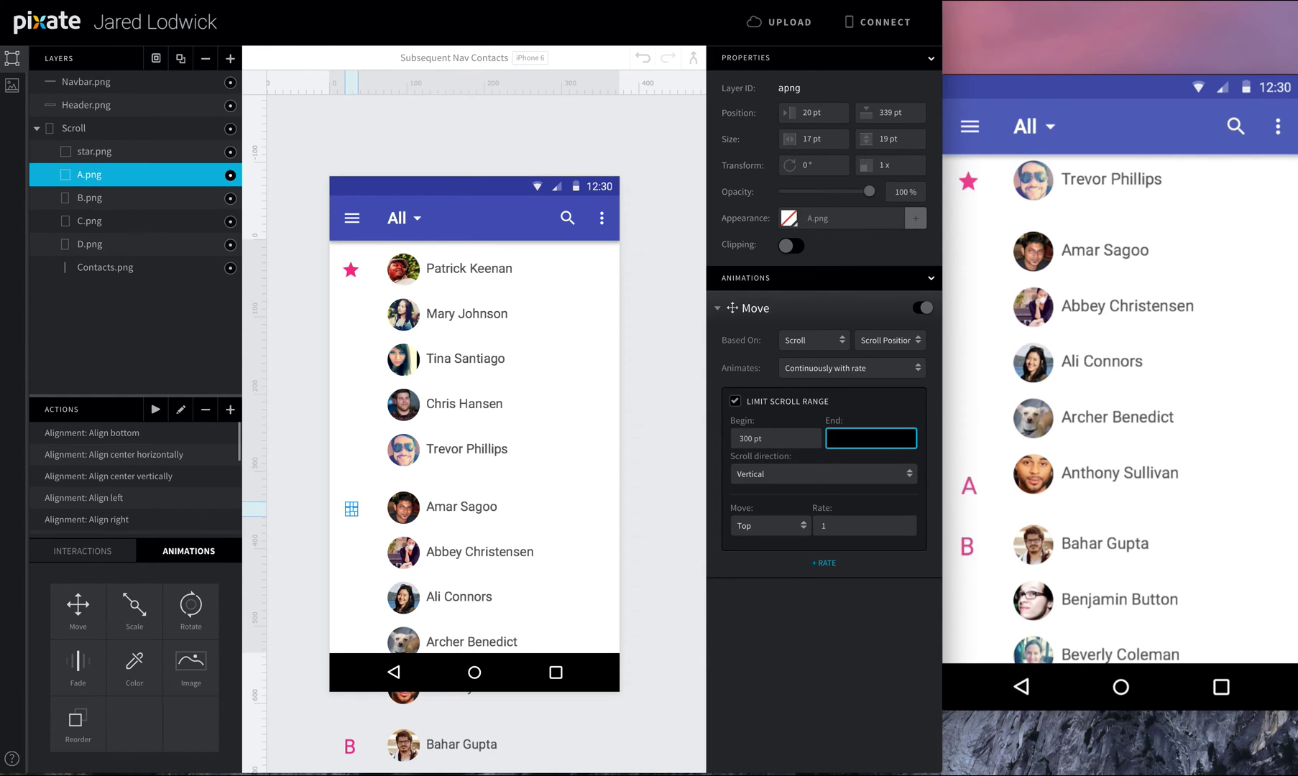
pyautogui.moveTo(1027, 594); pyautogui.dragTo(1029, 518)
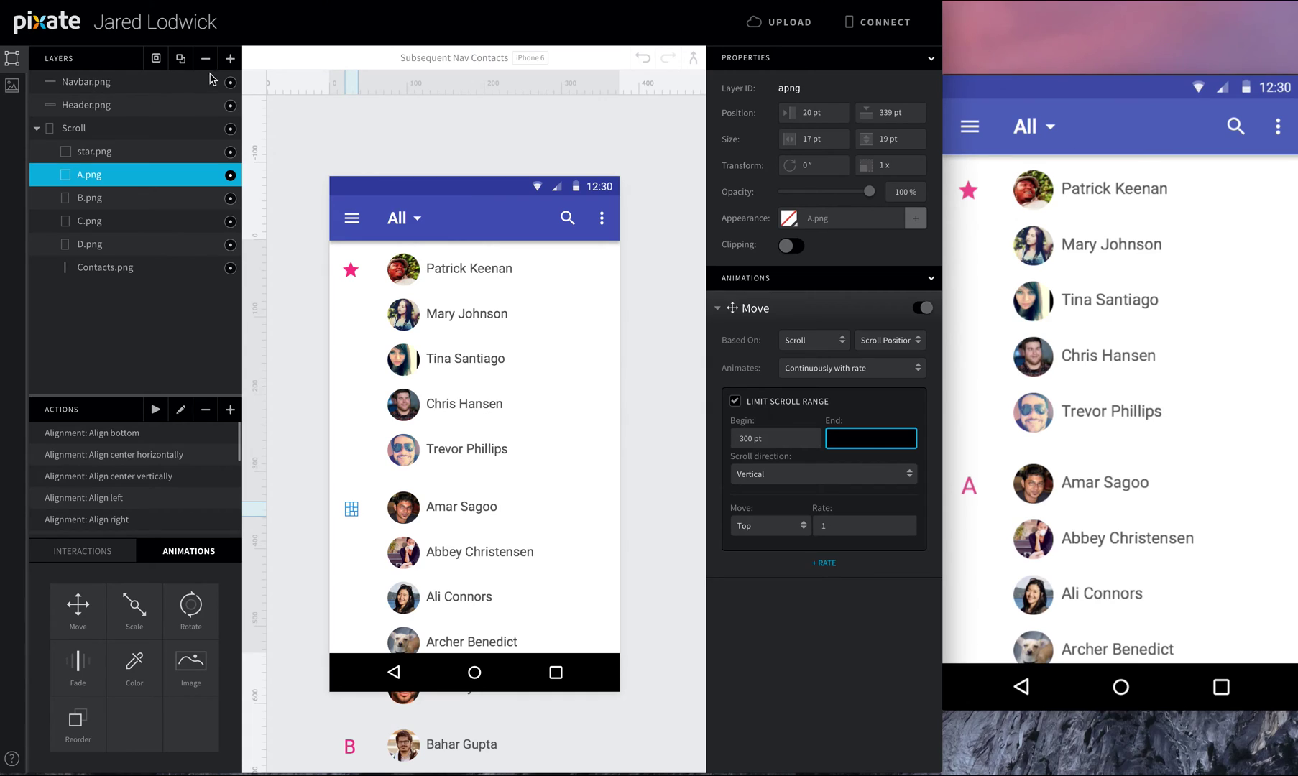
# - Add a 76×28 pt New Layer 1 above the Scroll group, then reselect A.png's range start
pyautogui.click(229, 59)
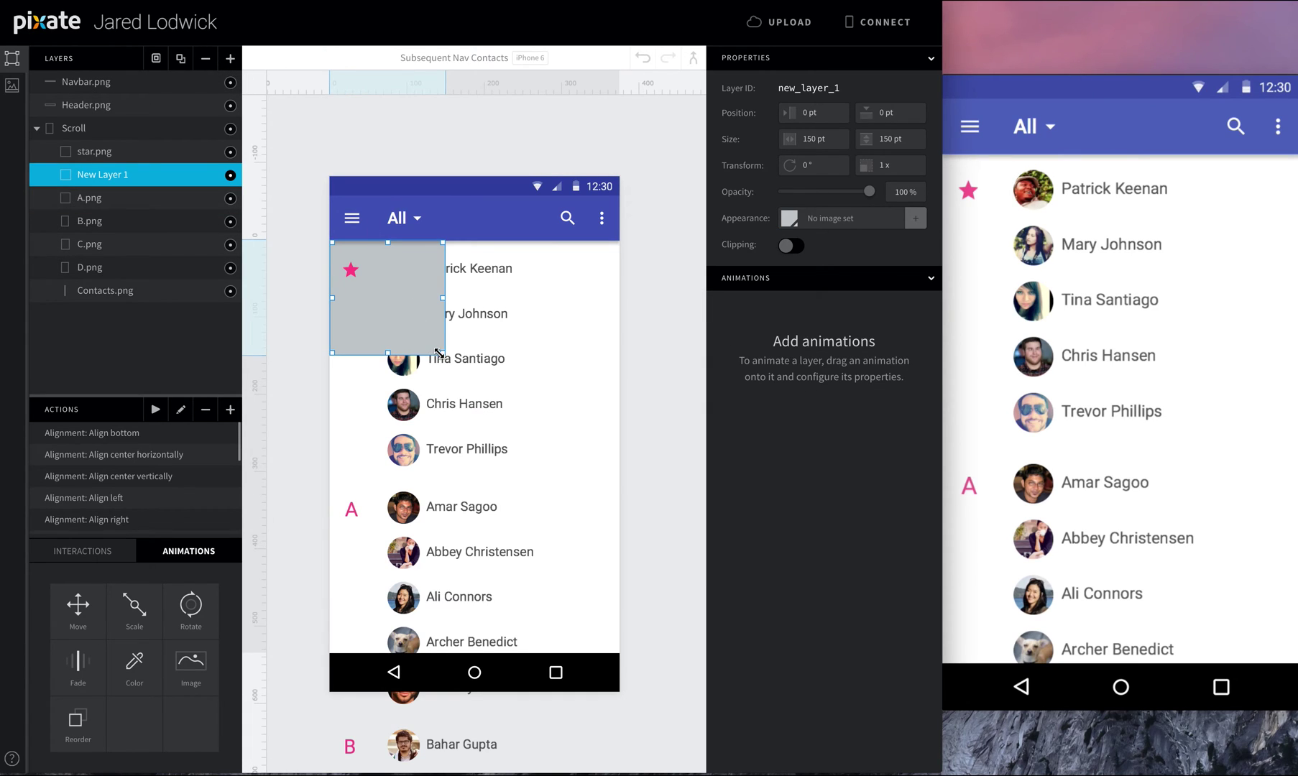
pyautogui.moveTo(442, 348); pyautogui.dragTo(382, 259)
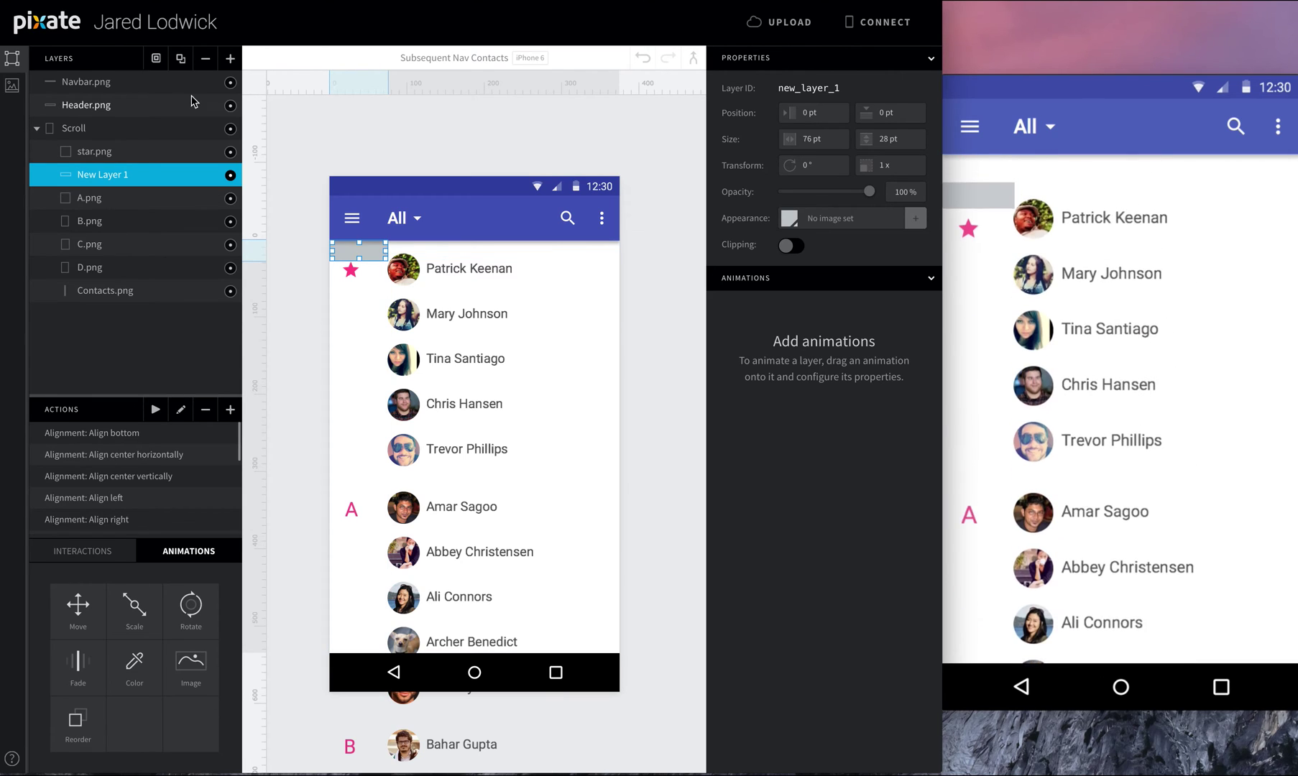
pyautogui.moveTo(108, 175); pyautogui.dragTo(100, 124)
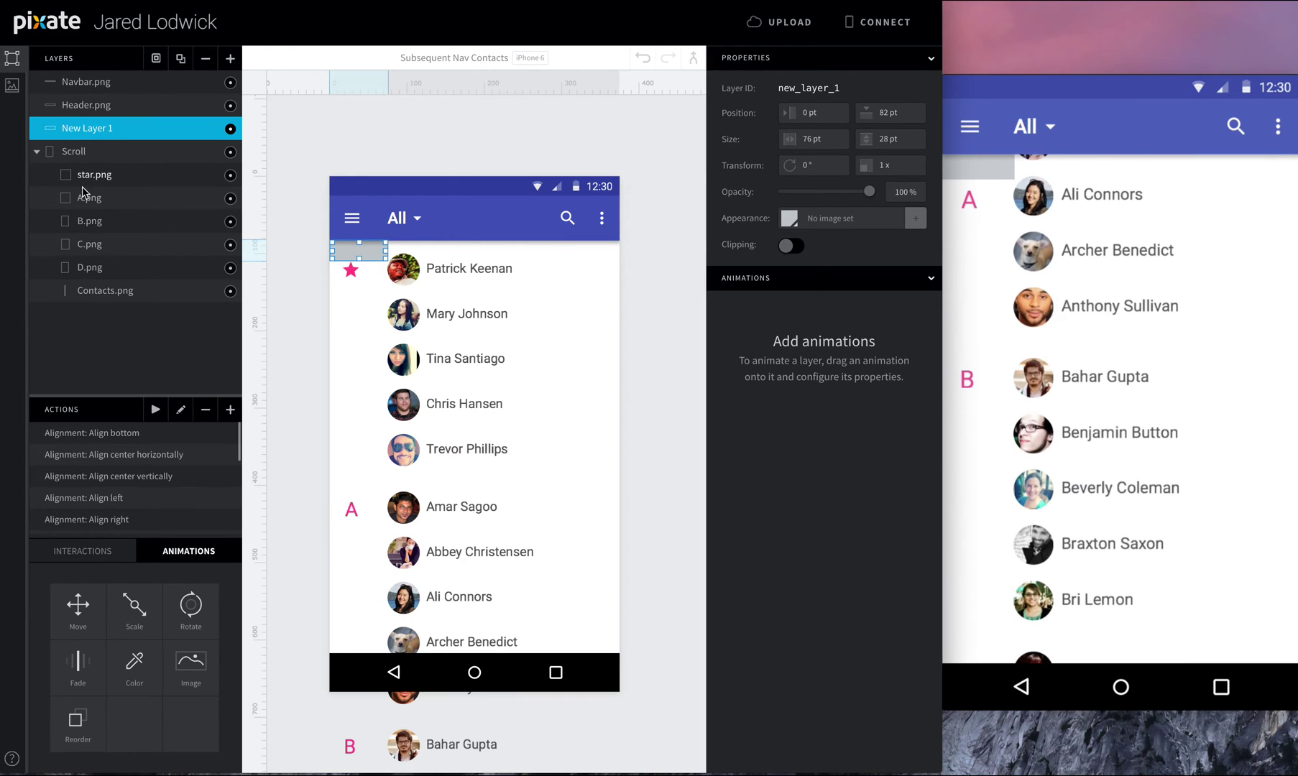
pyautogui.click(100, 202)
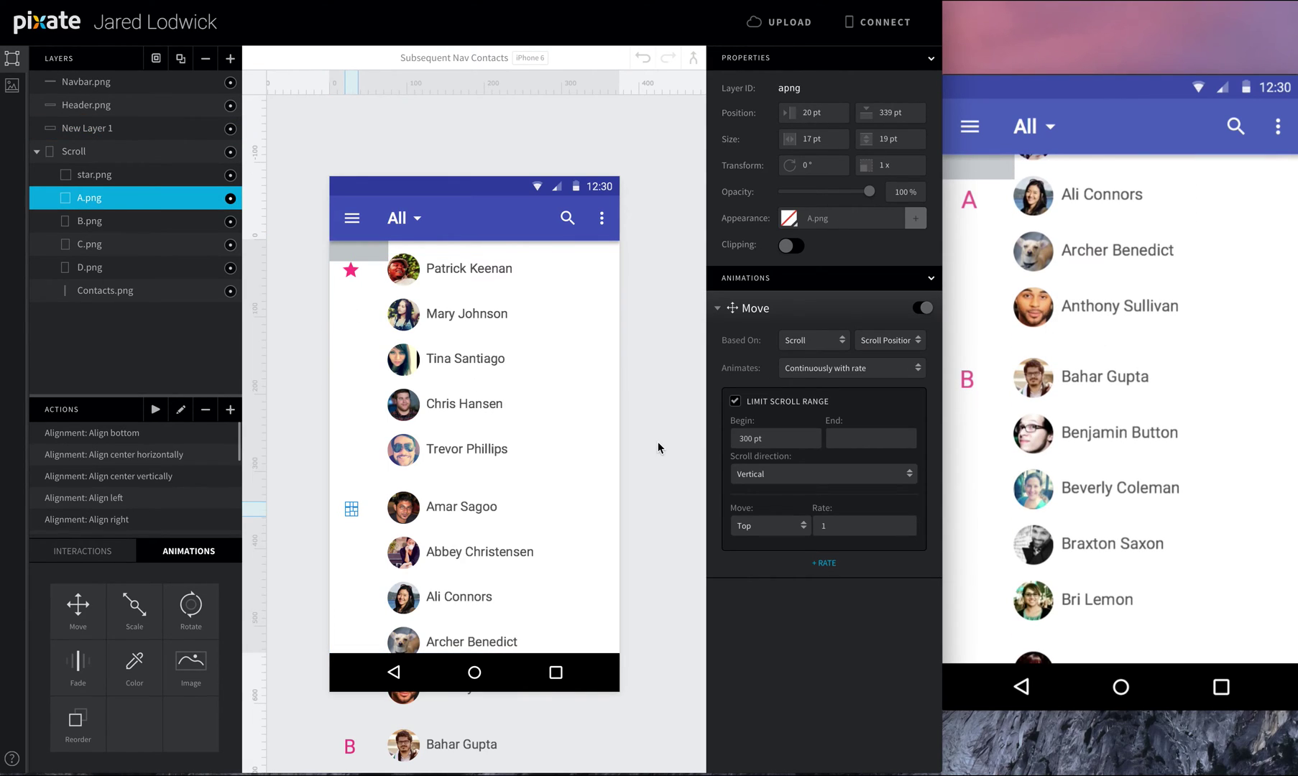
pyautogui.click(782, 444)
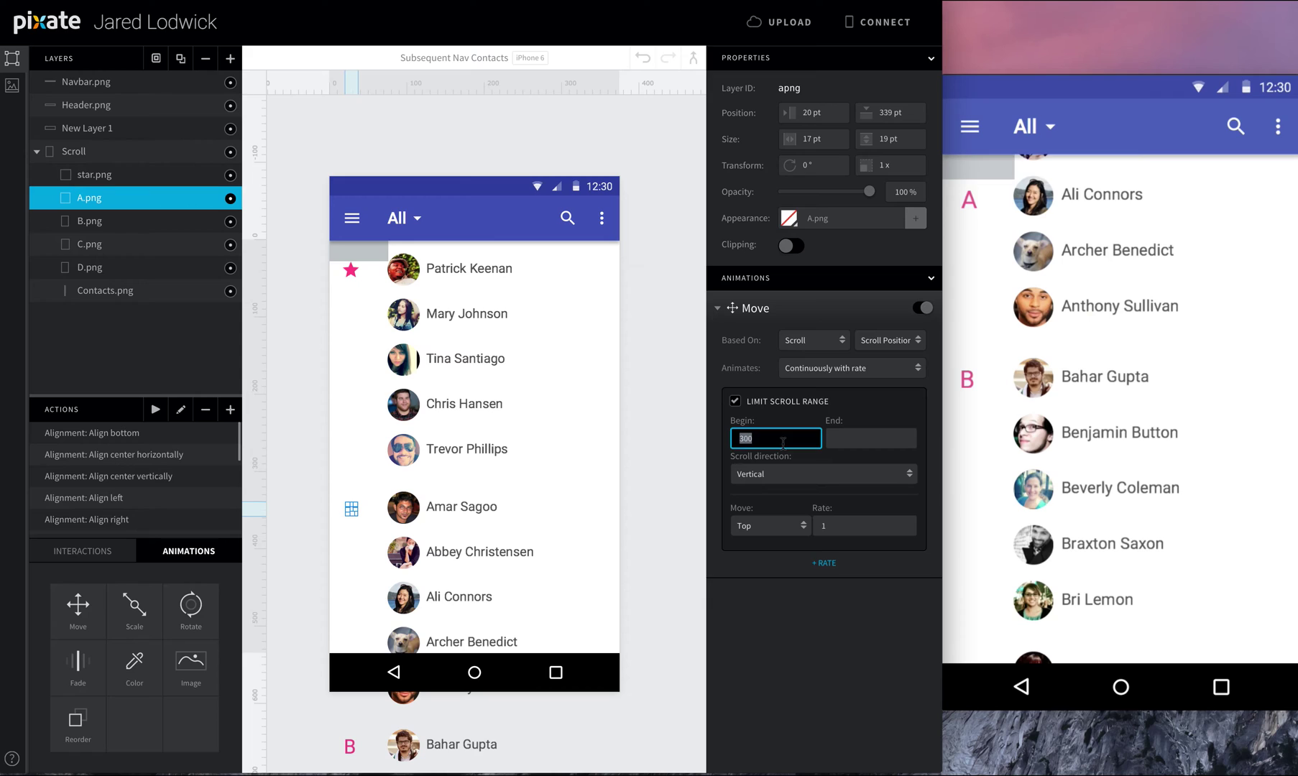
# - Set A.png's scroll range Begin to 310, then adjust it to 312 pt after checking the preview
pyautogui.write('310')
pyautogui.press('Tab')
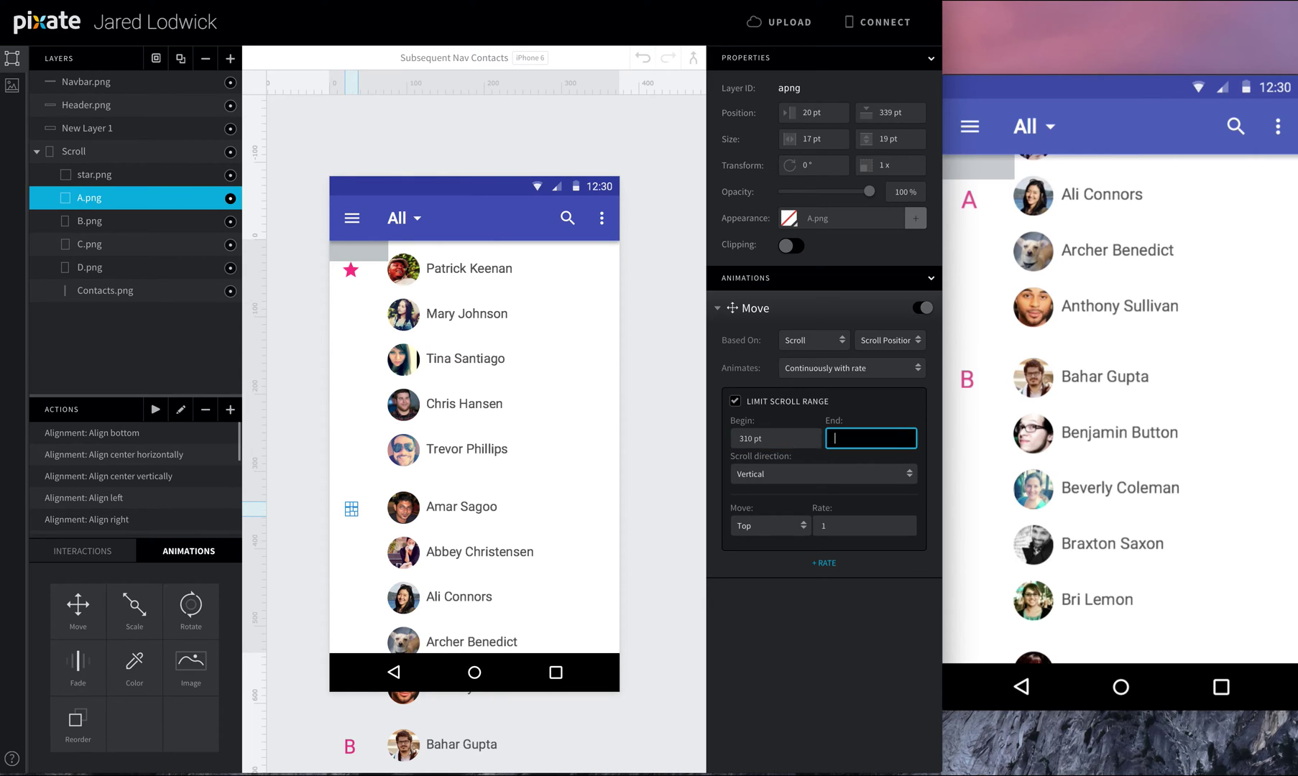
pyautogui.scroll(-5, 1120, 403)
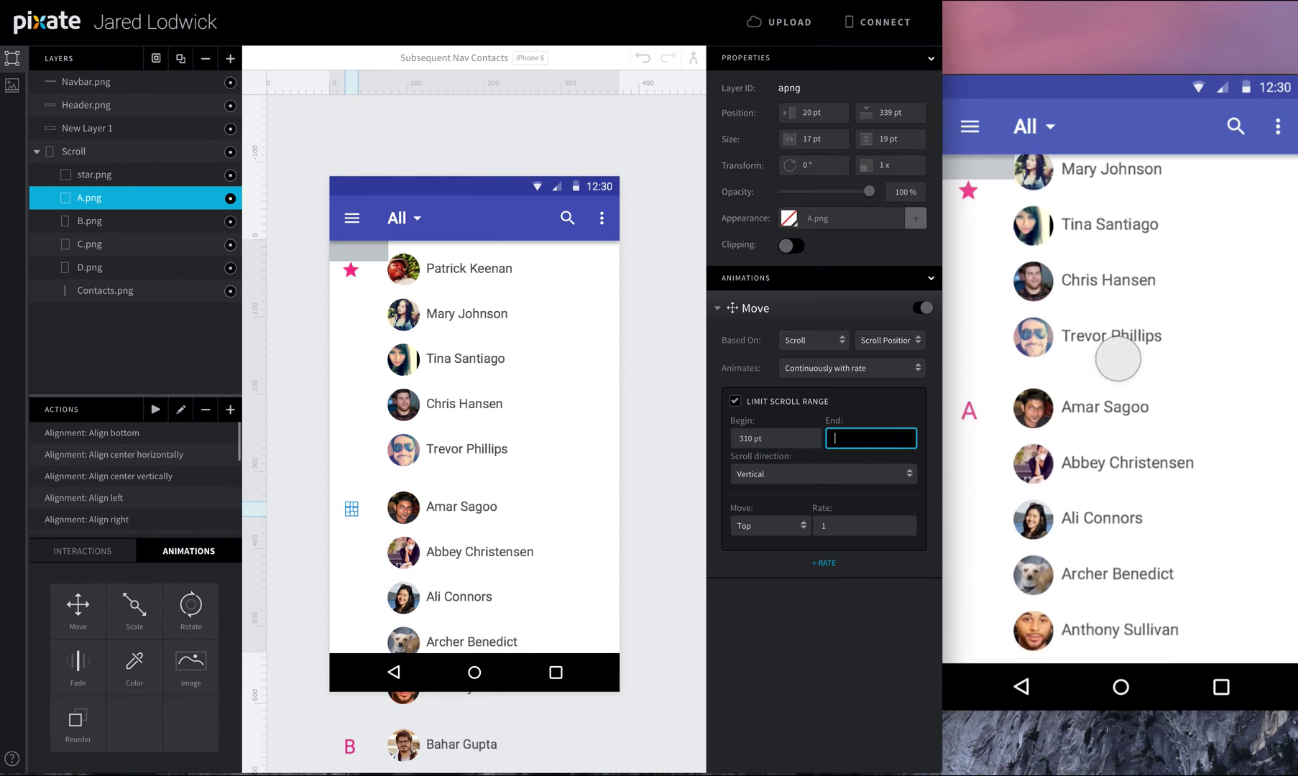
pyautogui.moveTo(1109, 488); pyautogui.dragTo(1104, 323)
pyautogui.click(775, 438)
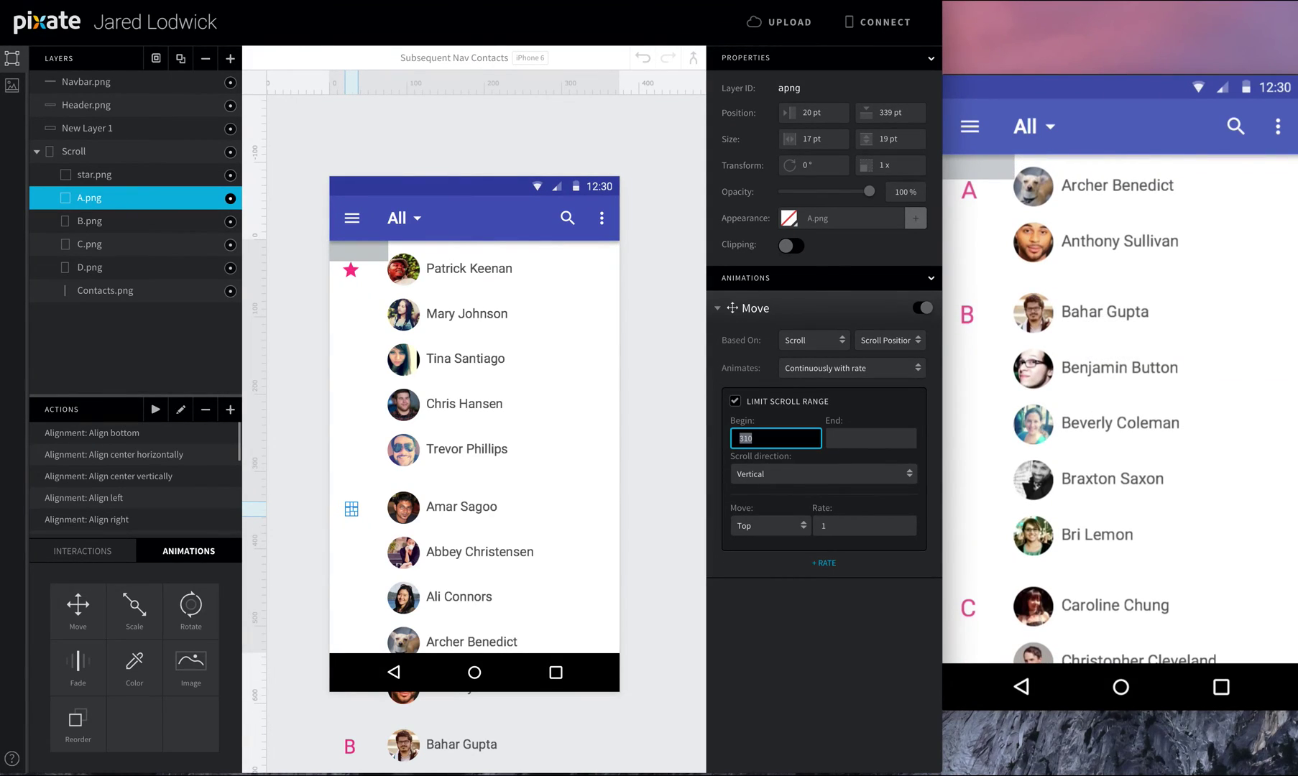
pyautogui.press('Tab')
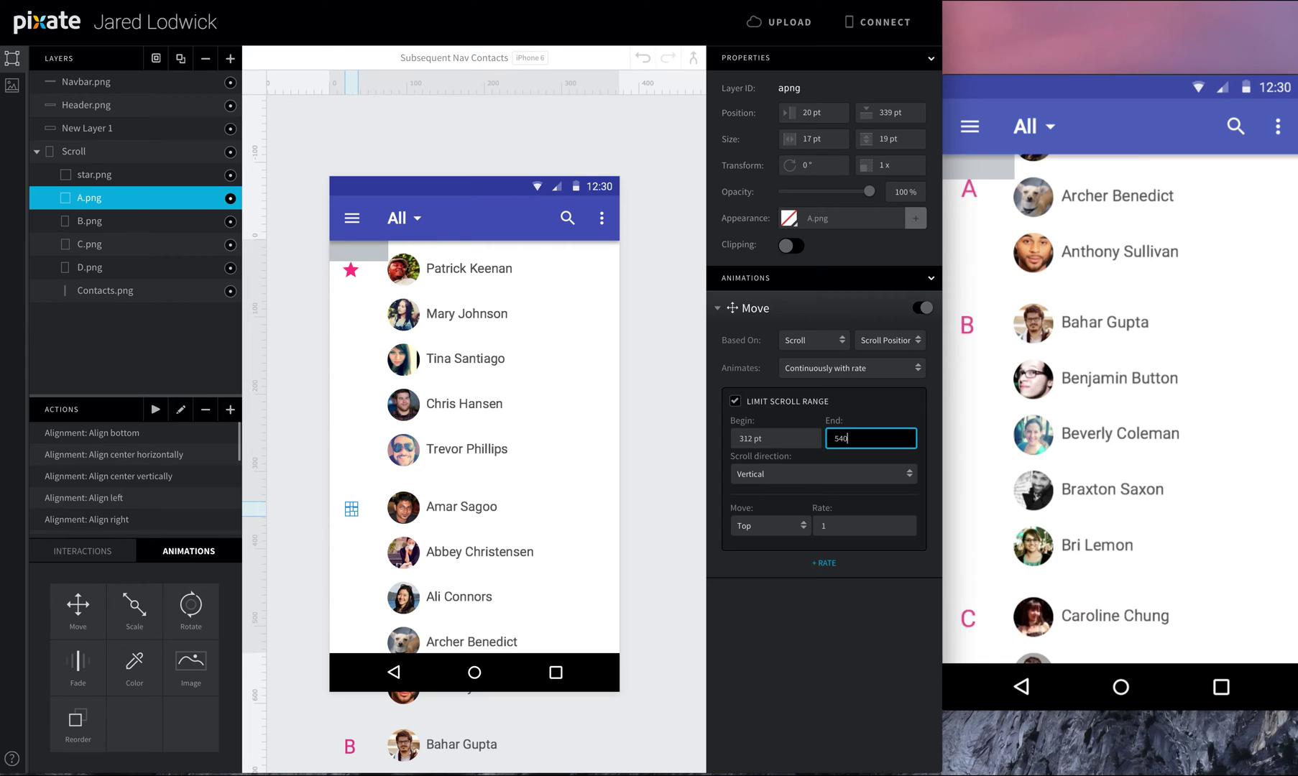
# - Set A.png's scroll range End to 550, then adjust it to 549 pt
pyautogui.write('50')
pyautogui.press('Return')
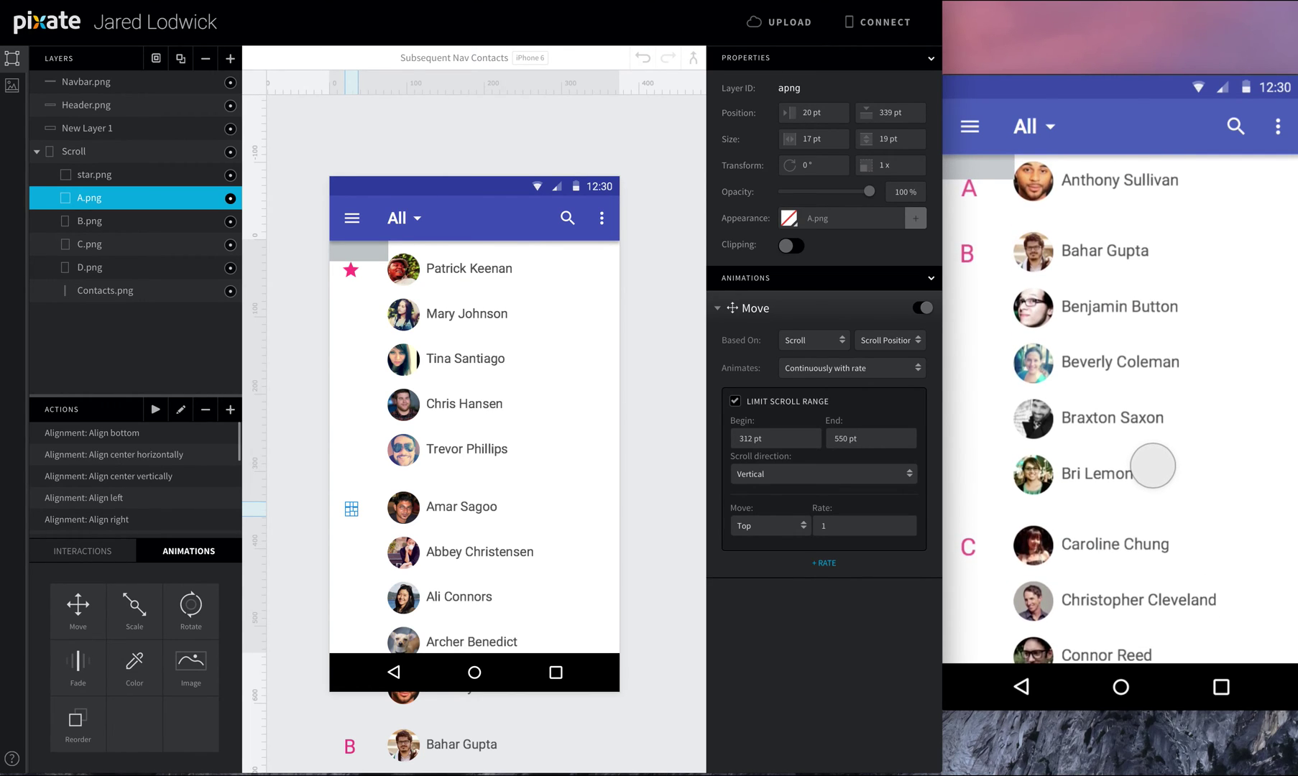
pyautogui.click(870, 433)
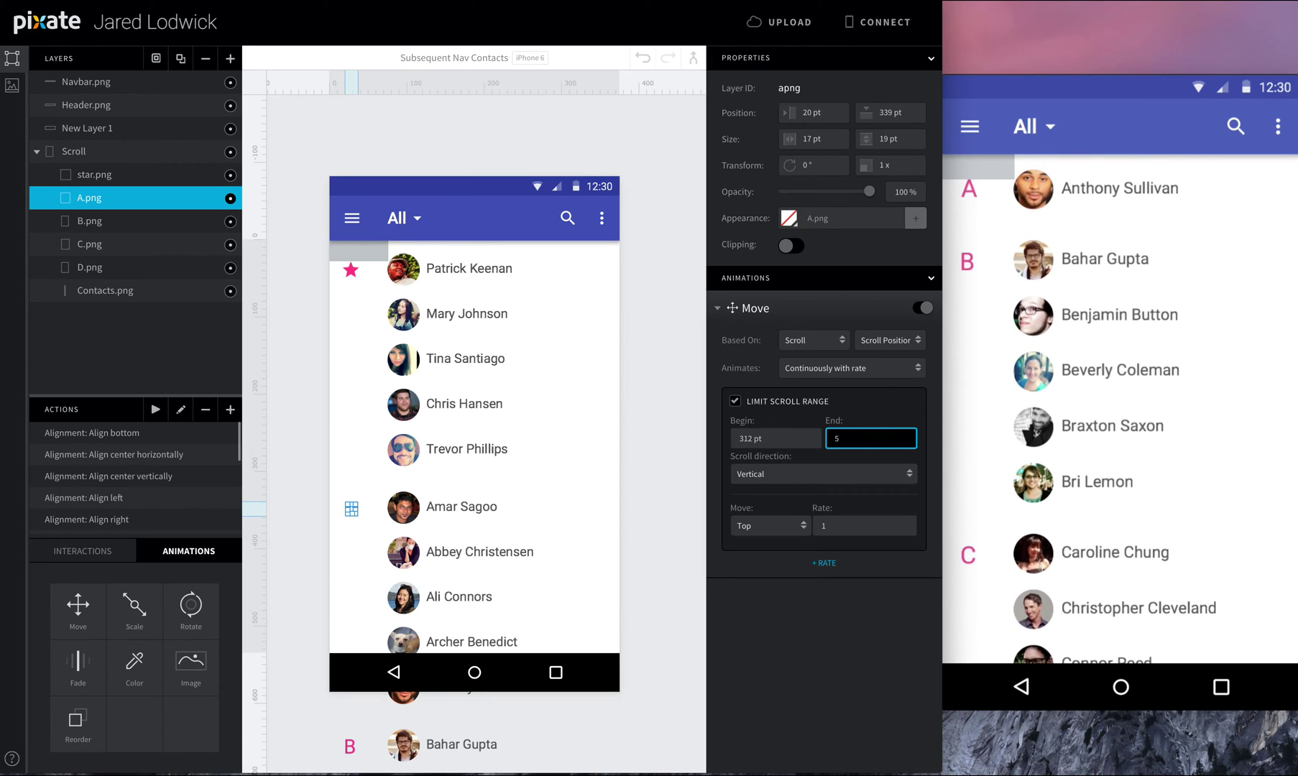
pyautogui.press('Return')
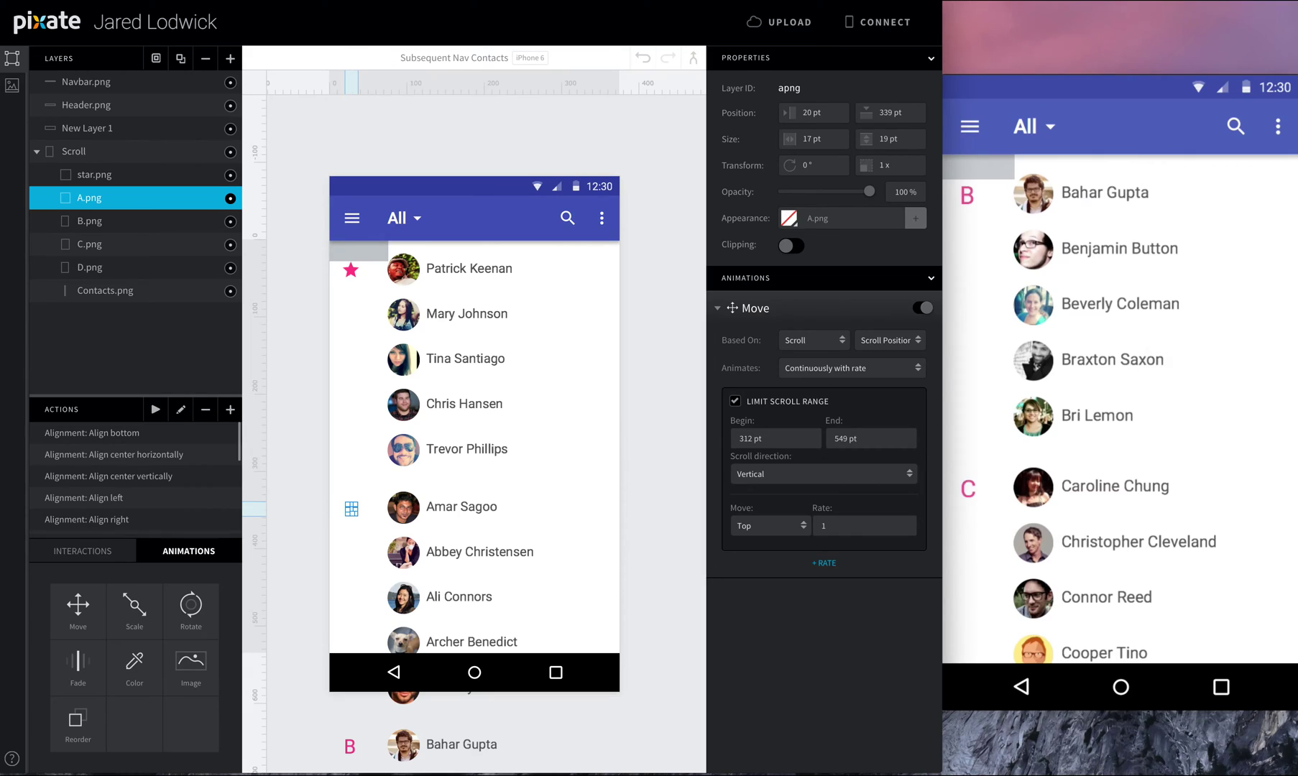
# - Make B.png's Move animation follow Scroll position continuously with a rate
pyautogui.click(145, 220)
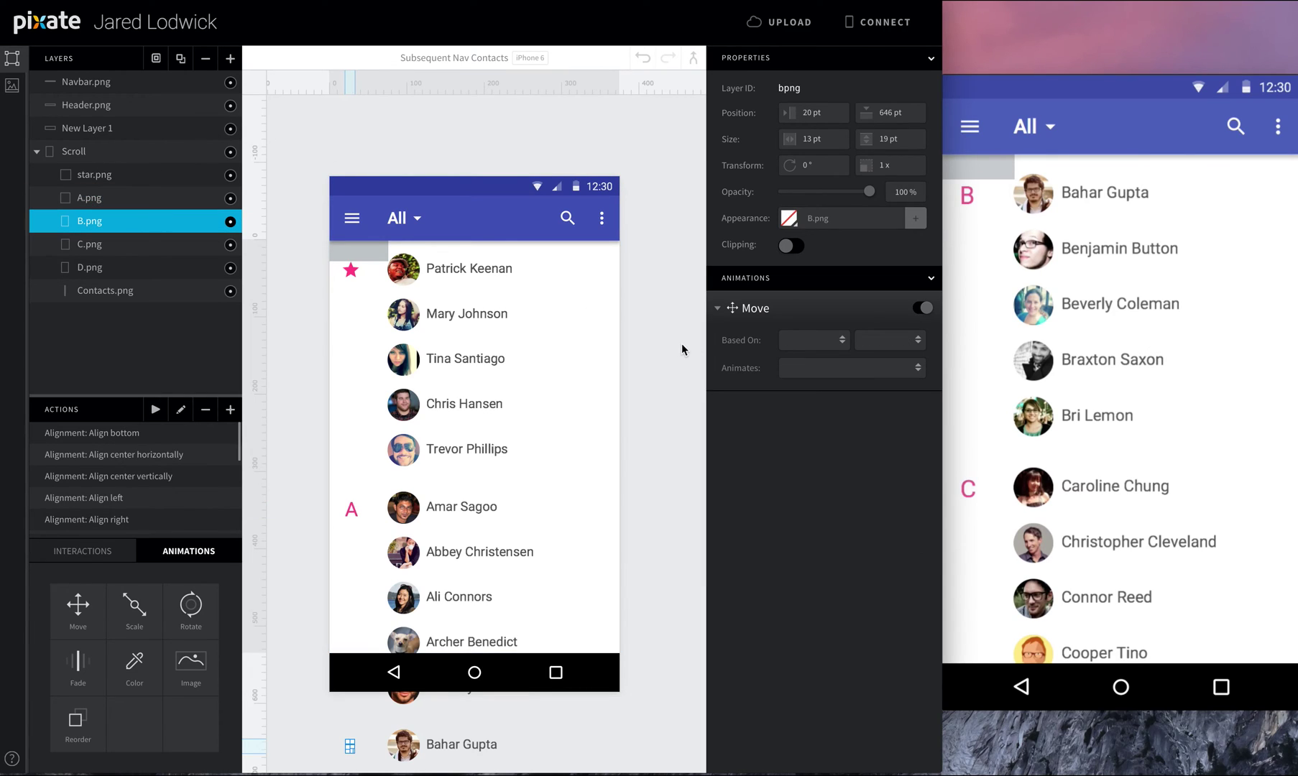
pyautogui.click(812, 339)
pyautogui.click(798, 359)
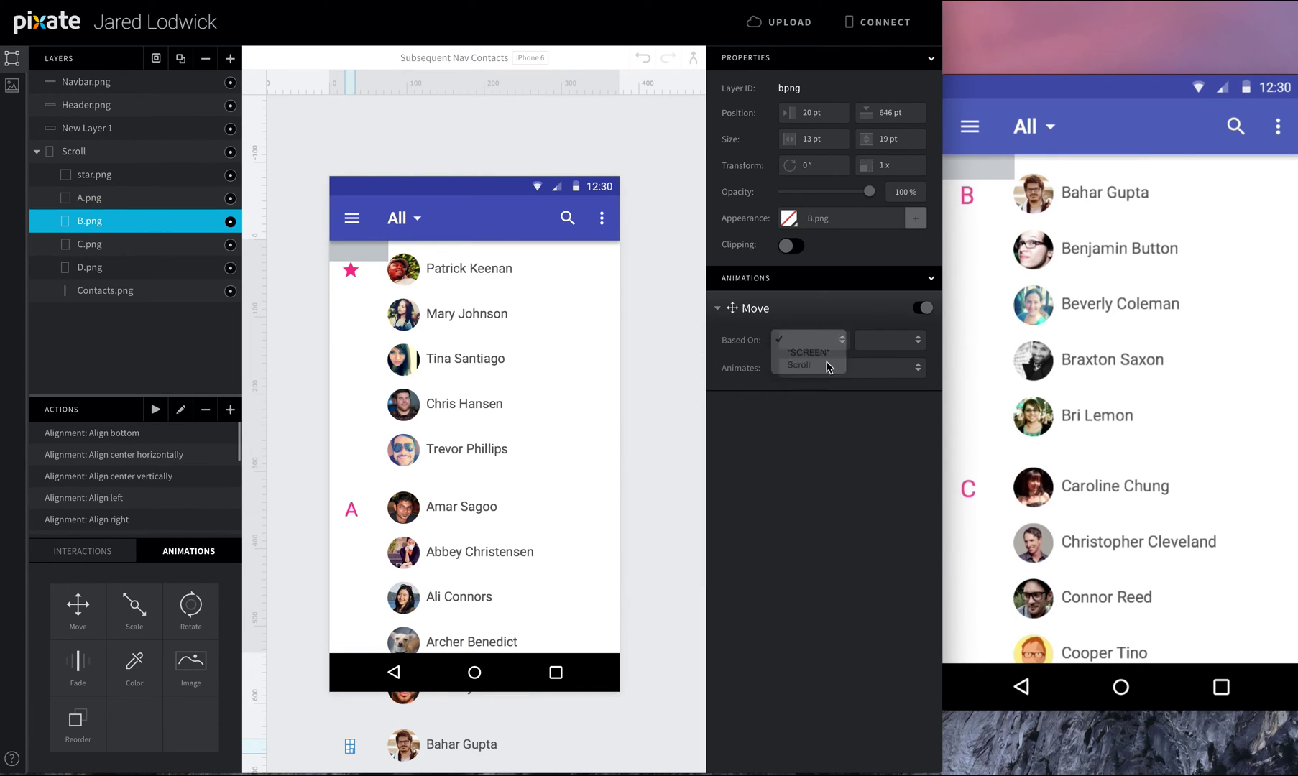
pyautogui.click(883, 345)
pyautogui.click(881, 345)
pyautogui.click(872, 367)
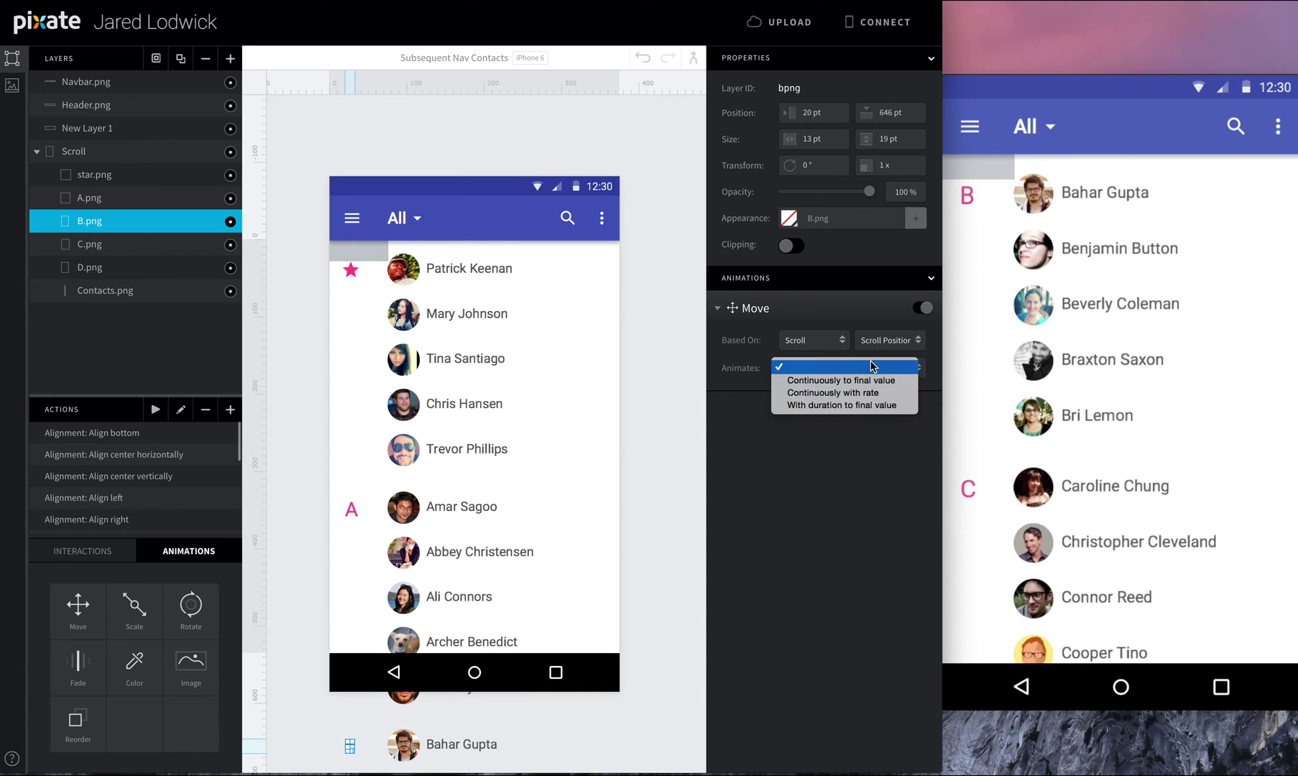
pyautogui.click(832, 393)
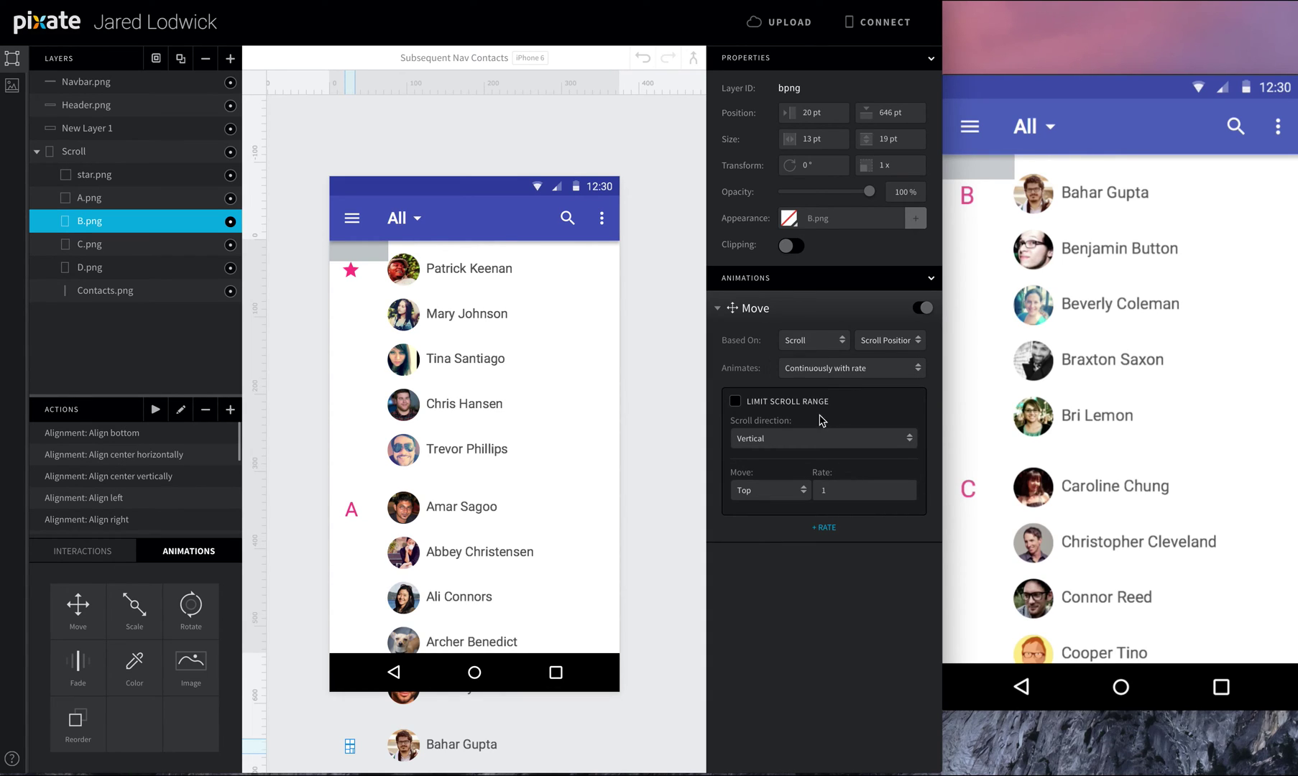
# - Limit B.png's scroll range starting at 620 pt and scroll the phone preview to check it
pyautogui.click(735, 401)
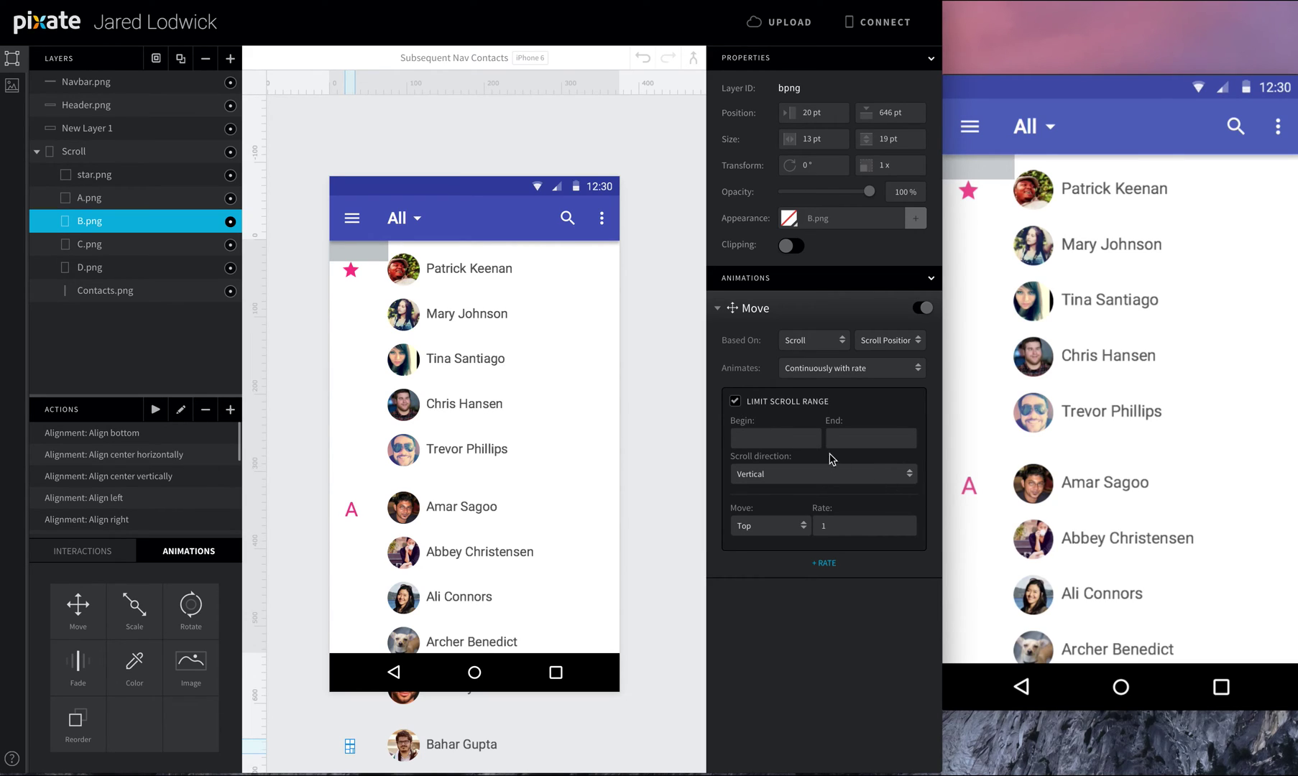
pyautogui.click(793, 436)
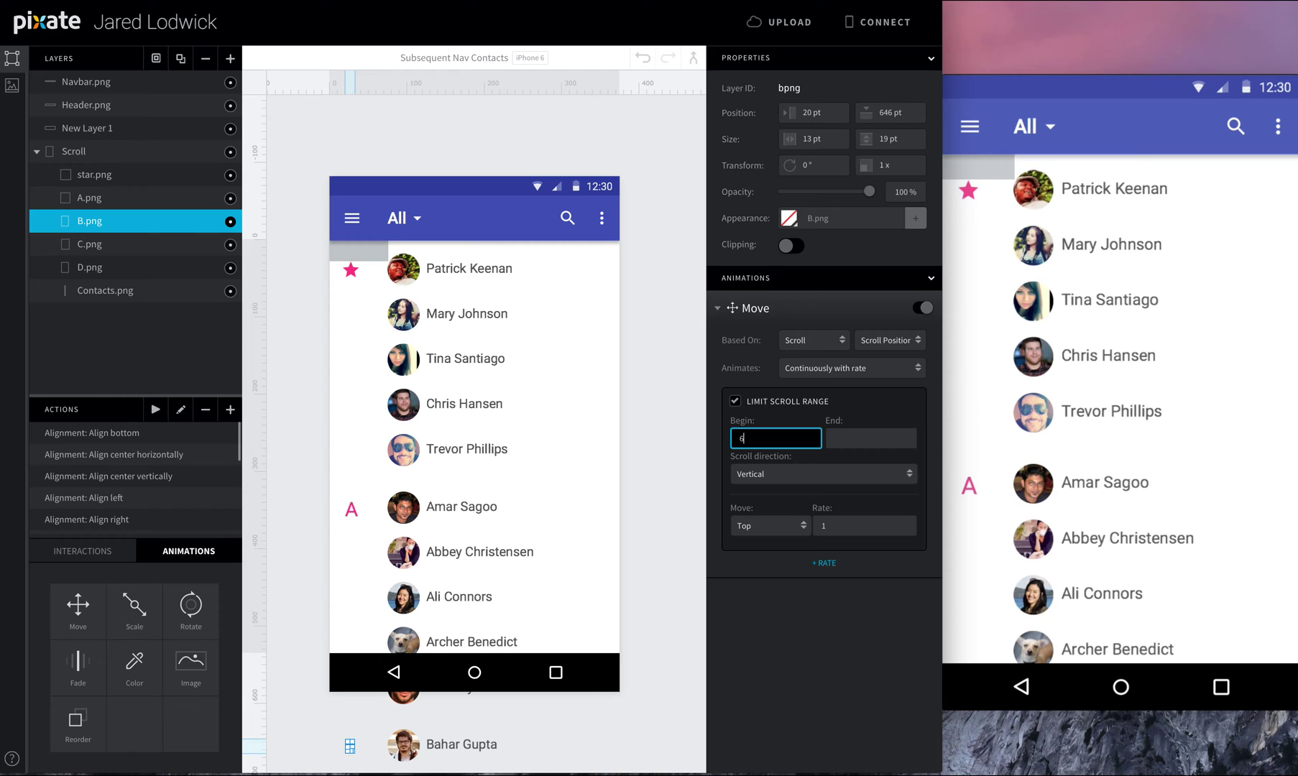
pyautogui.write('620')
pyautogui.press('Tab')
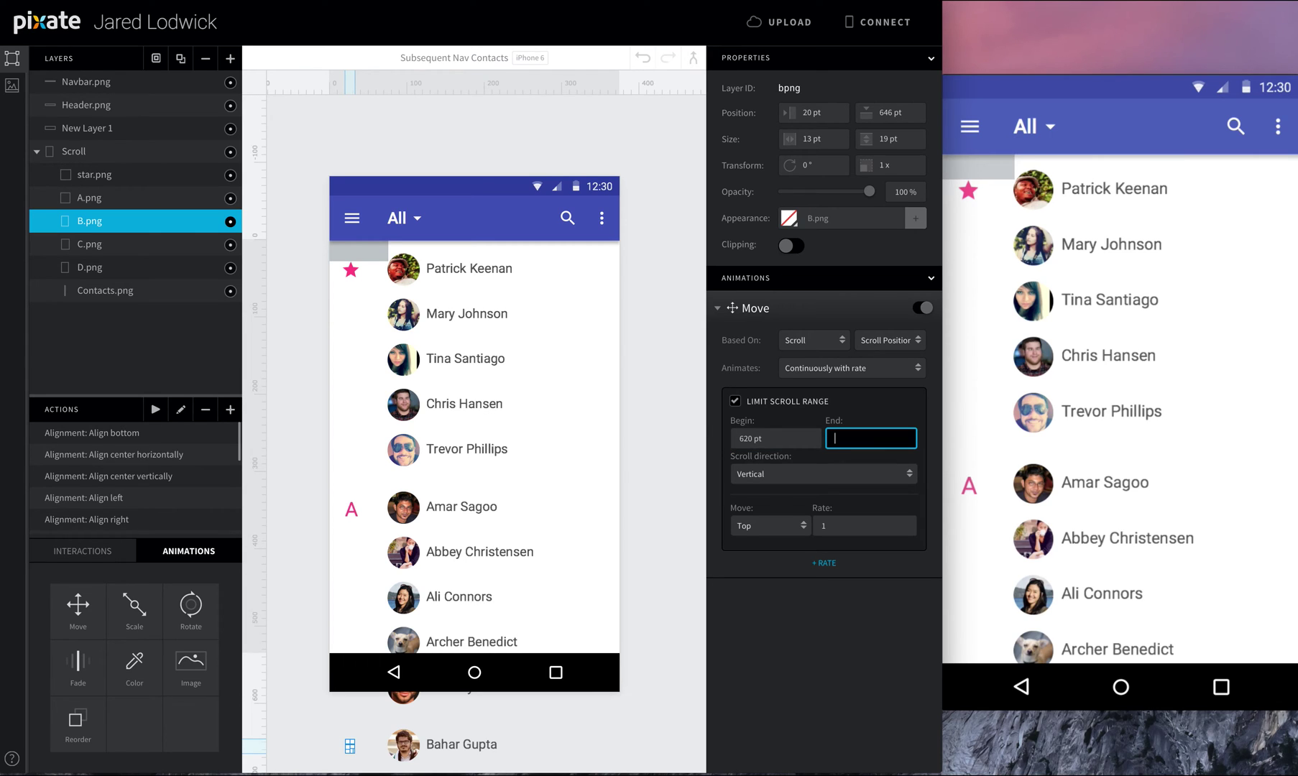
pyautogui.moveTo(1008, 553); pyautogui.dragTo(998, 324)
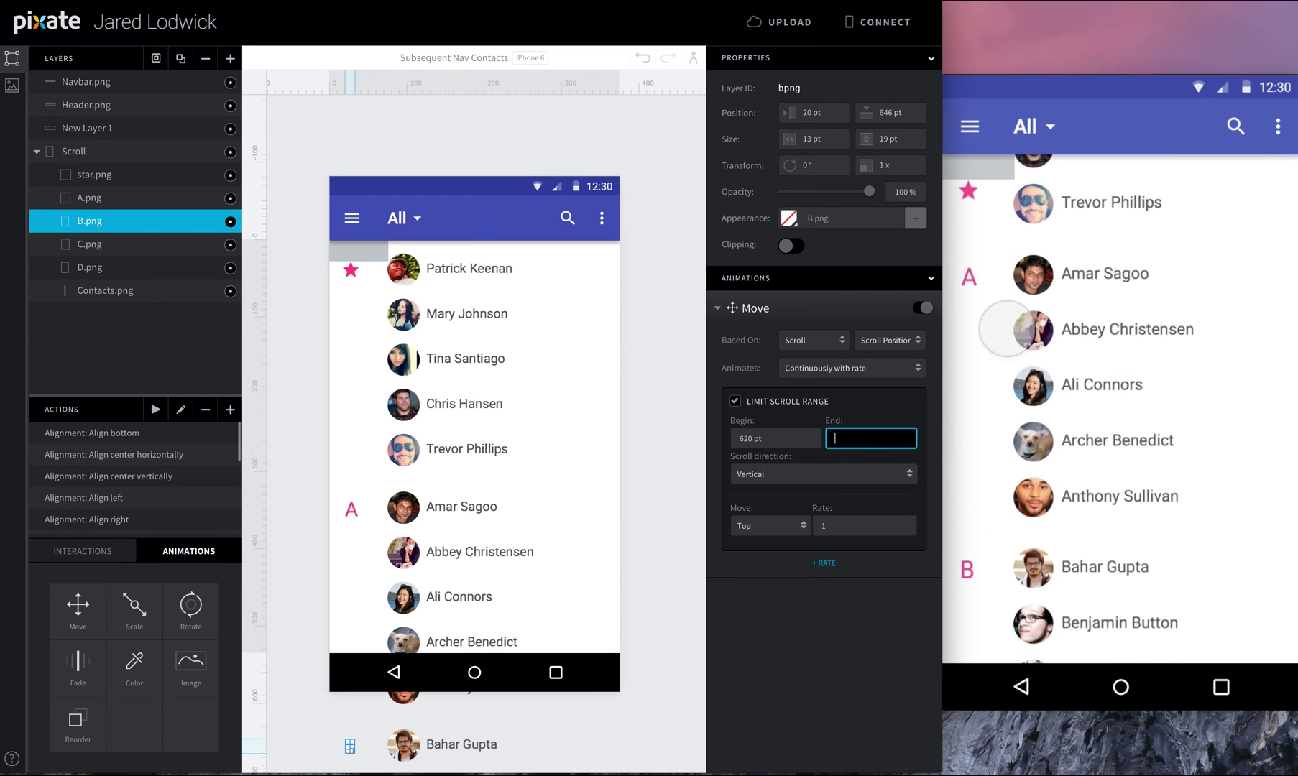
pyautogui.moveTo(1020, 517); pyautogui.dragTo(1020, 457)
pyautogui.click(1087, 508)
pyautogui.moveTo(1087, 507); pyautogui.dragTo(1118, 284)
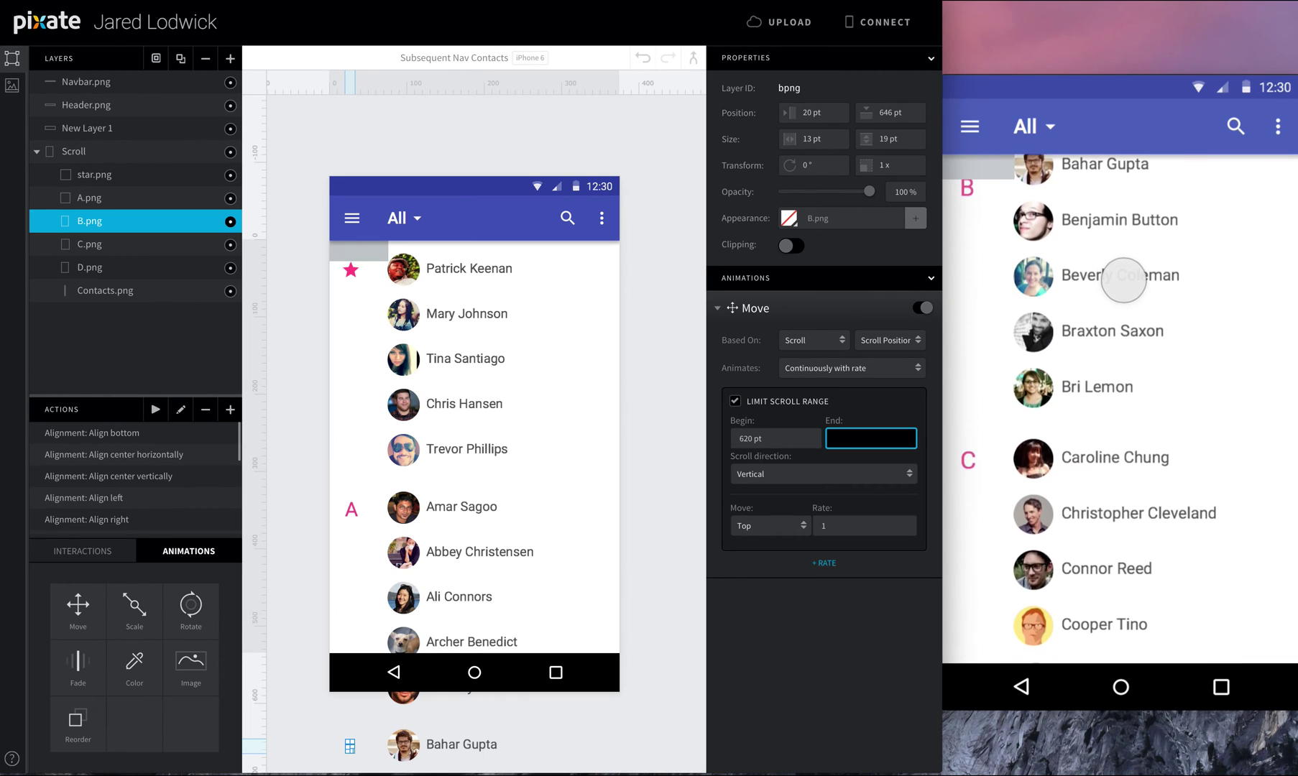
pyautogui.click(1124, 467)
# - Set B.png's scroll range Begin to 619 pt and End to 850 pt
pyautogui.click(793, 436)
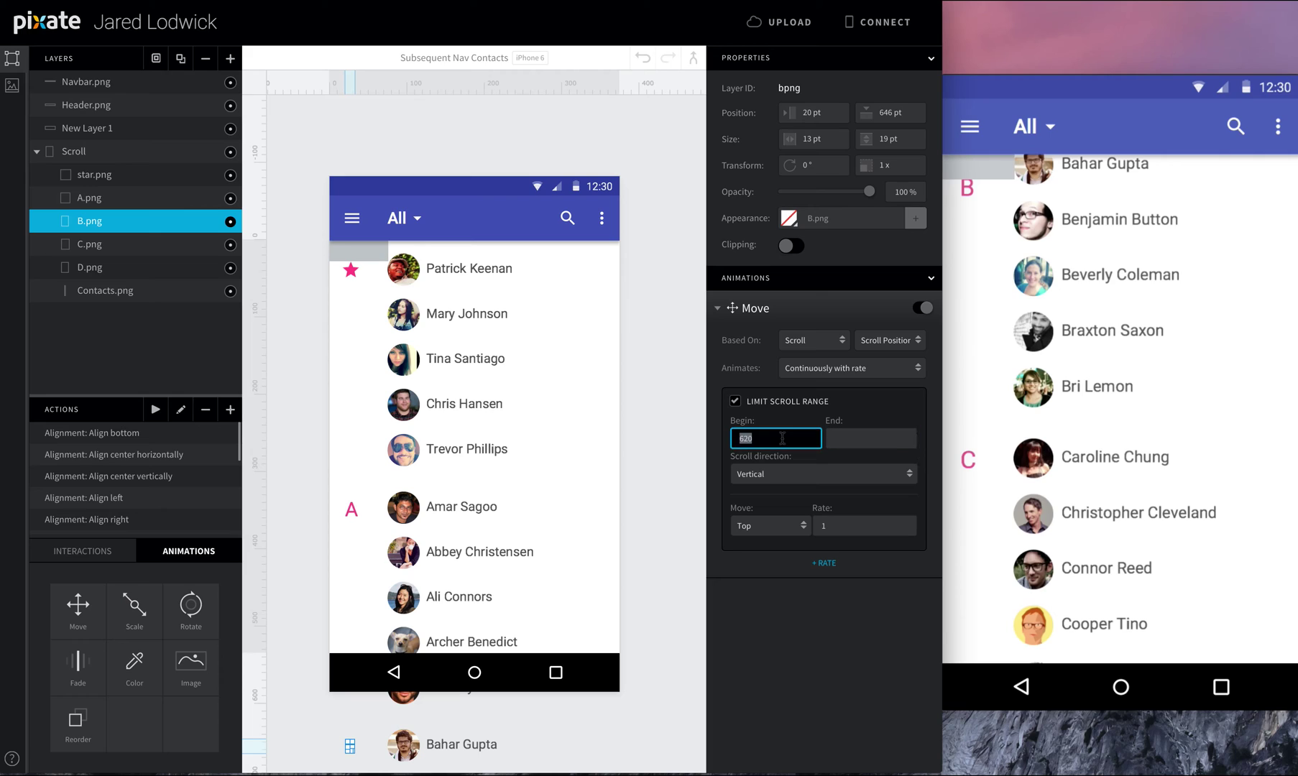
pyautogui.write('620')
pyautogui.press('Tab')
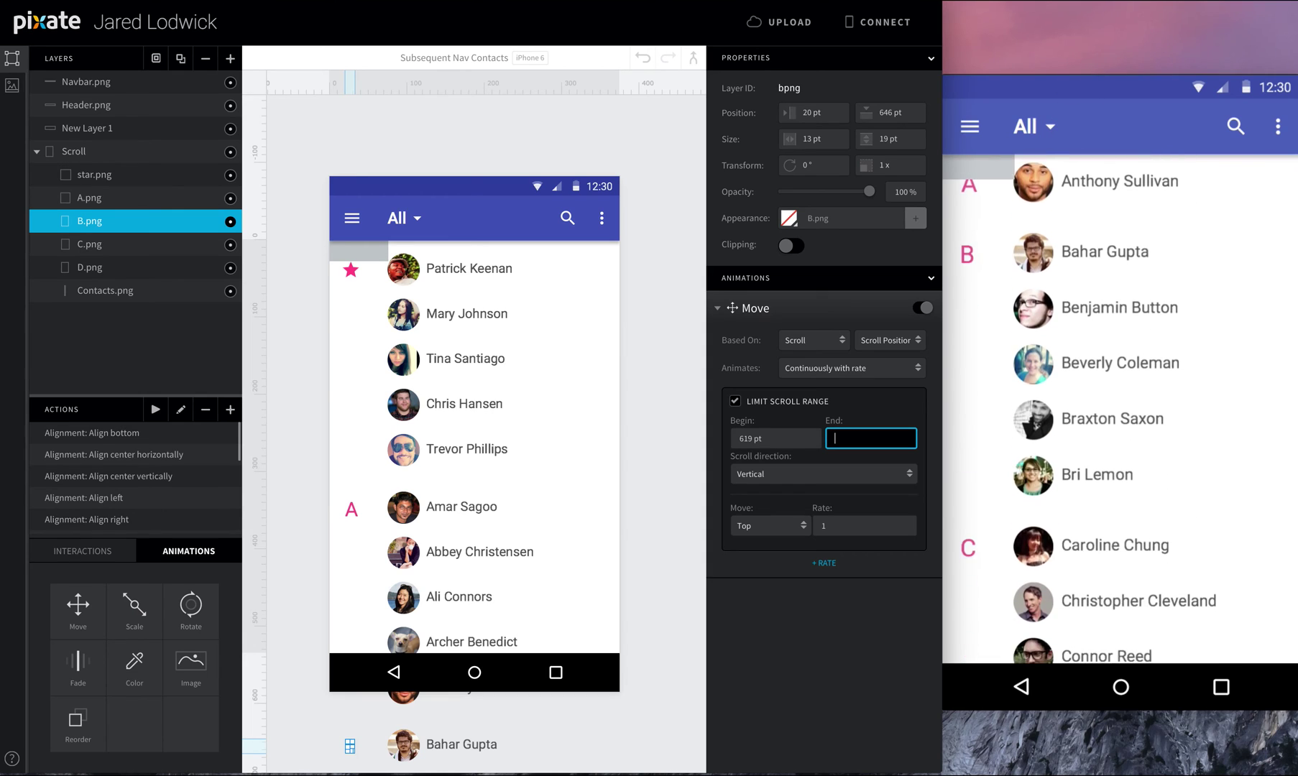
pyautogui.moveTo(1075, 490); pyautogui.dragTo(1121, 246)
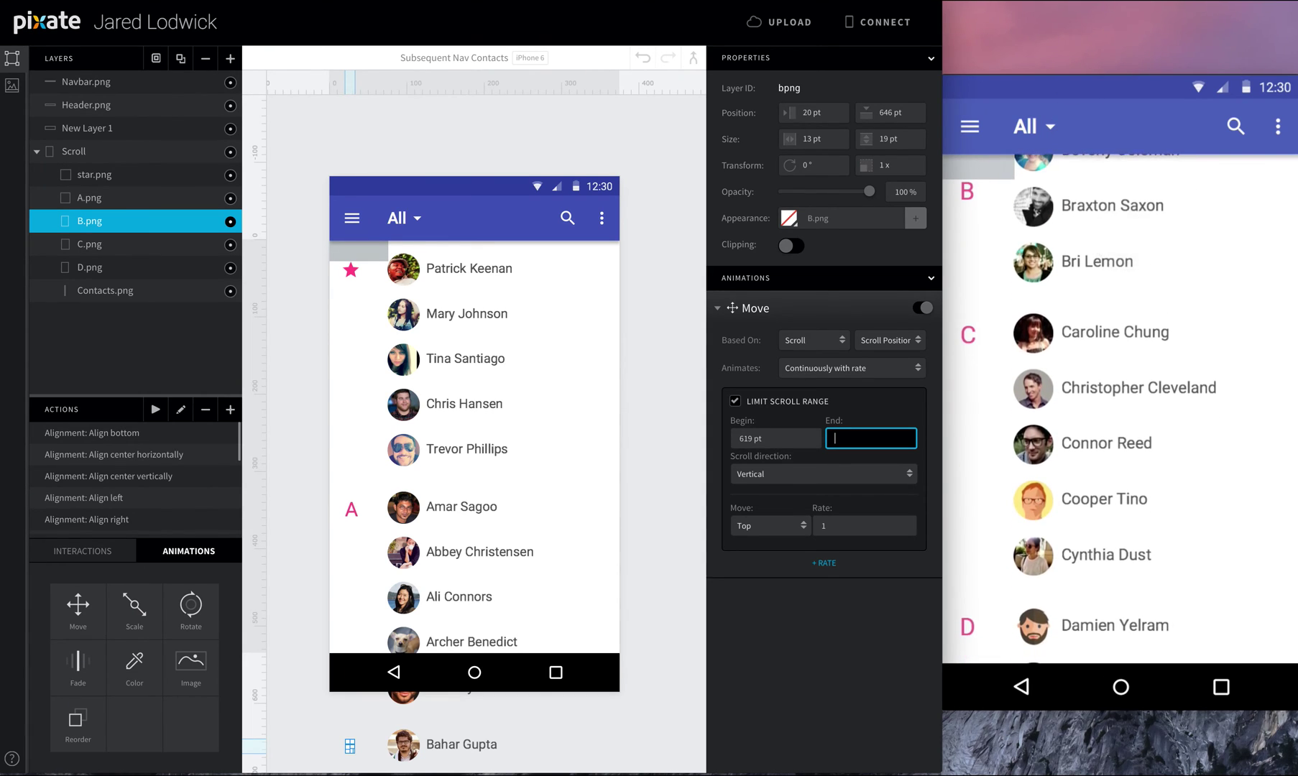
pyautogui.moveTo(1081, 402); pyautogui.dragTo(1078, 420)
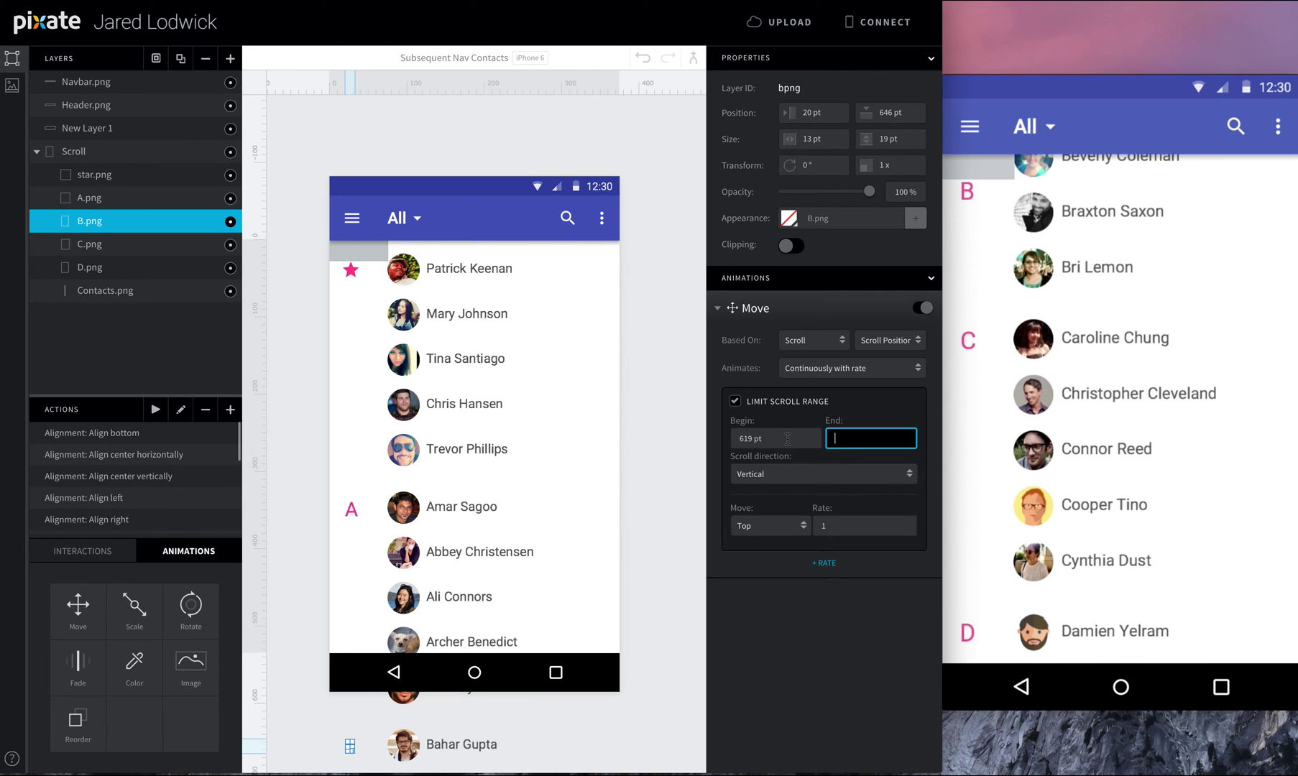
pyautogui.press('Return')
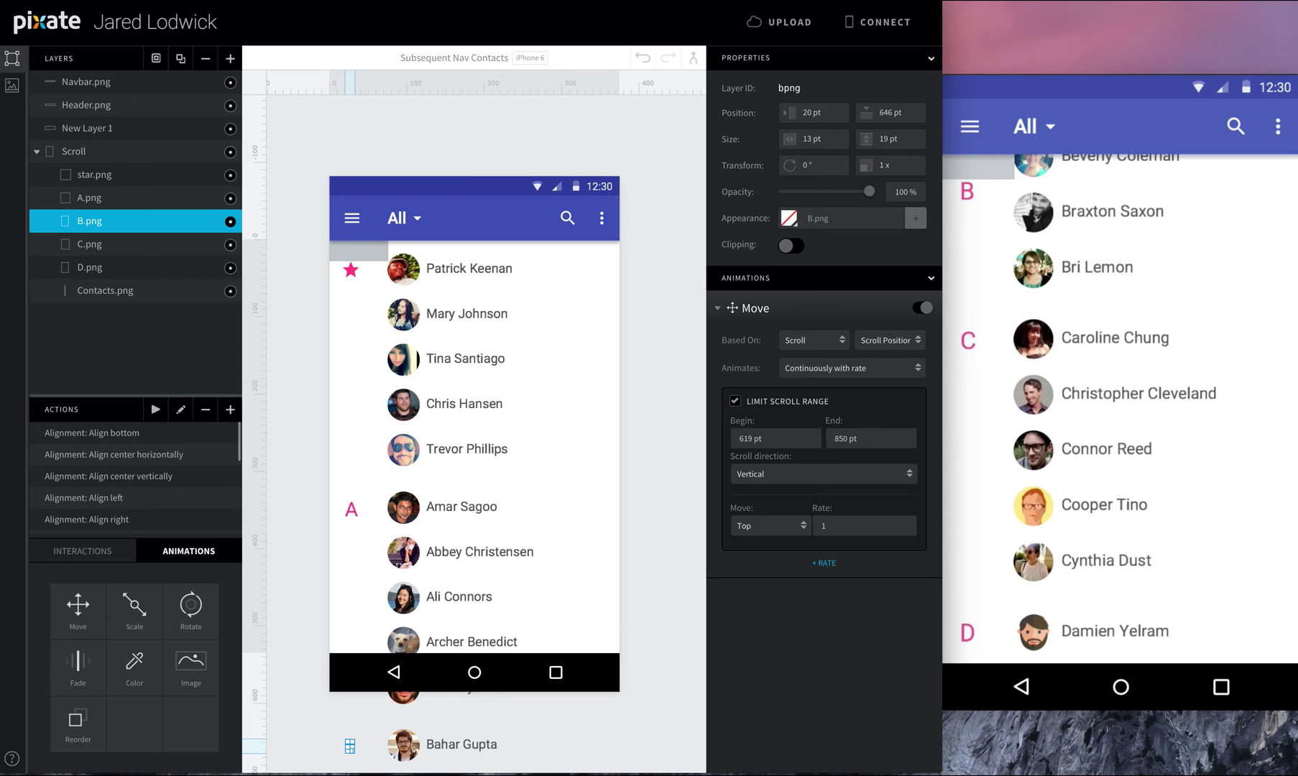
# - Test scrolling on the preview, change B.png's range End to 856 pt, and retest
pyautogui.moveTo(1188, 647); pyautogui.dragTo(1188, 333)
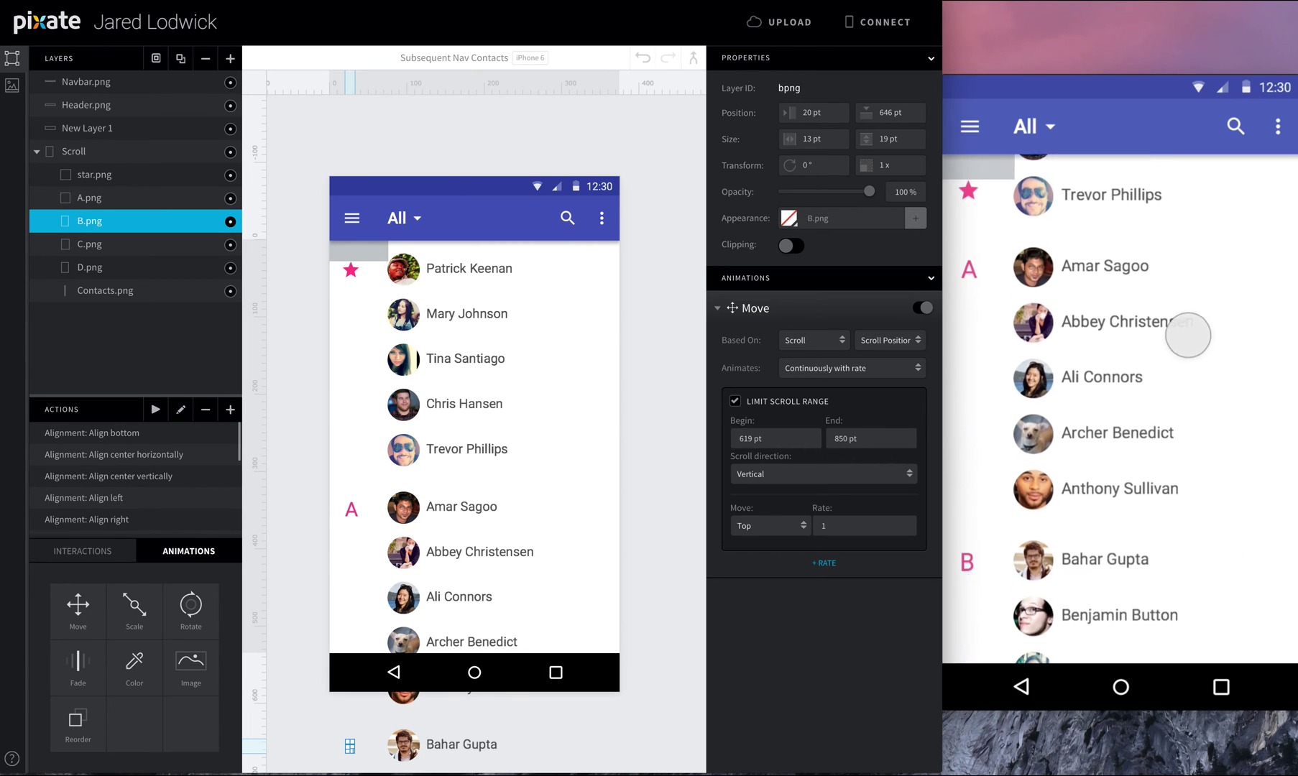
pyautogui.moveTo(1227, 503); pyautogui.dragTo(1226, 318)
pyautogui.moveTo(1185, 588); pyautogui.dragTo(1172, 301)
pyautogui.click(1184, 510)
pyautogui.moveTo(1184, 511)
pyautogui.mouseDown()
pyautogui.moveTo(1191, 441)
pyautogui.moveTo(1185, 488)
pyautogui.mouseUp()
pyautogui.click(871, 438)
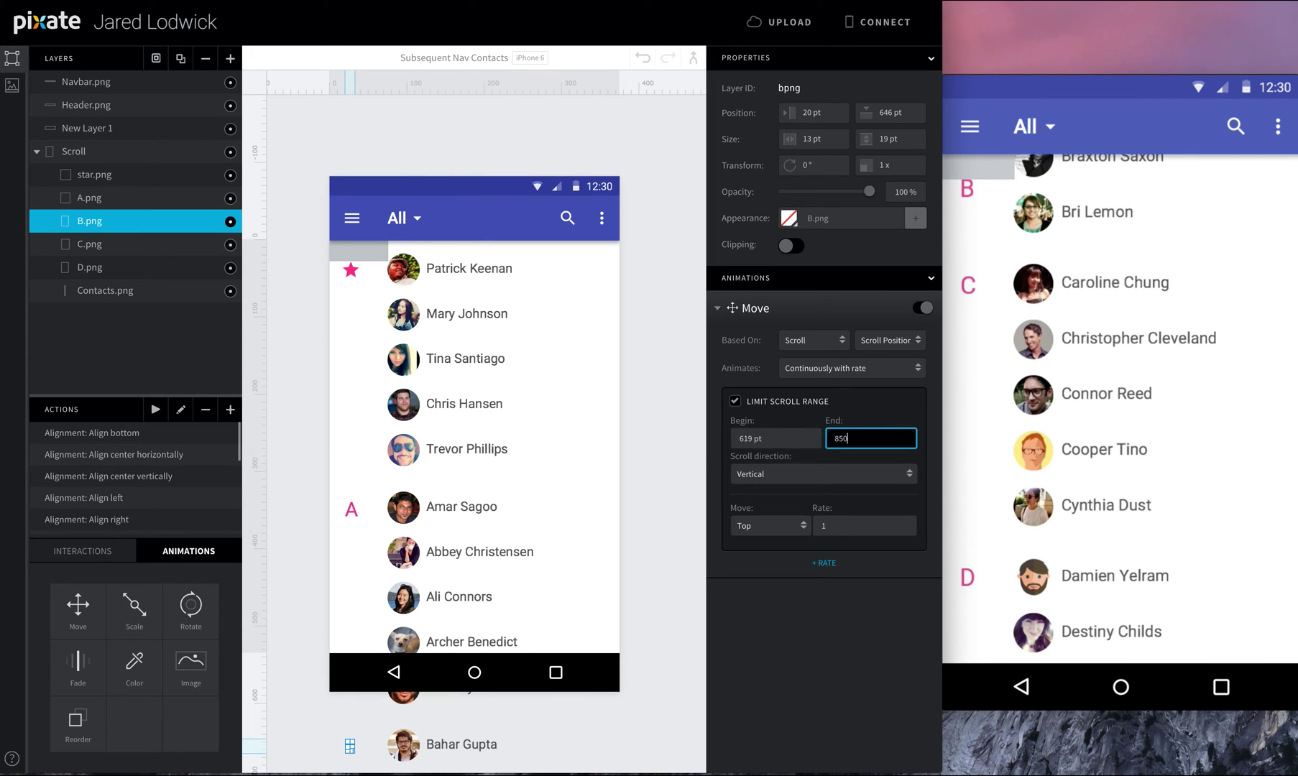
pyautogui.press('Return')
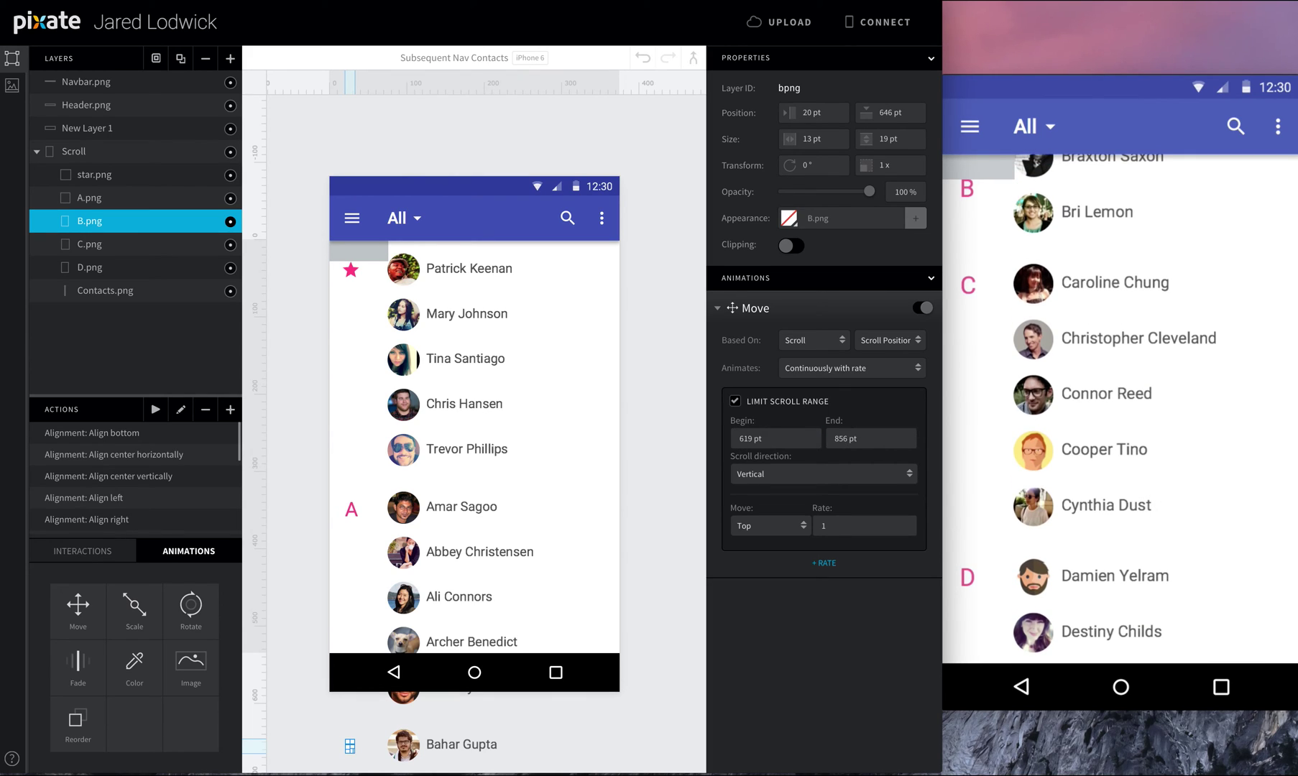
pyautogui.moveTo(1128, 597); pyautogui.dragTo(1132, 381)
pyautogui.moveTo(1133, 620); pyautogui.dragTo(1140, 413)
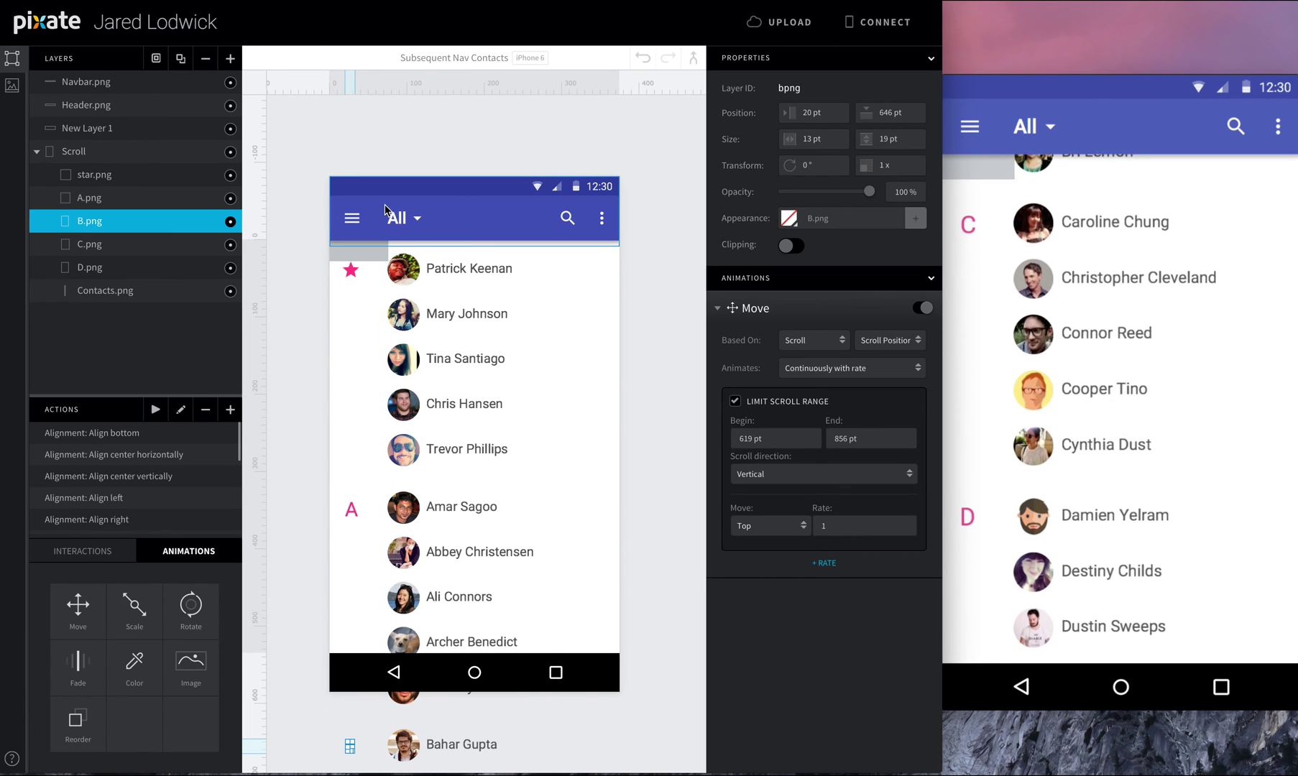
# - Make C.png's Move animation follow Scroll position continuously with a rate
pyautogui.click(129, 251)
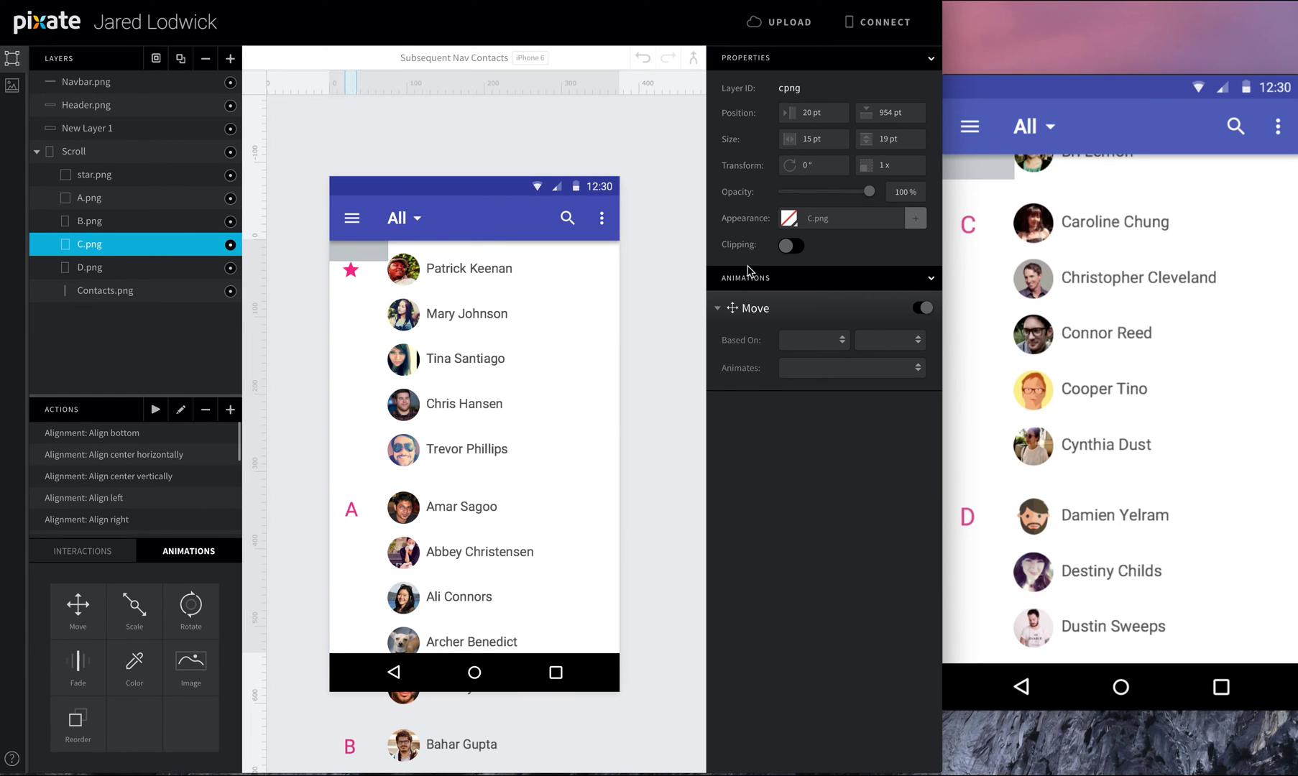
pyautogui.click(791, 343)
pyautogui.click(801, 352)
pyautogui.click(907, 348)
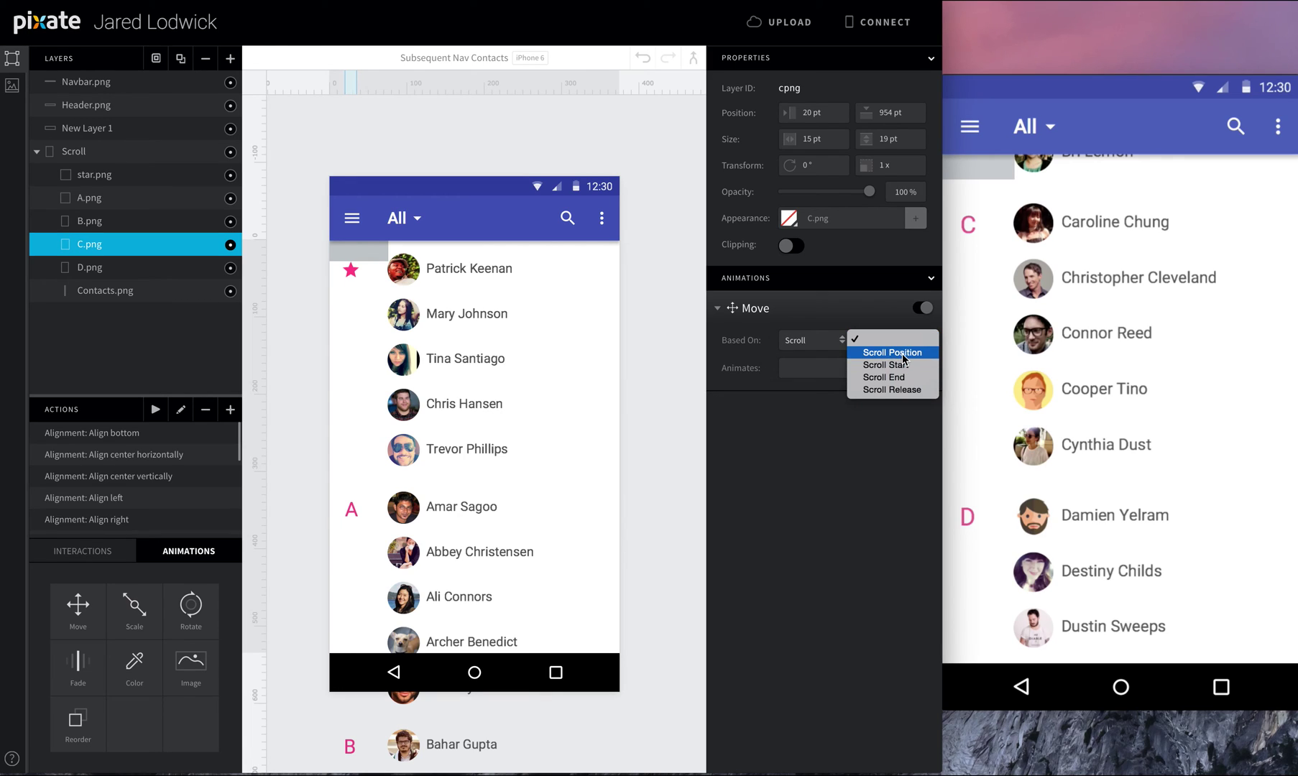
pyautogui.click(904, 350)
pyautogui.click(855, 379)
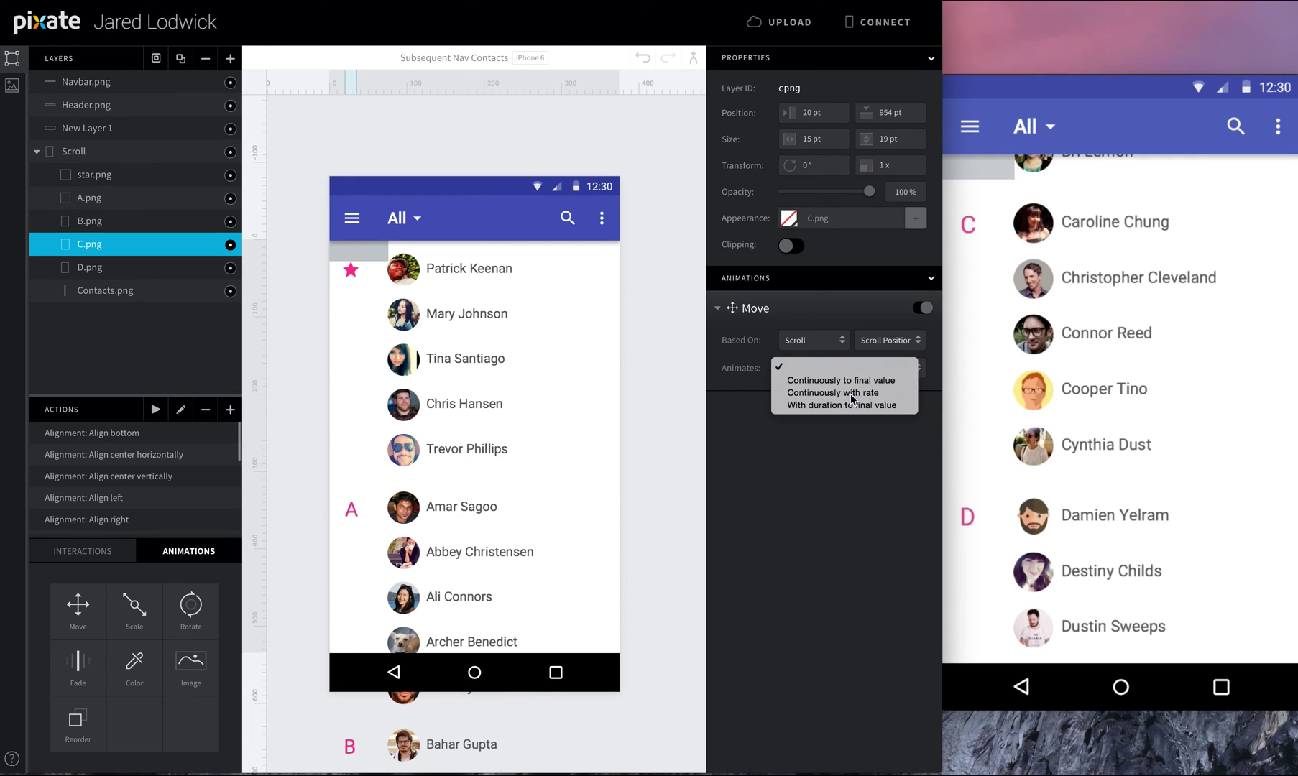
pyautogui.click(852, 388)
# - Limit C.png's scroll range to Begin 926 pt and End 1160 pt
pyautogui.click(734, 401)
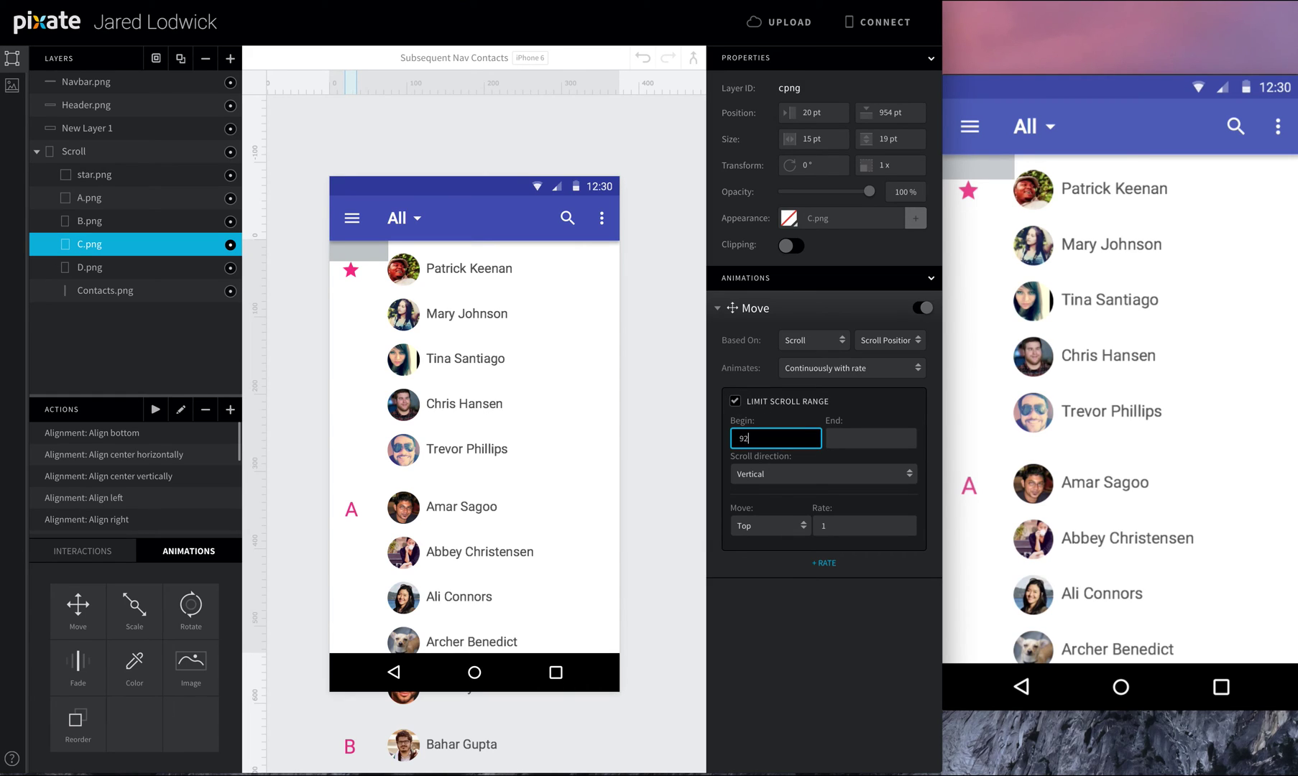
pyautogui.write('926')
pyautogui.press('Tab')
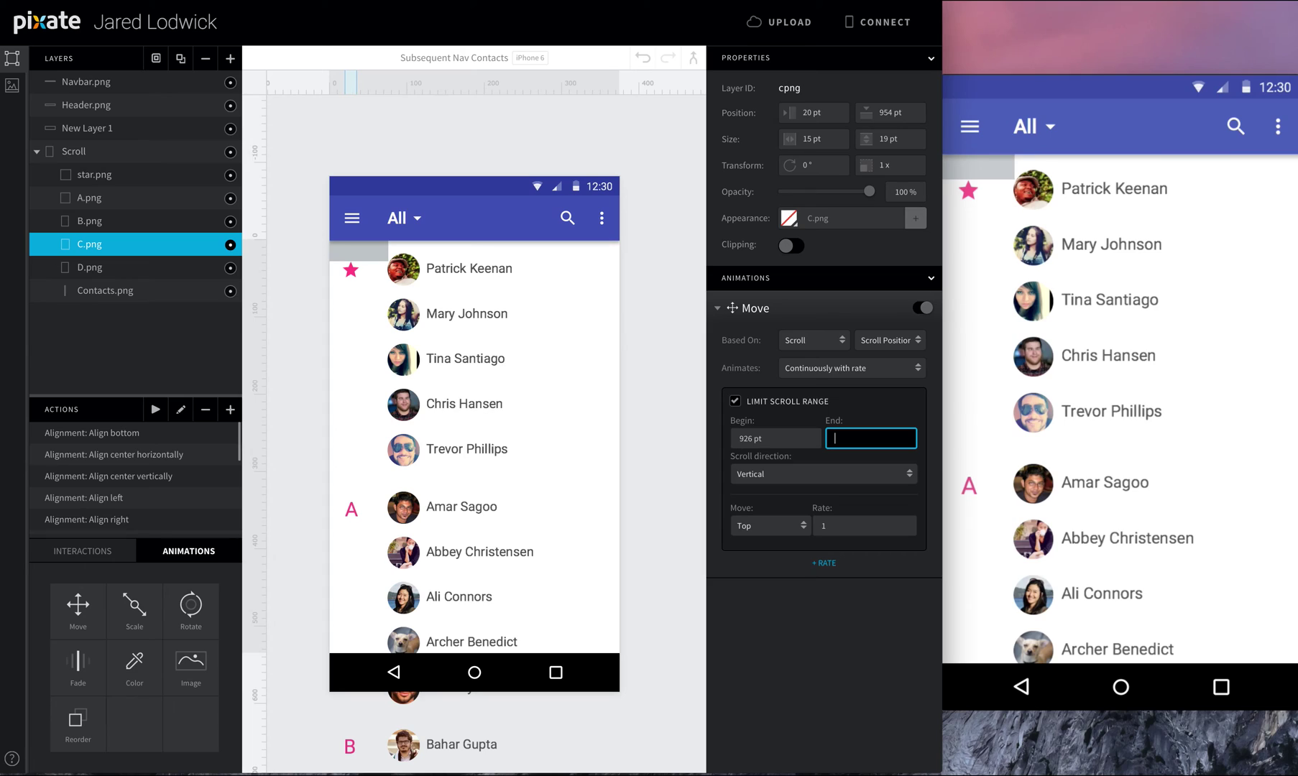
pyautogui.write('1160')
pyautogui.press('Return')
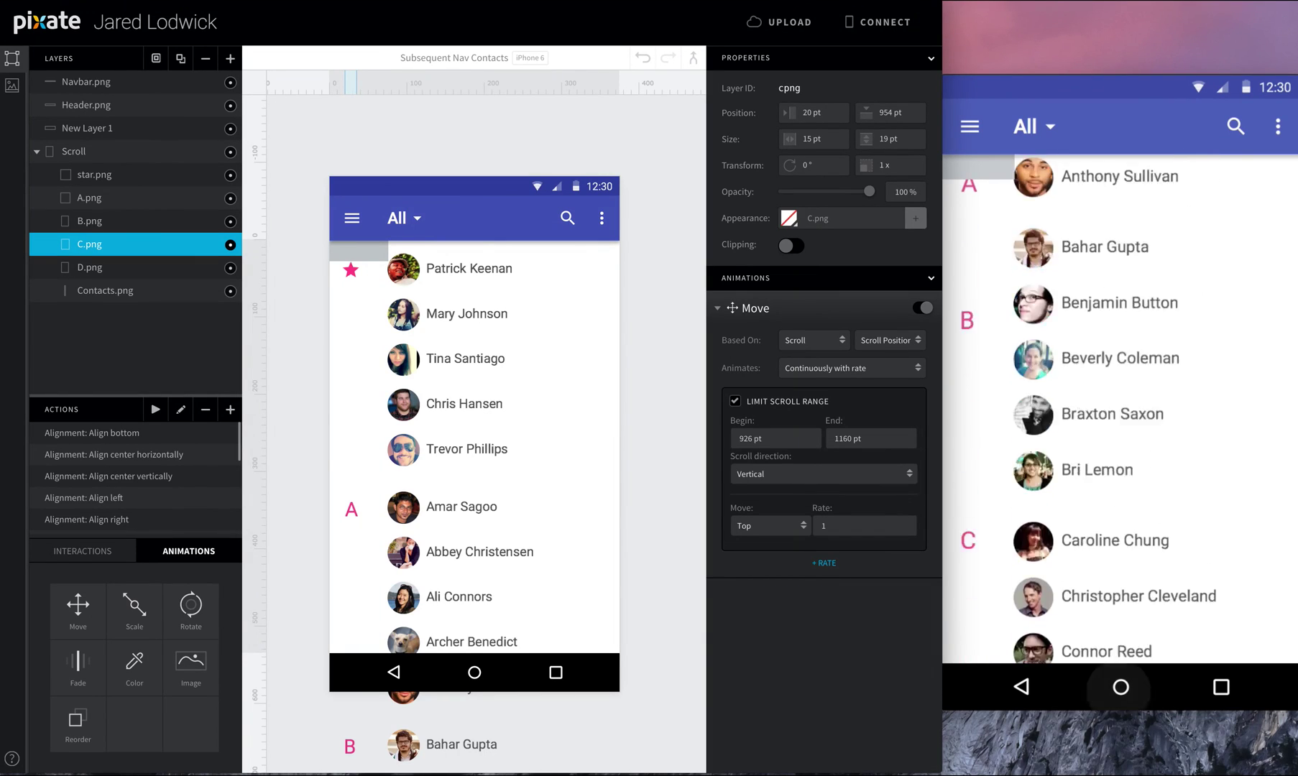
# - Delete the grey placeholder and place track.png on the right edge, nudged 4 pt left, outside Scroll
pyautogui.click(376, 257)
pyautogui.press('Delete')
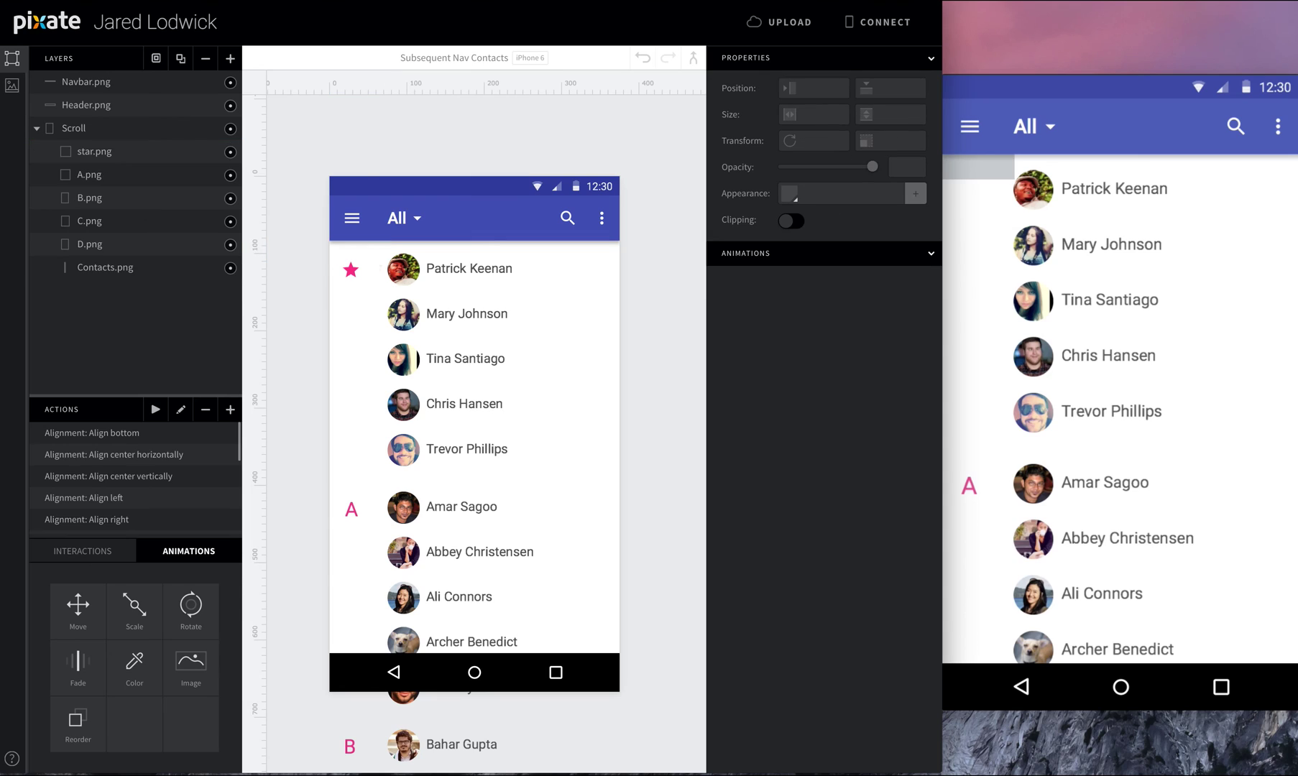
pyautogui.click(12, 84)
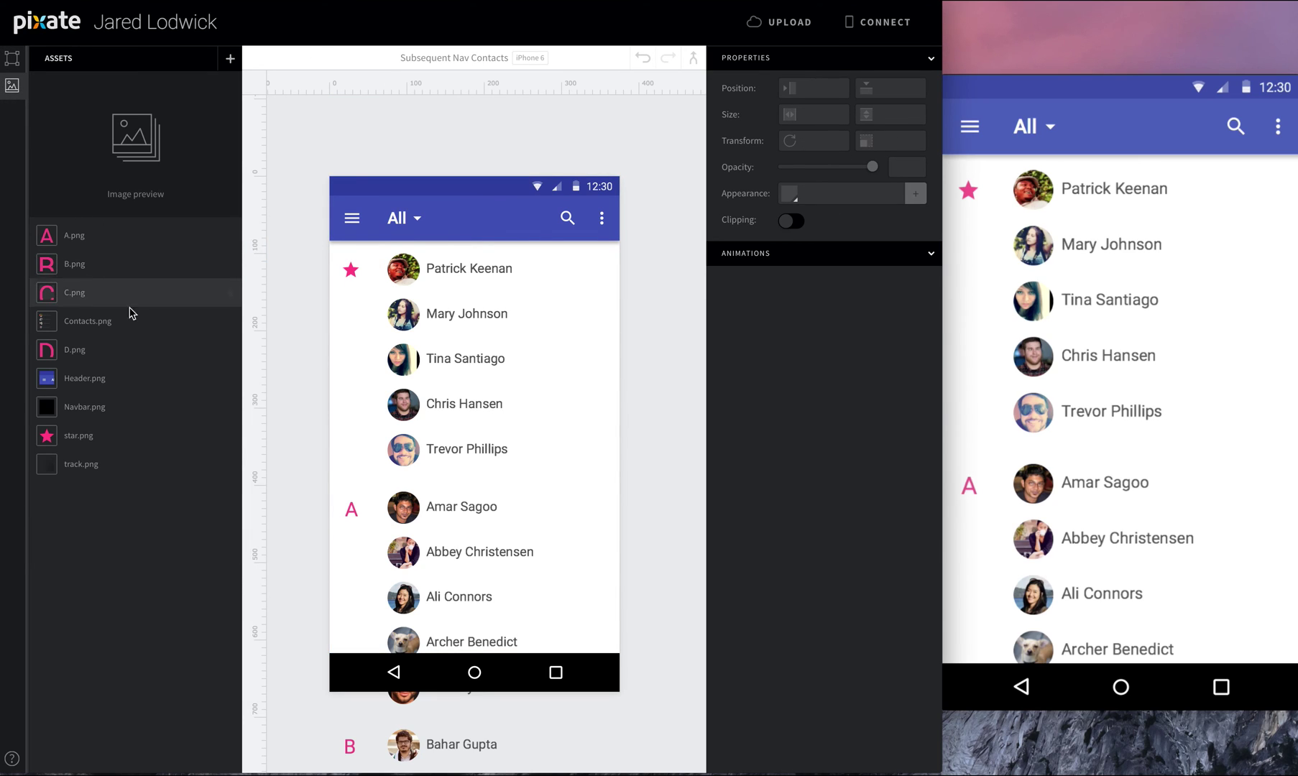
pyautogui.click(92, 471)
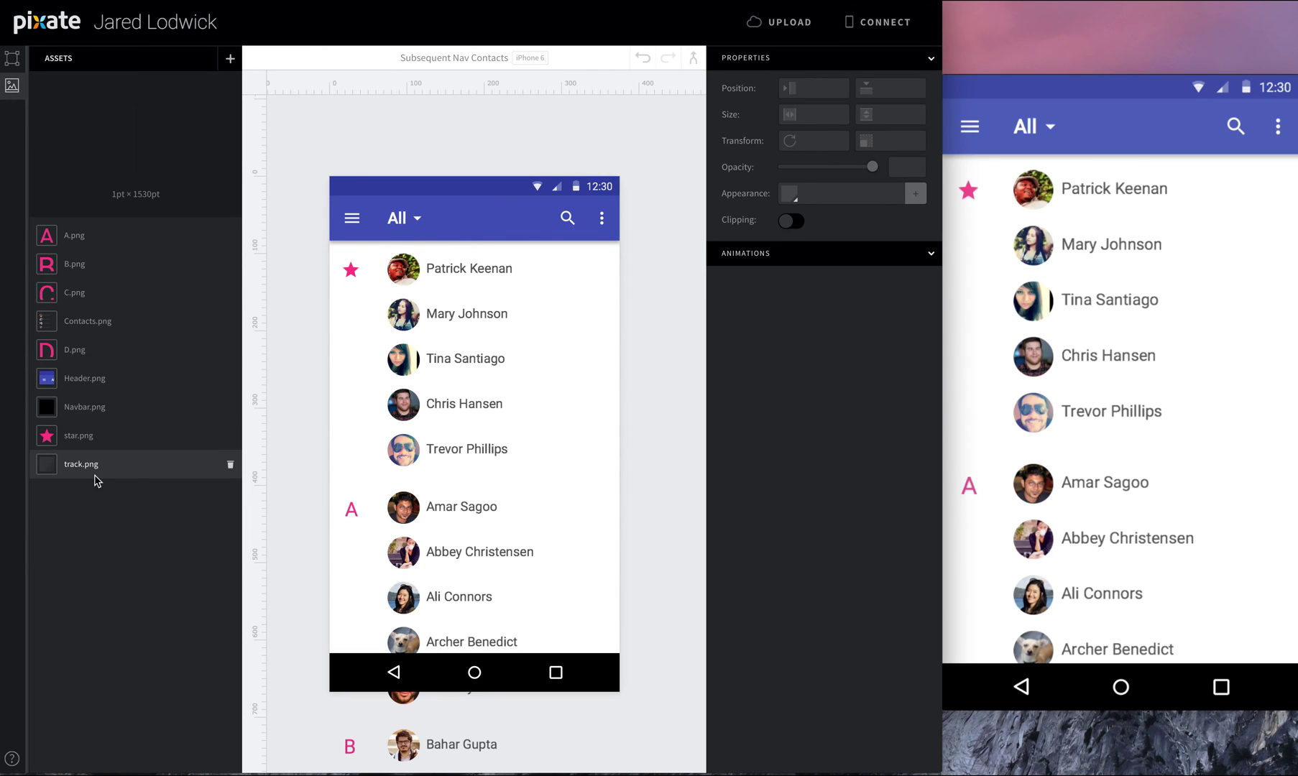
pyautogui.moveTo(90, 480); pyautogui.dragTo(604, 536)
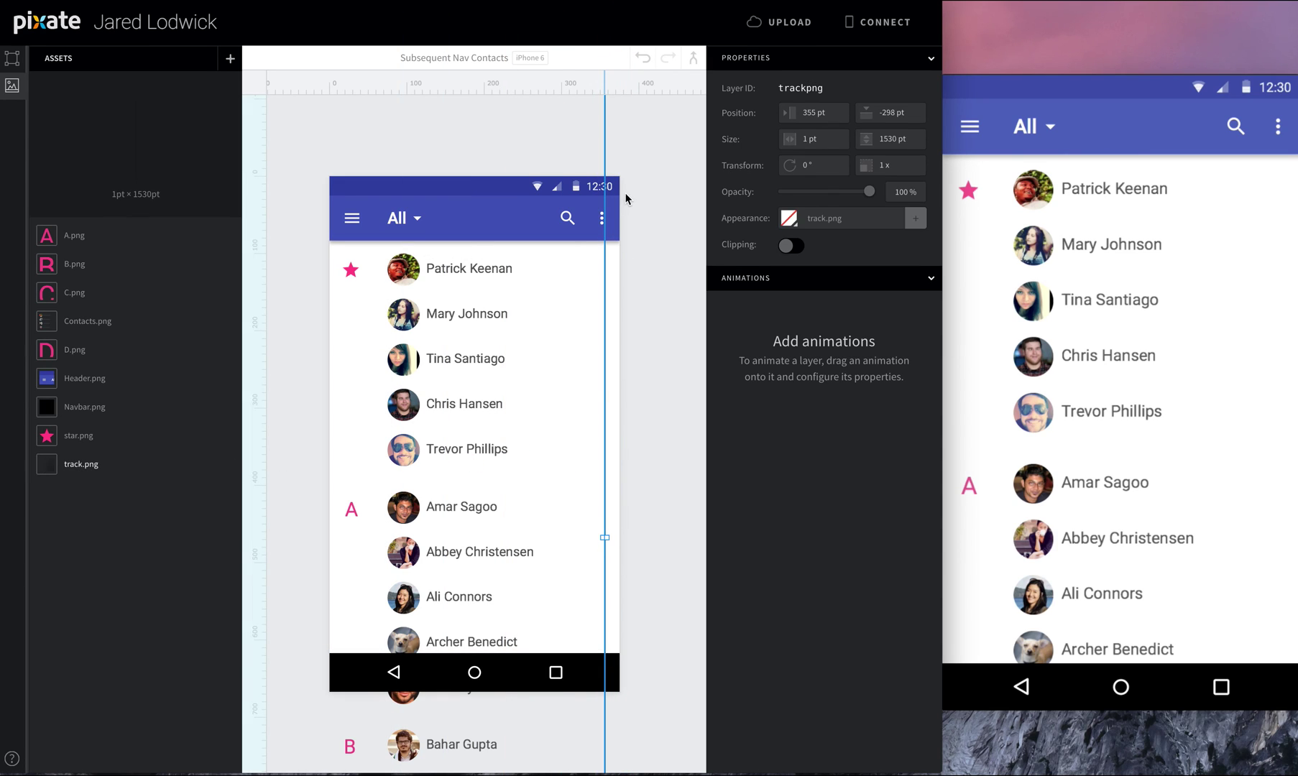
pyautogui.click(606, 165)
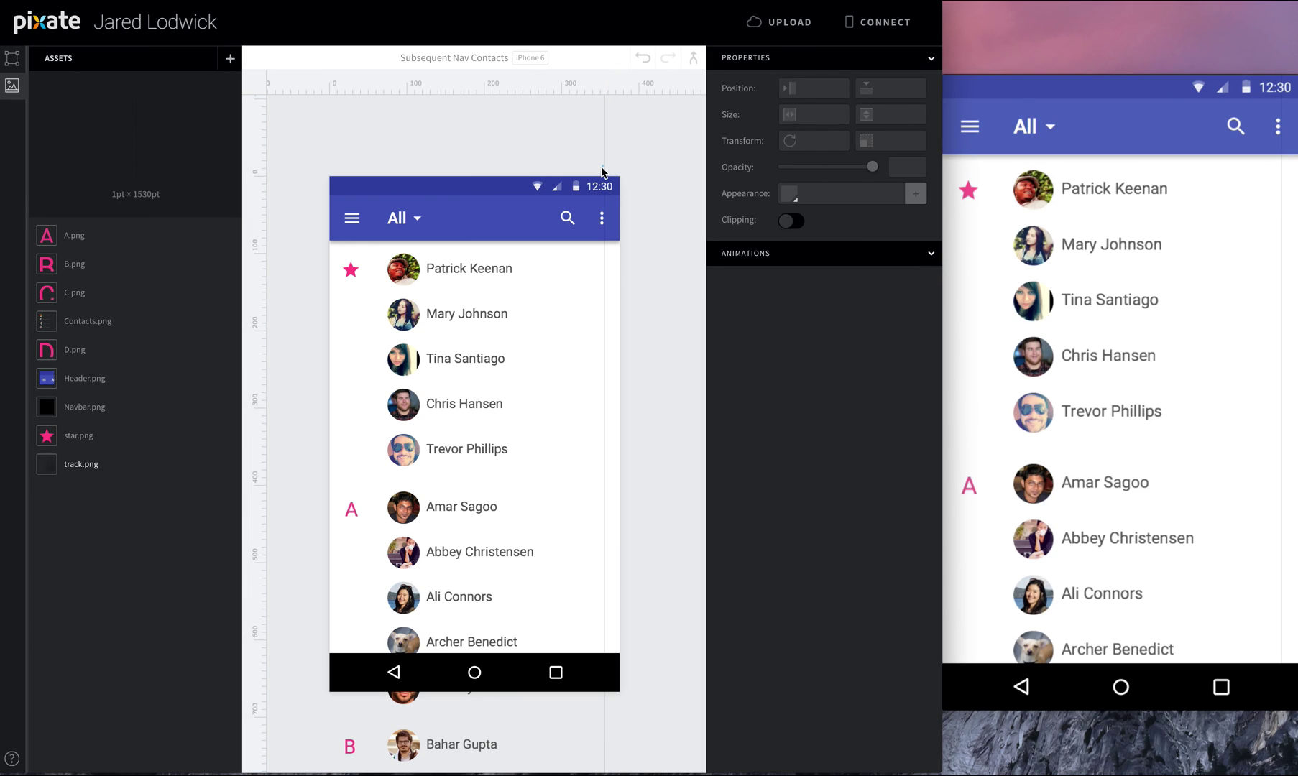
pyautogui.click(607, 168)
pyautogui.press('Left')
pyautogui.press('Left')
pyautogui.press('Left')
pyautogui.press('Left')
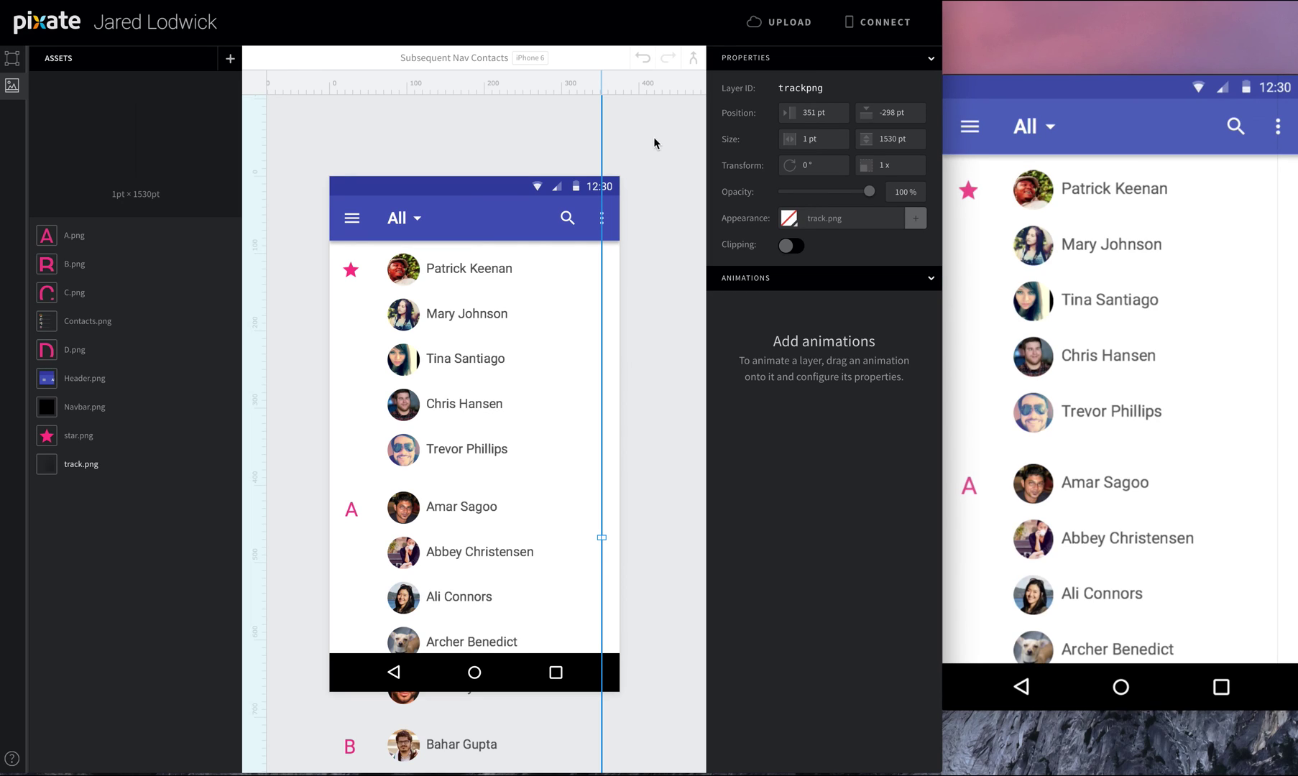
pyautogui.click(12, 59)
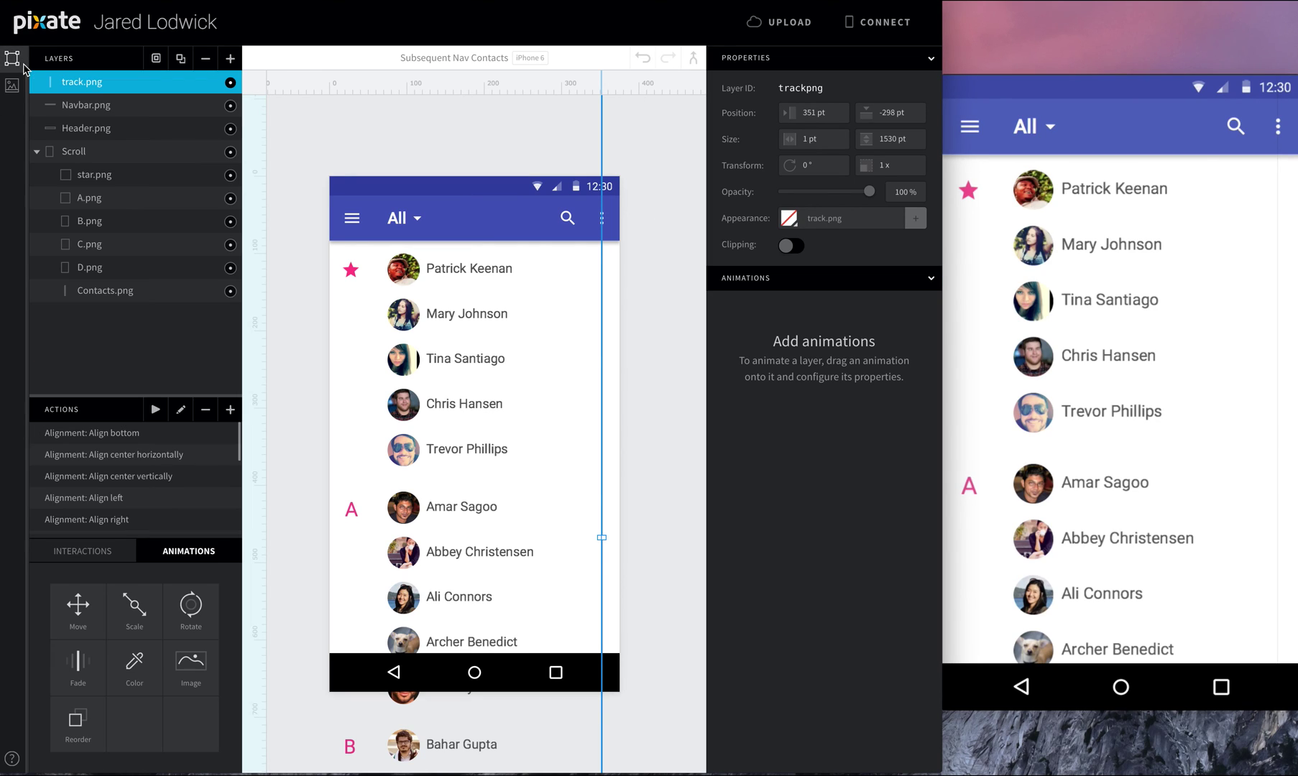
pyautogui.click(34, 154)
pyautogui.moveTo(82, 82); pyautogui.dragTo(88, 149)
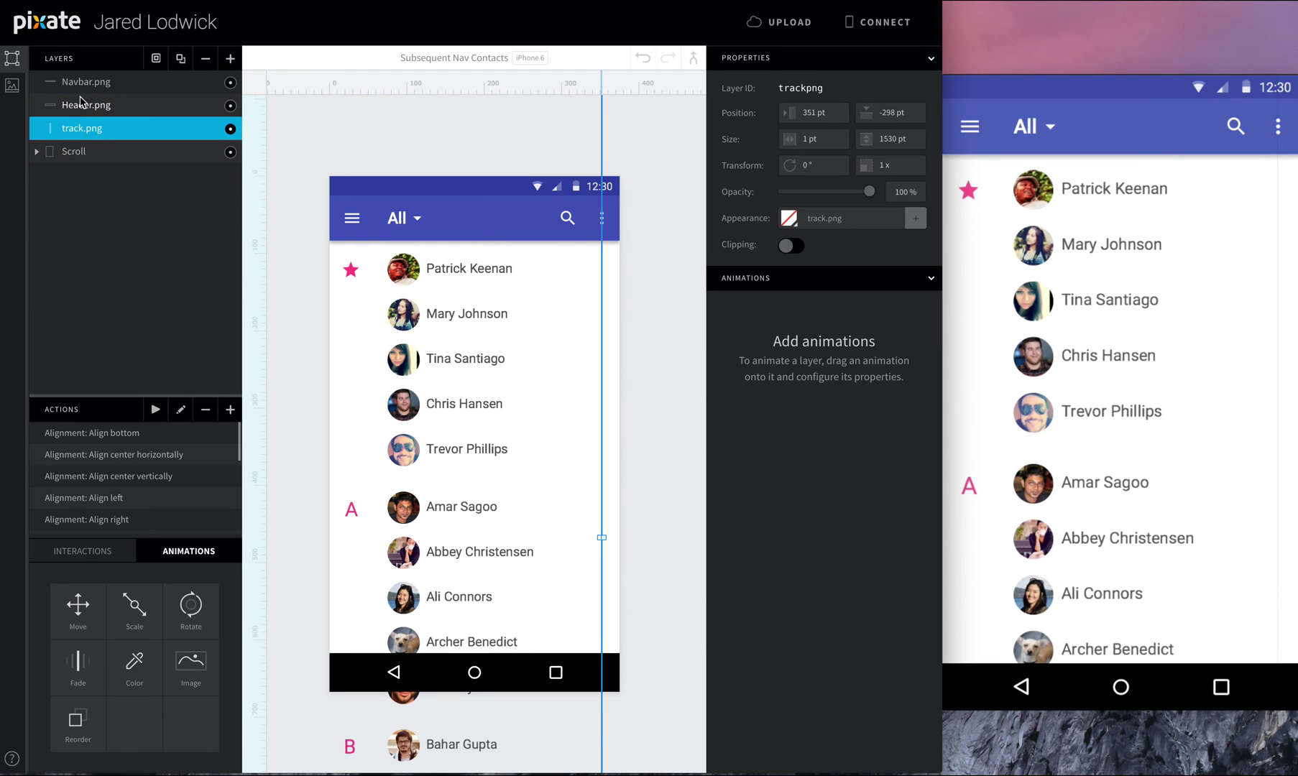
# - Place knob.png at the top of the track, nudge it 1 pt left, and layer it above track
pyautogui.click(13, 85)
pyautogui.moveTo(63, 425); pyautogui.dragTo(601, 260)
pyautogui.moveTo(604, 259); pyautogui.dragTo(605, 260)
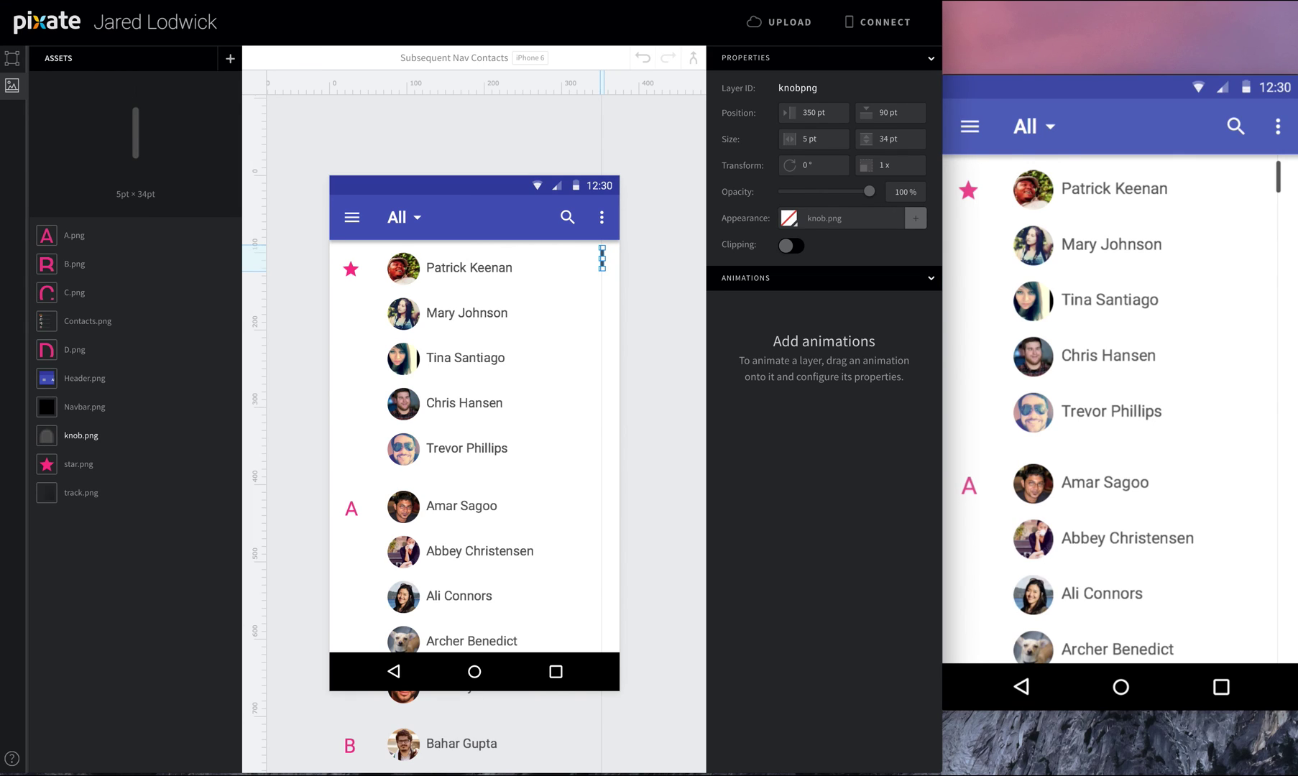
pyautogui.press('Left')
pyautogui.click(12, 59)
pyautogui.moveTo(77, 84); pyautogui.dragTo(87, 143)
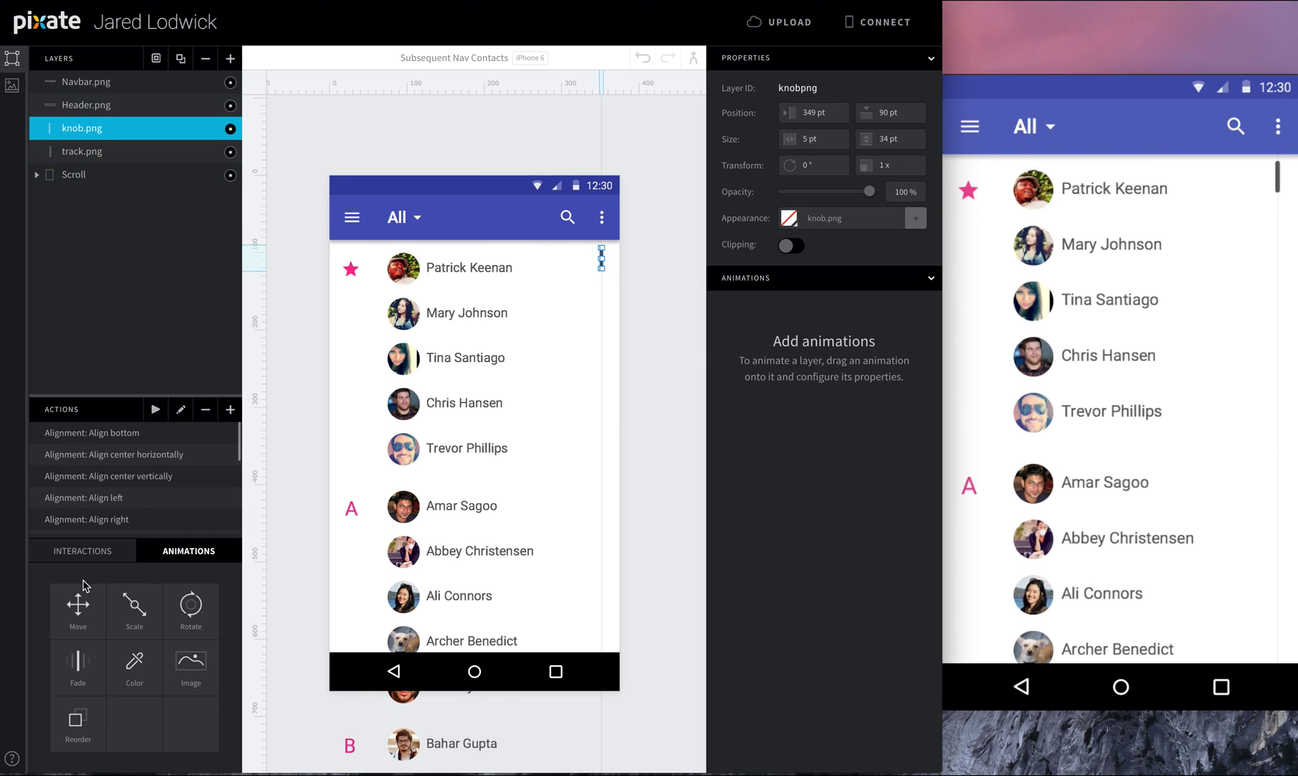
# - Give knob.png a Move animation driven continuously by Scroll position at rate 0.1
pyautogui.moveTo(80, 598); pyautogui.dragTo(74, 129)
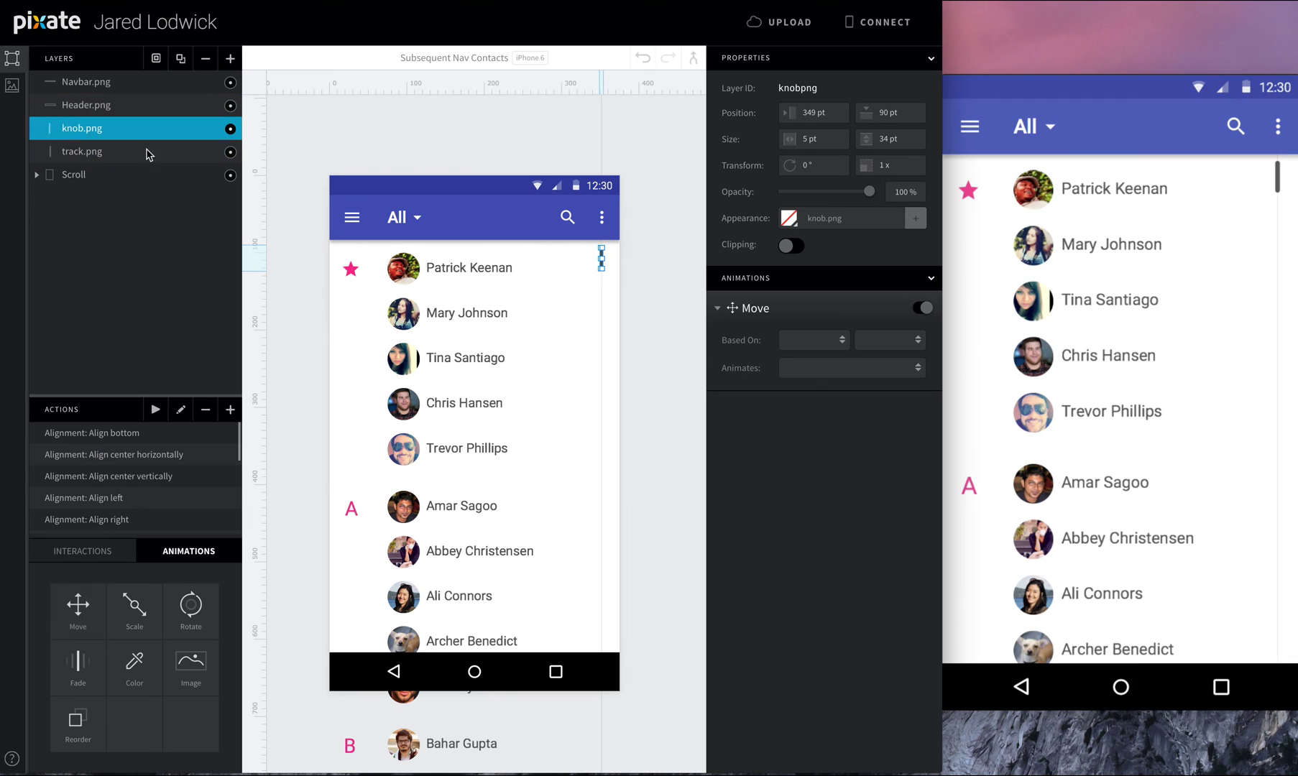
pyautogui.click(823, 340)
pyautogui.click(819, 363)
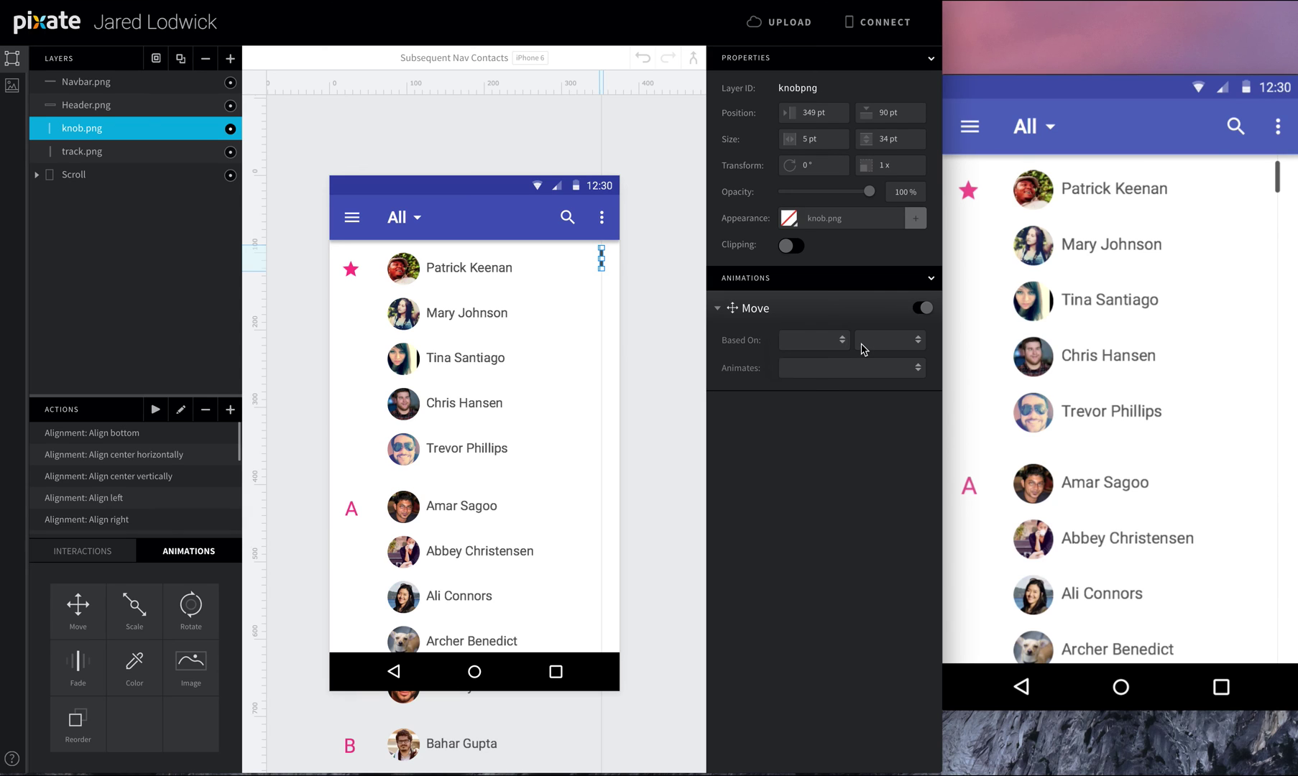
pyautogui.click(863, 341)
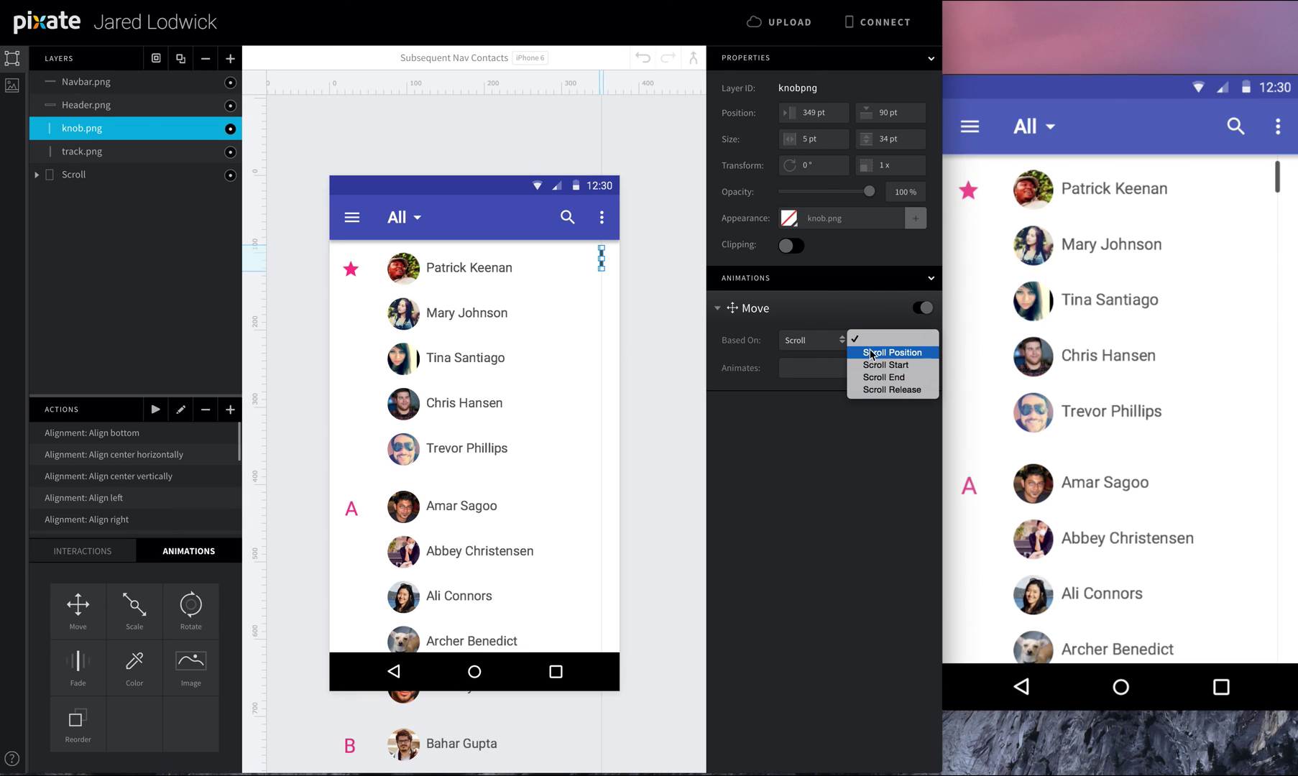
pyautogui.click(871, 353)
pyautogui.click(865, 368)
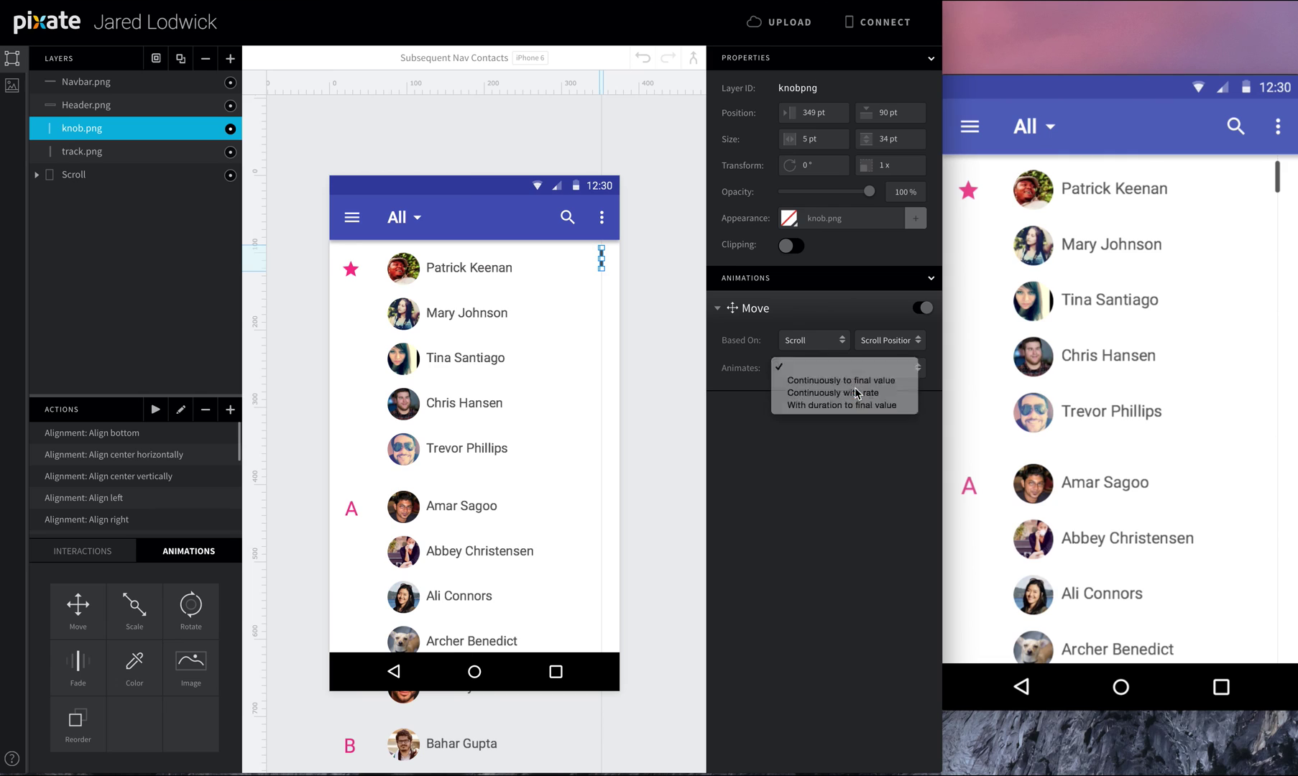
pyautogui.click(857, 392)
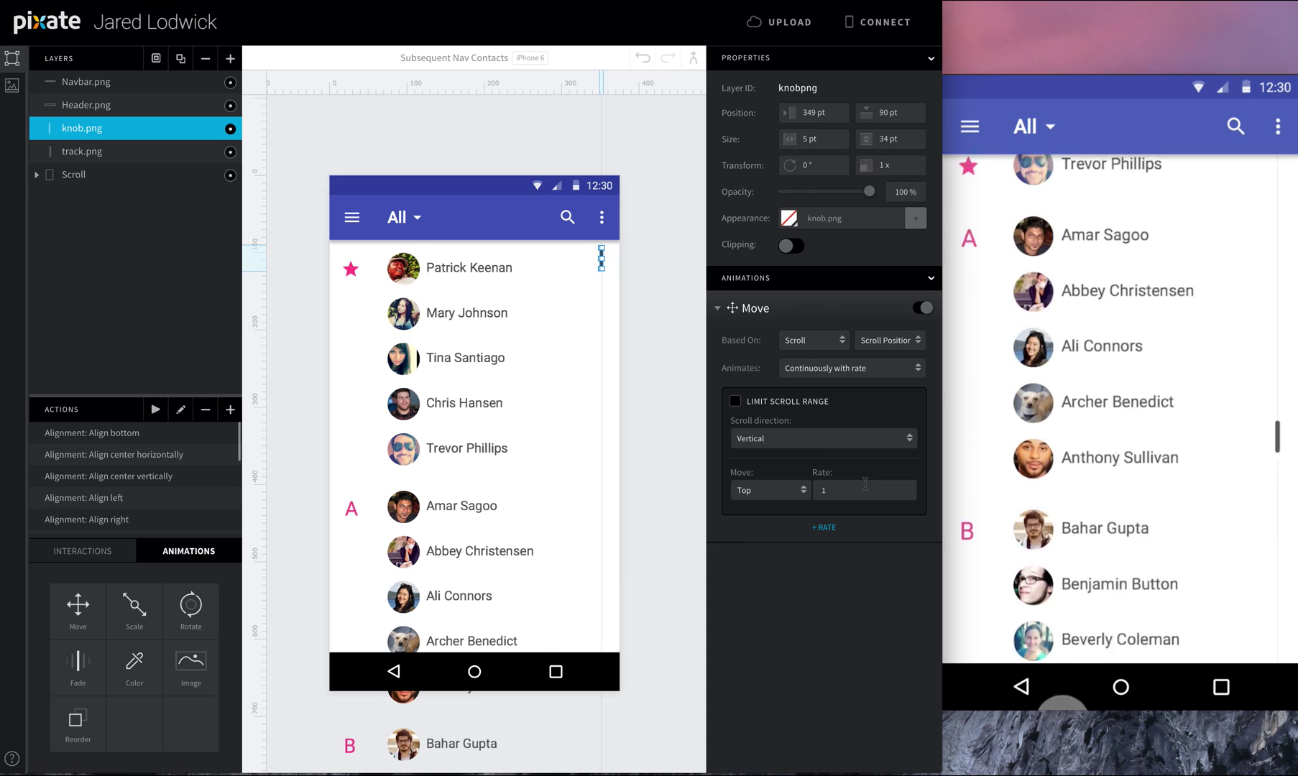
pyautogui.click(877, 496)
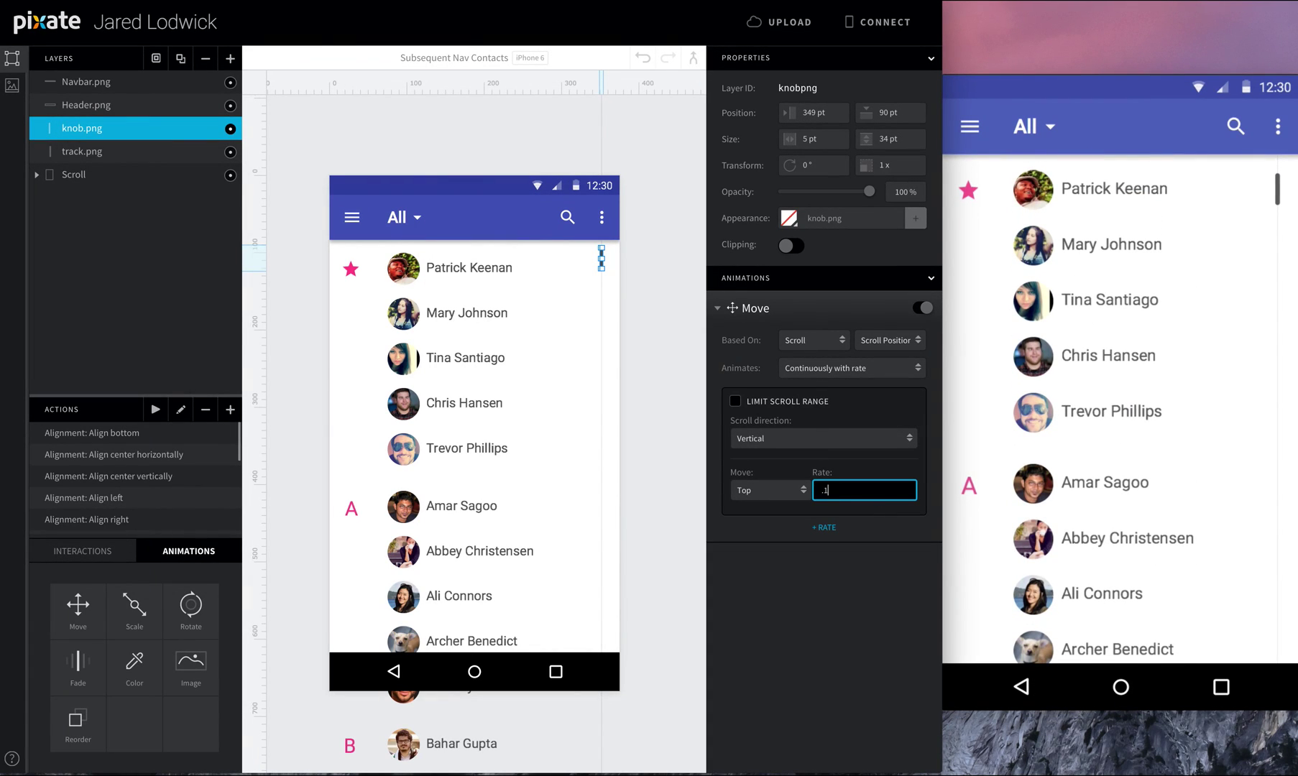
pyautogui.write('.1')
pyautogui.press('Return')
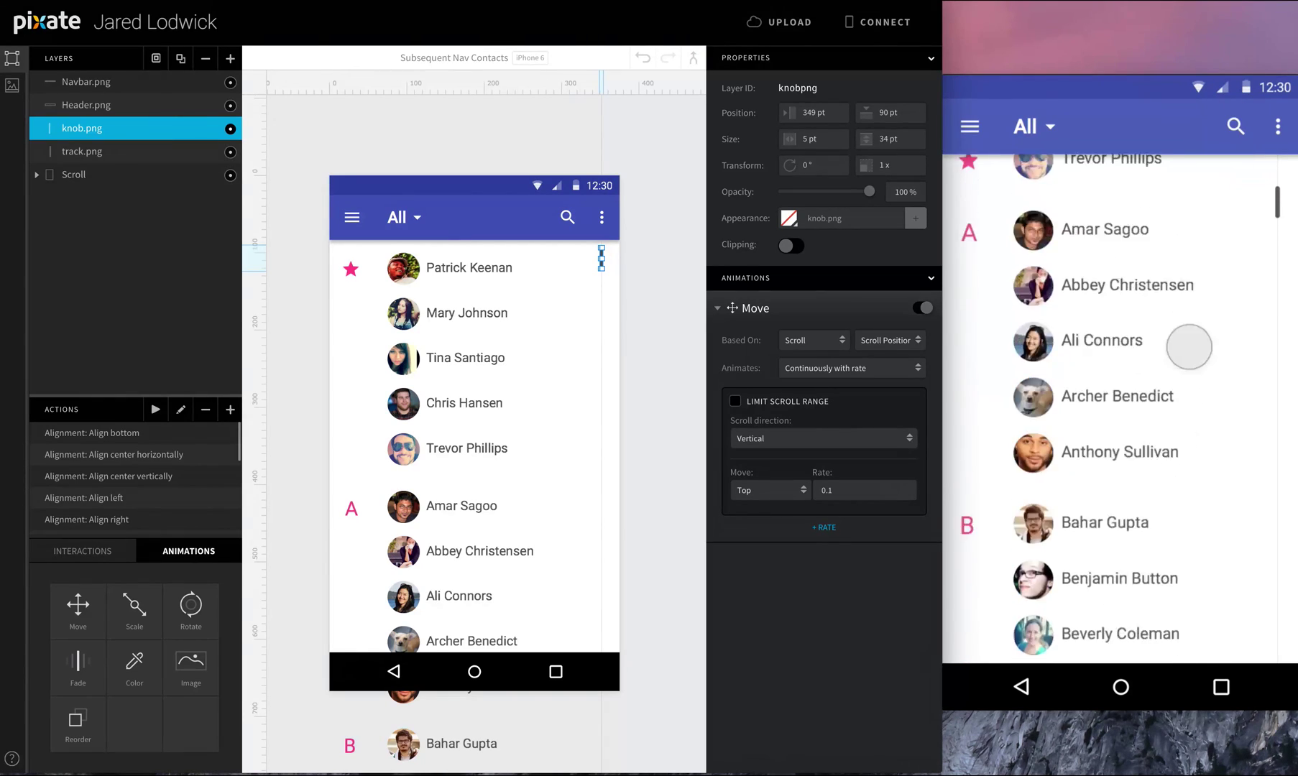
pyautogui.click(266, 525)
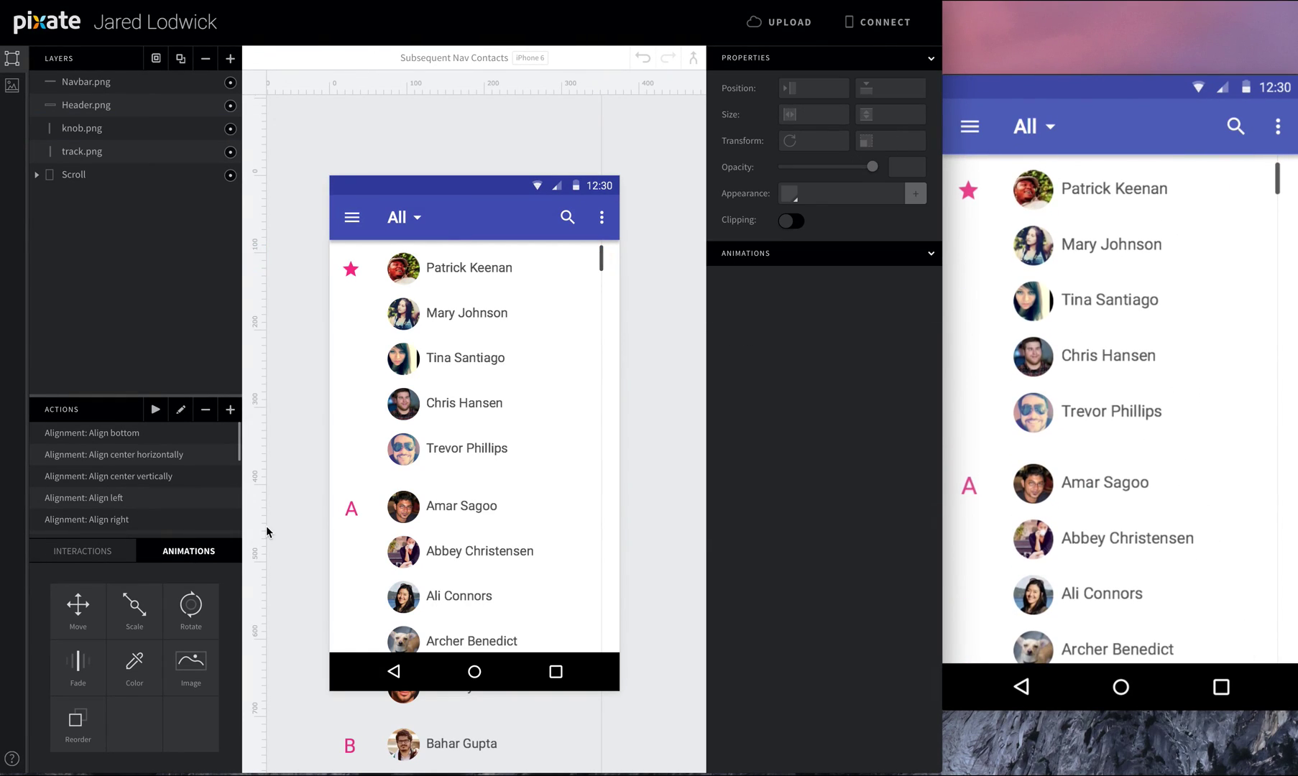